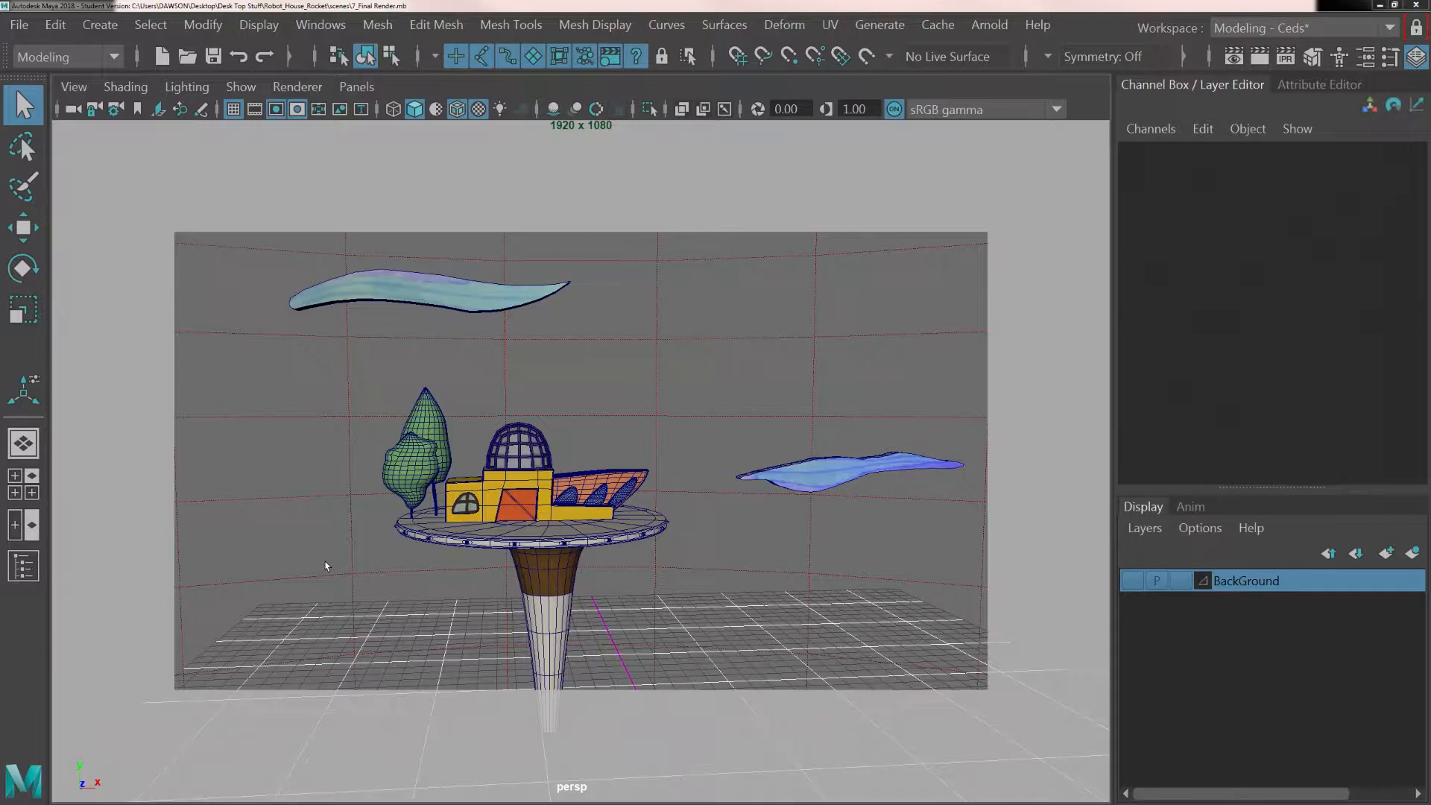
Step: Maximize the front view around the tower house and begin importing an image as an image plane
{"action": "left_click", "coordinate": [260, 472]}
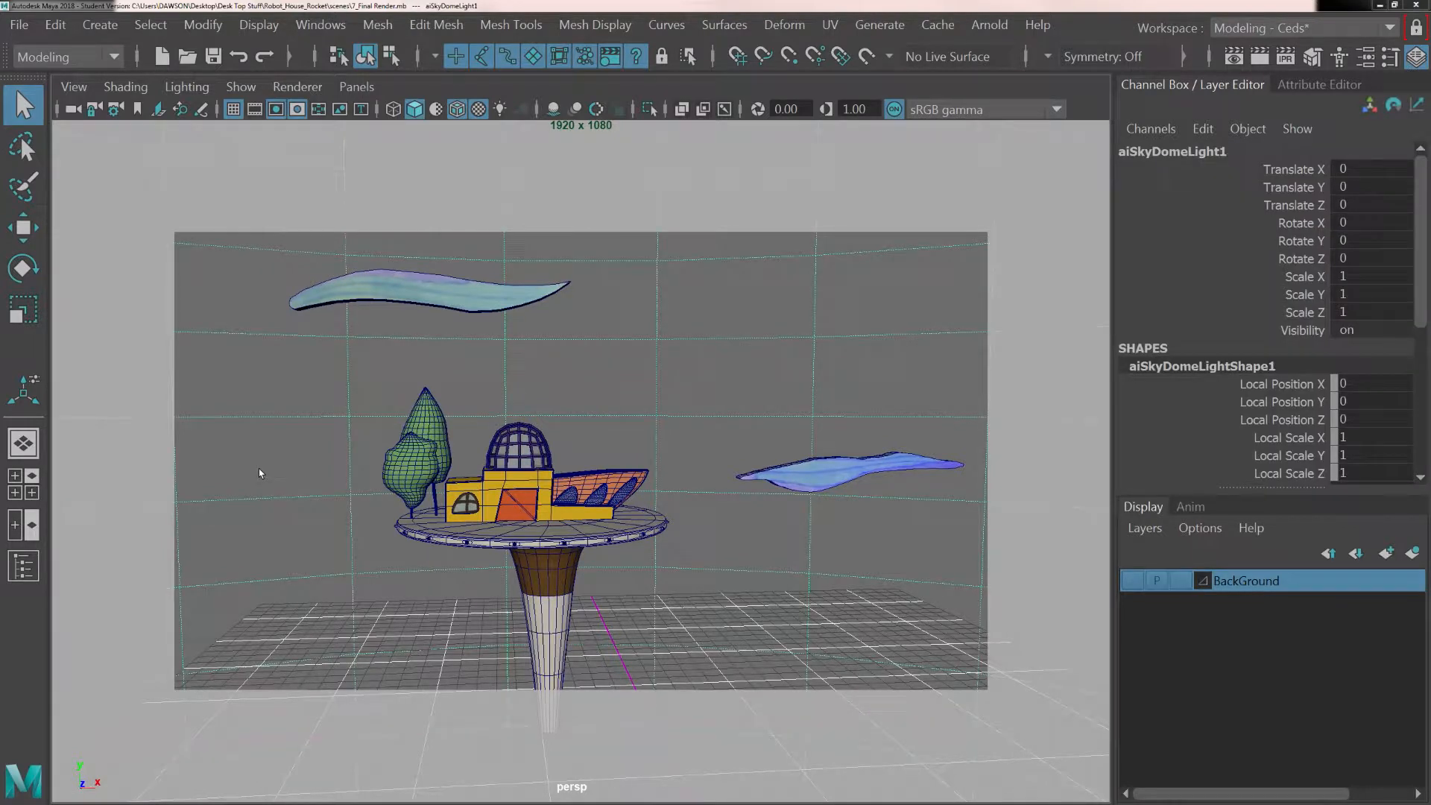
{"action": "key", "text": "space"}
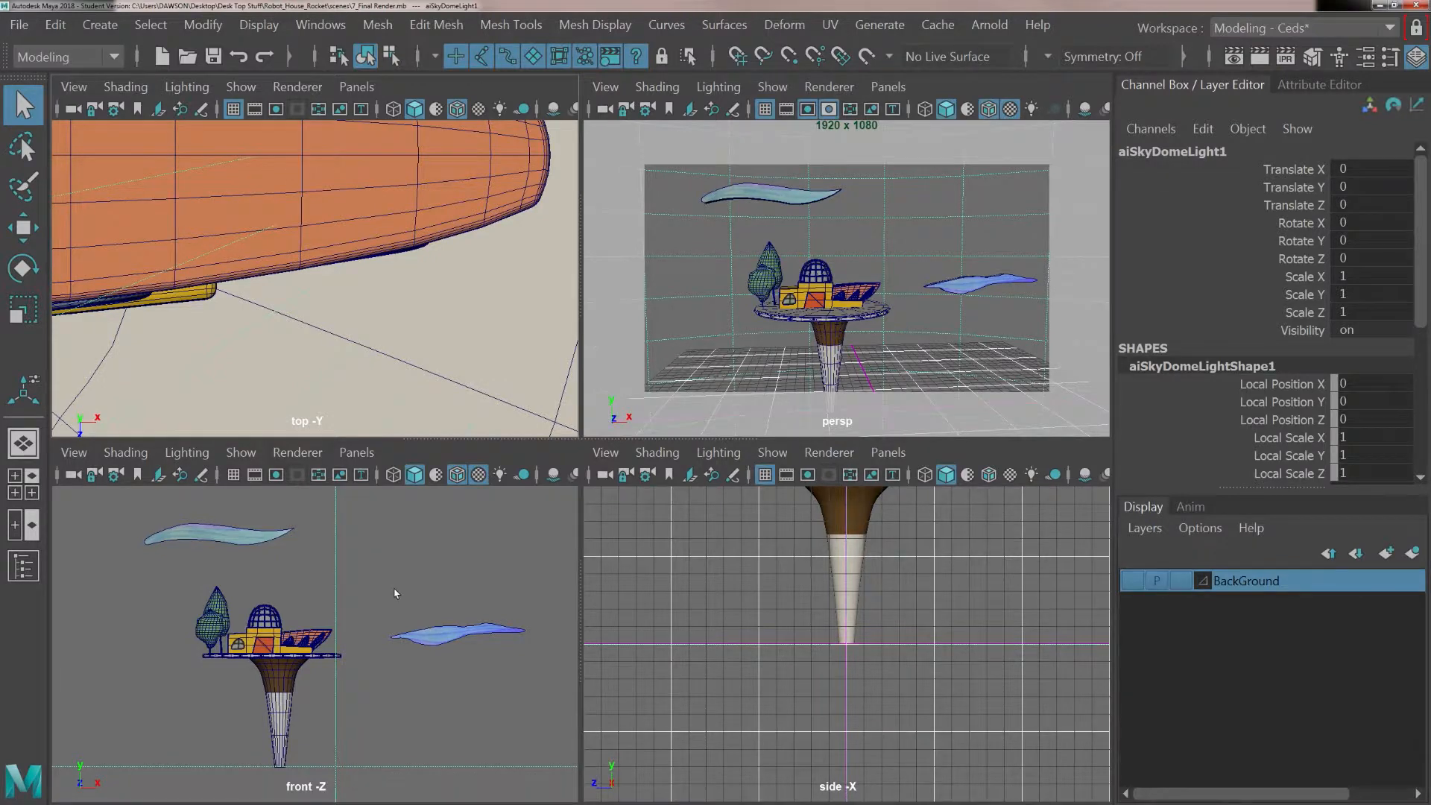
{"action": "key", "text": "space"}
{"action": "scroll", "coordinate": [611, 436], "scroll_direction": "up", "scroll_amount": 4}
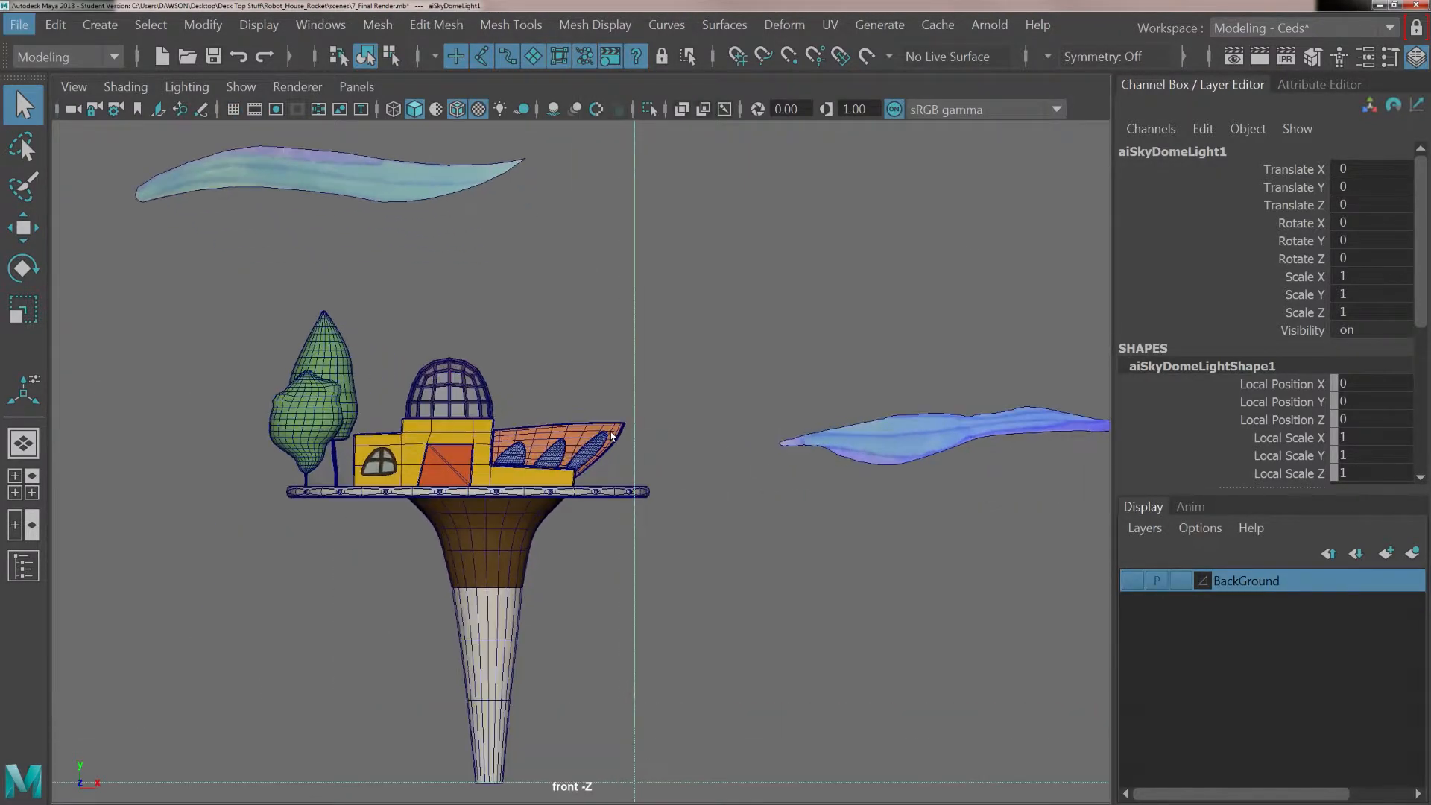
{"action": "middle_click_drag", "start_coordinate": [714, 341], "coordinate": [562, 401], "text": "alt"}
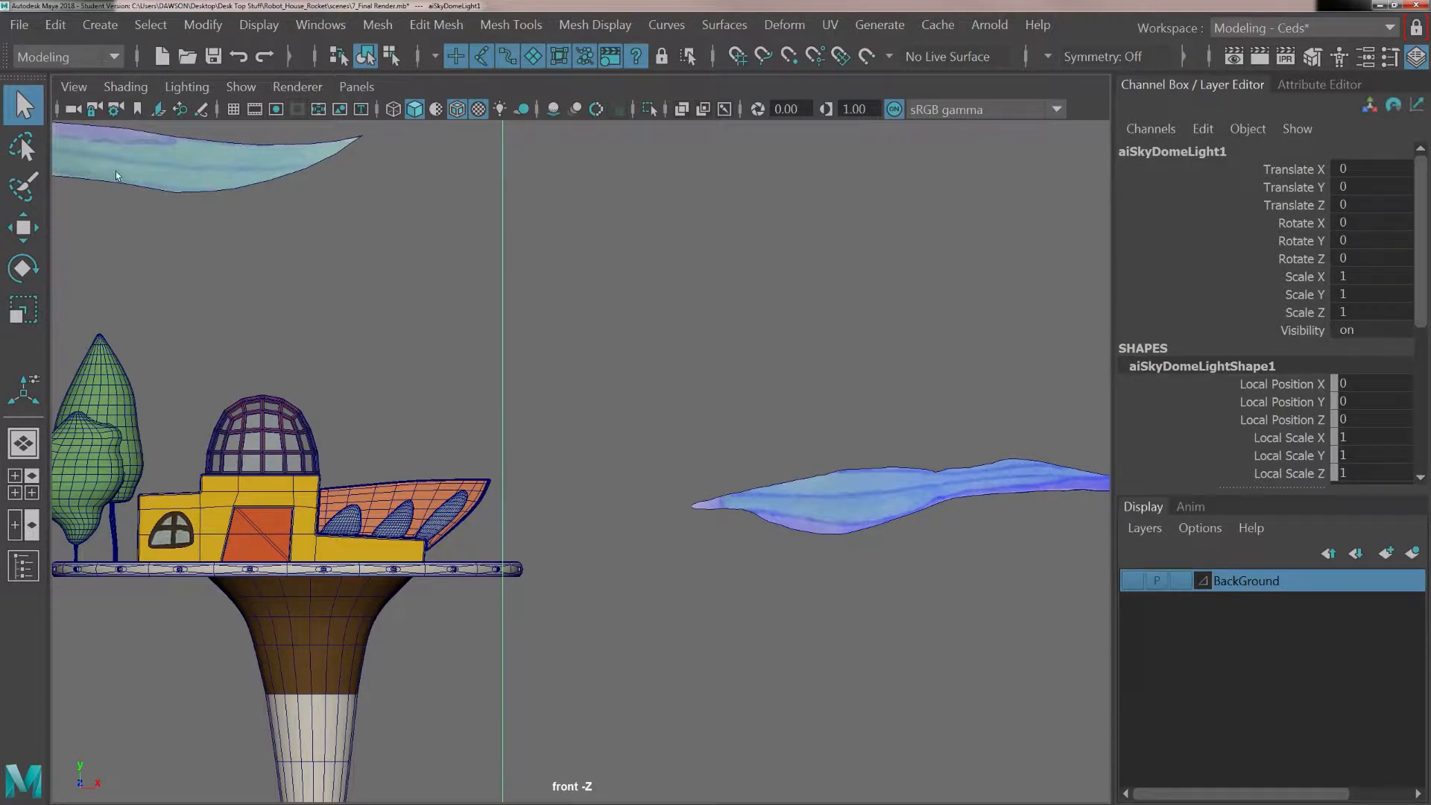
{"action": "left_click", "coordinate": [72, 87]}
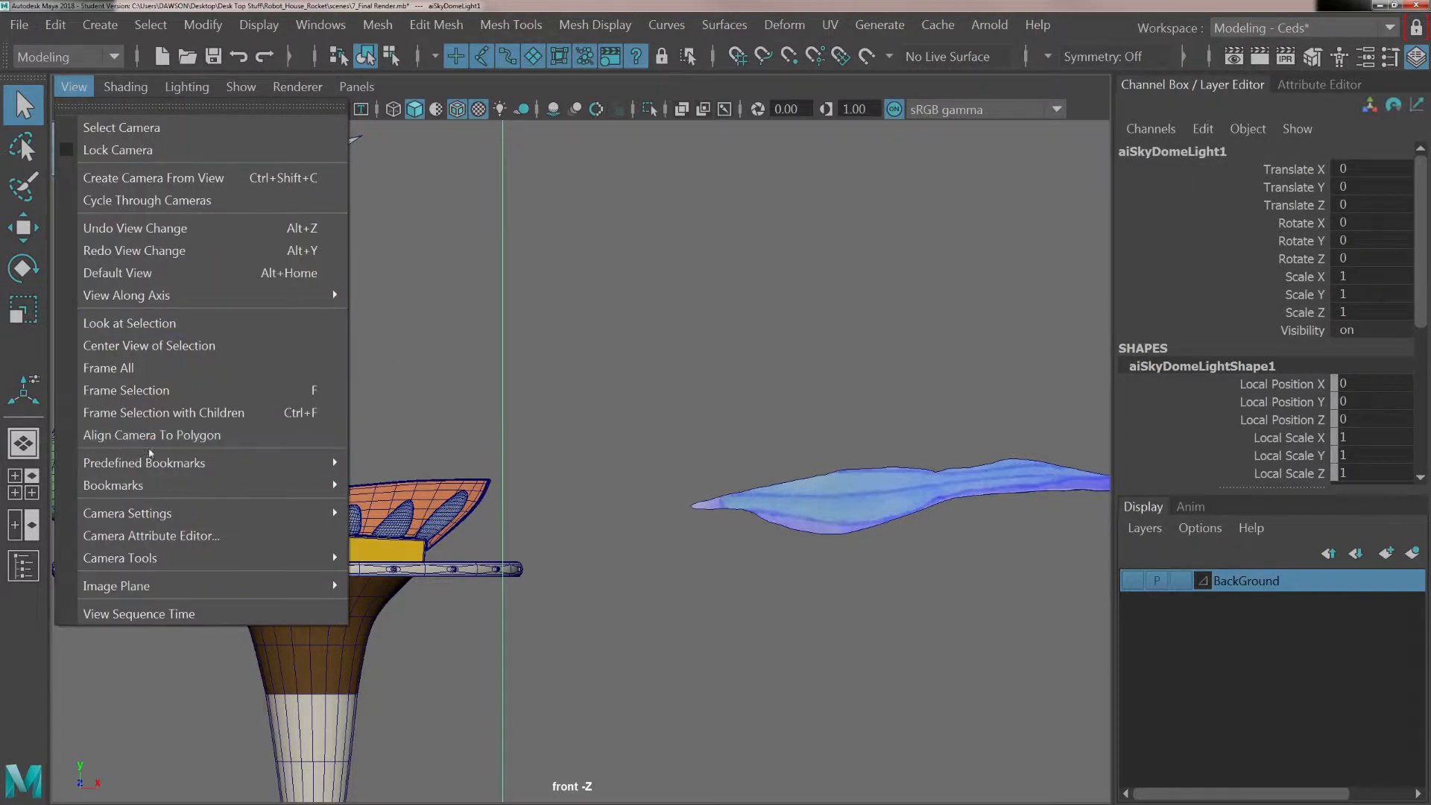
{"action": "mouse_move", "coordinate": [150, 585]}
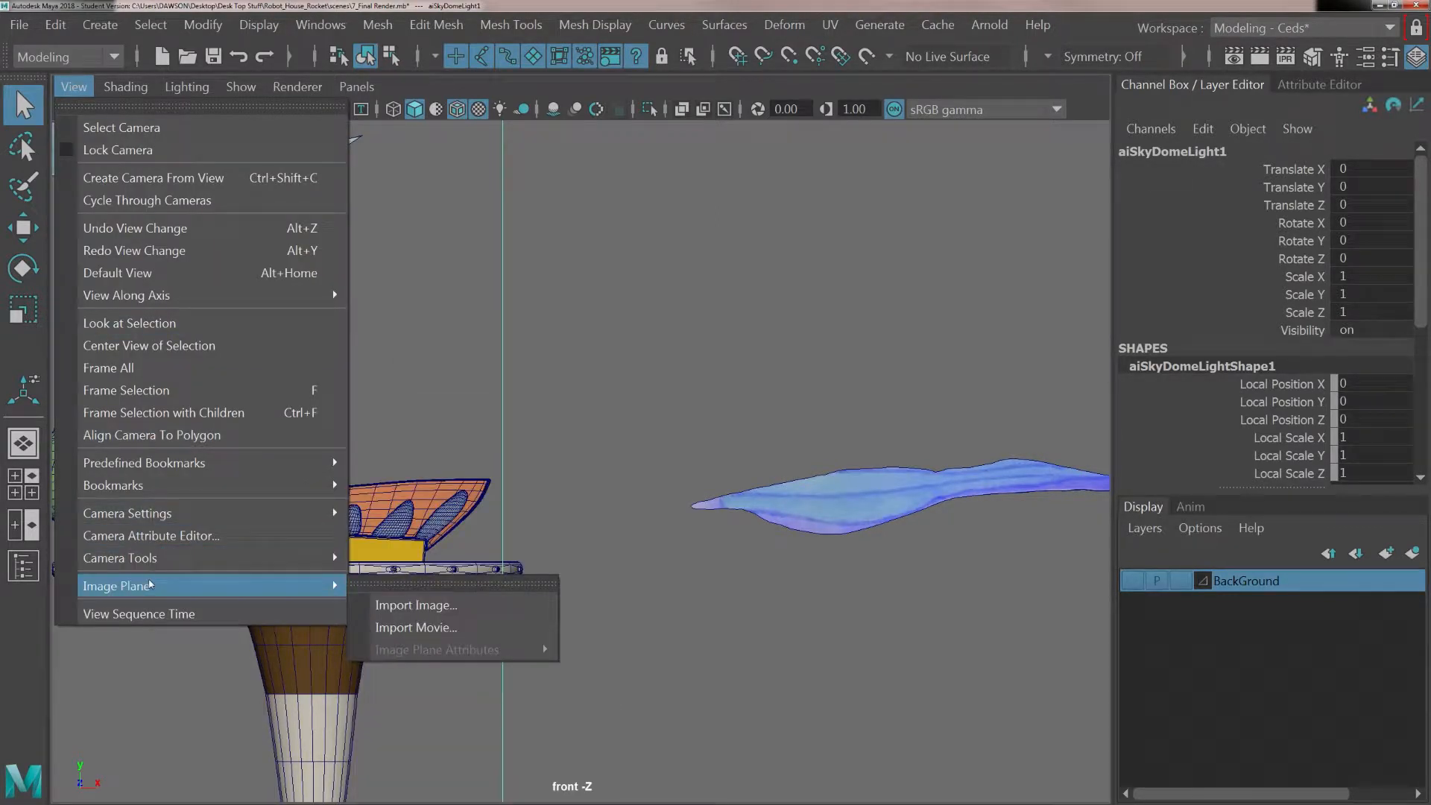
{"action": "left_click", "coordinate": [427, 606]}
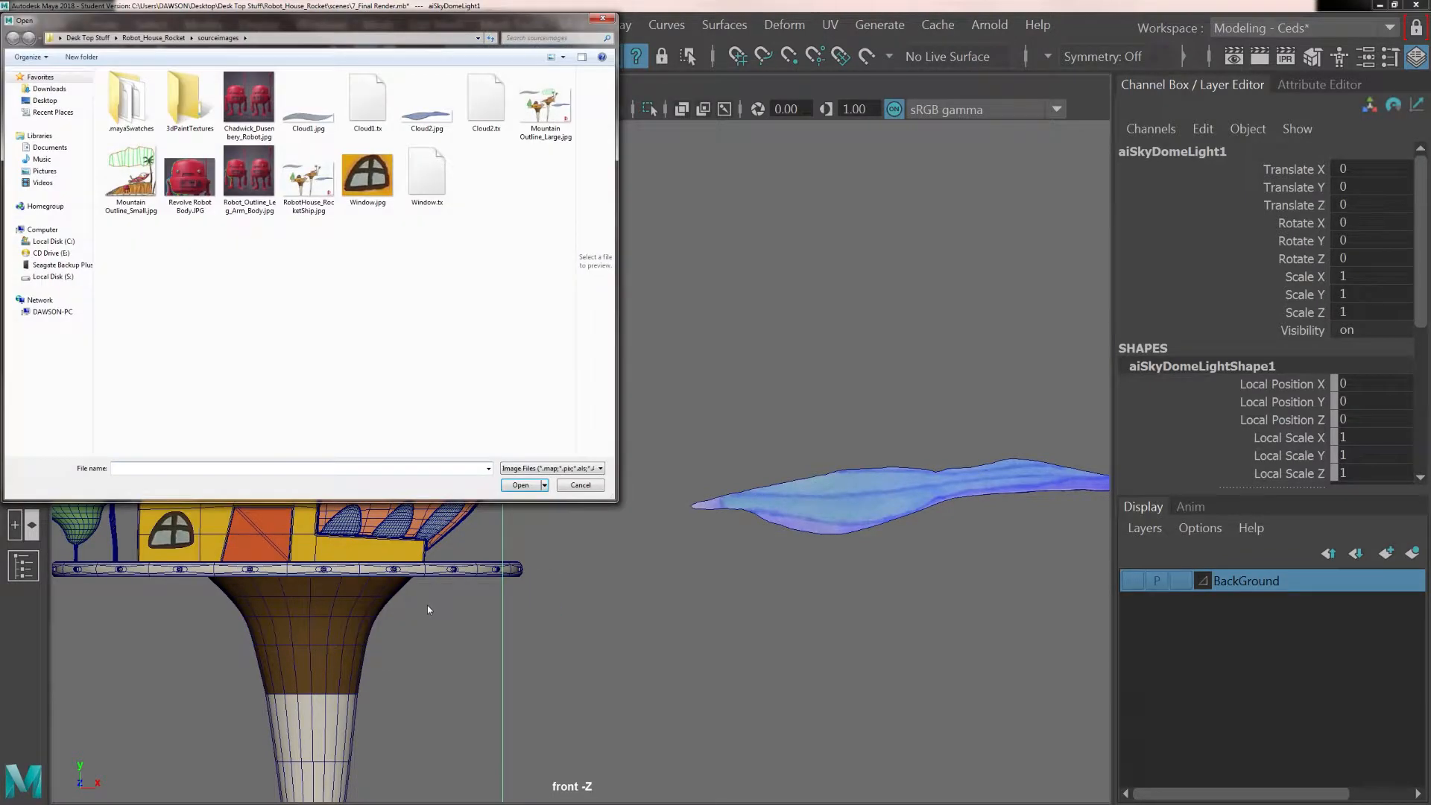
Step: Load Revolve Robot Body.JPG from the Robot_House_Rocket project's sourceimages folder as the front view's image plane
{"action": "left_click_drag", "start_coordinate": [286, 24], "coordinate": [402, 149]}
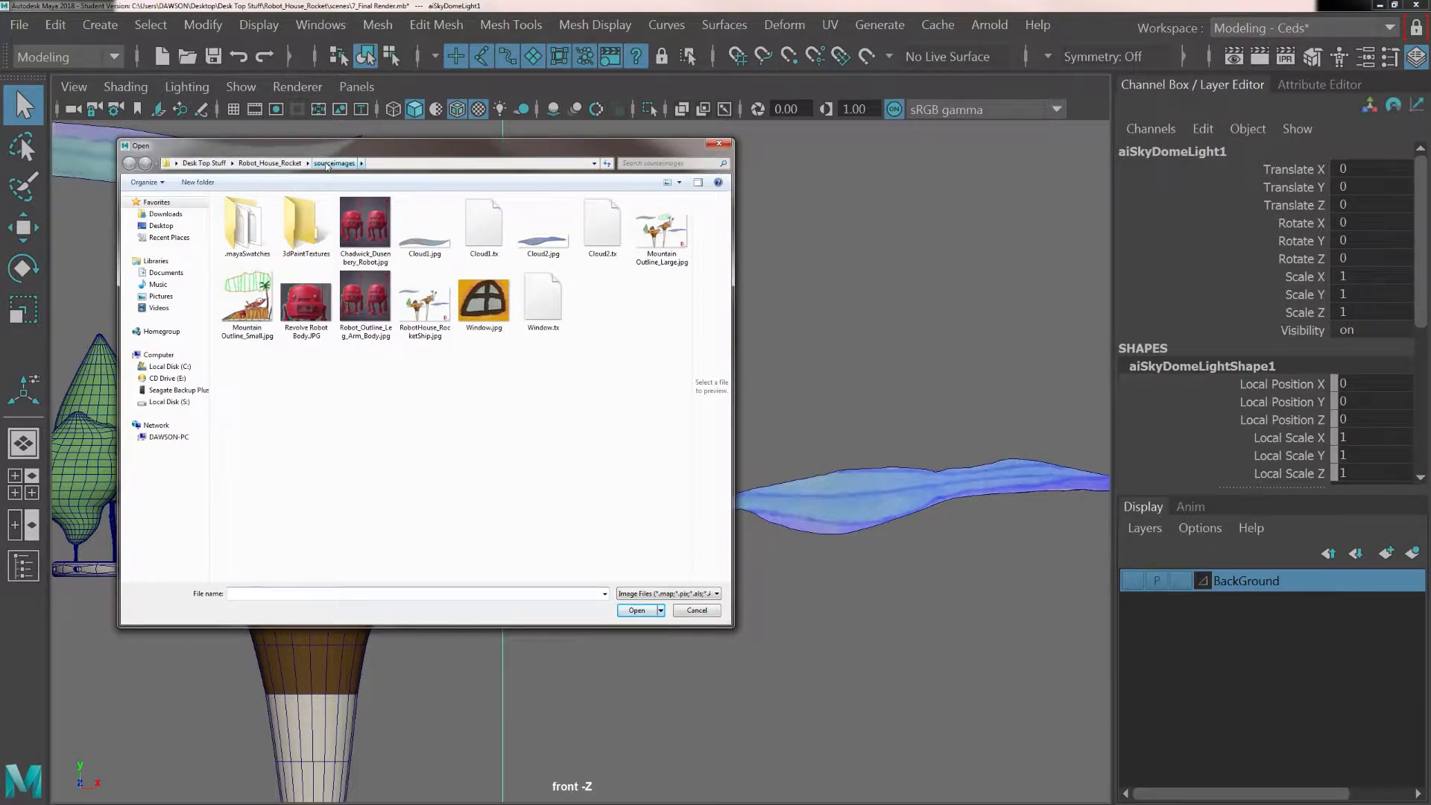
{"action": "left_click", "coordinate": [270, 163]}
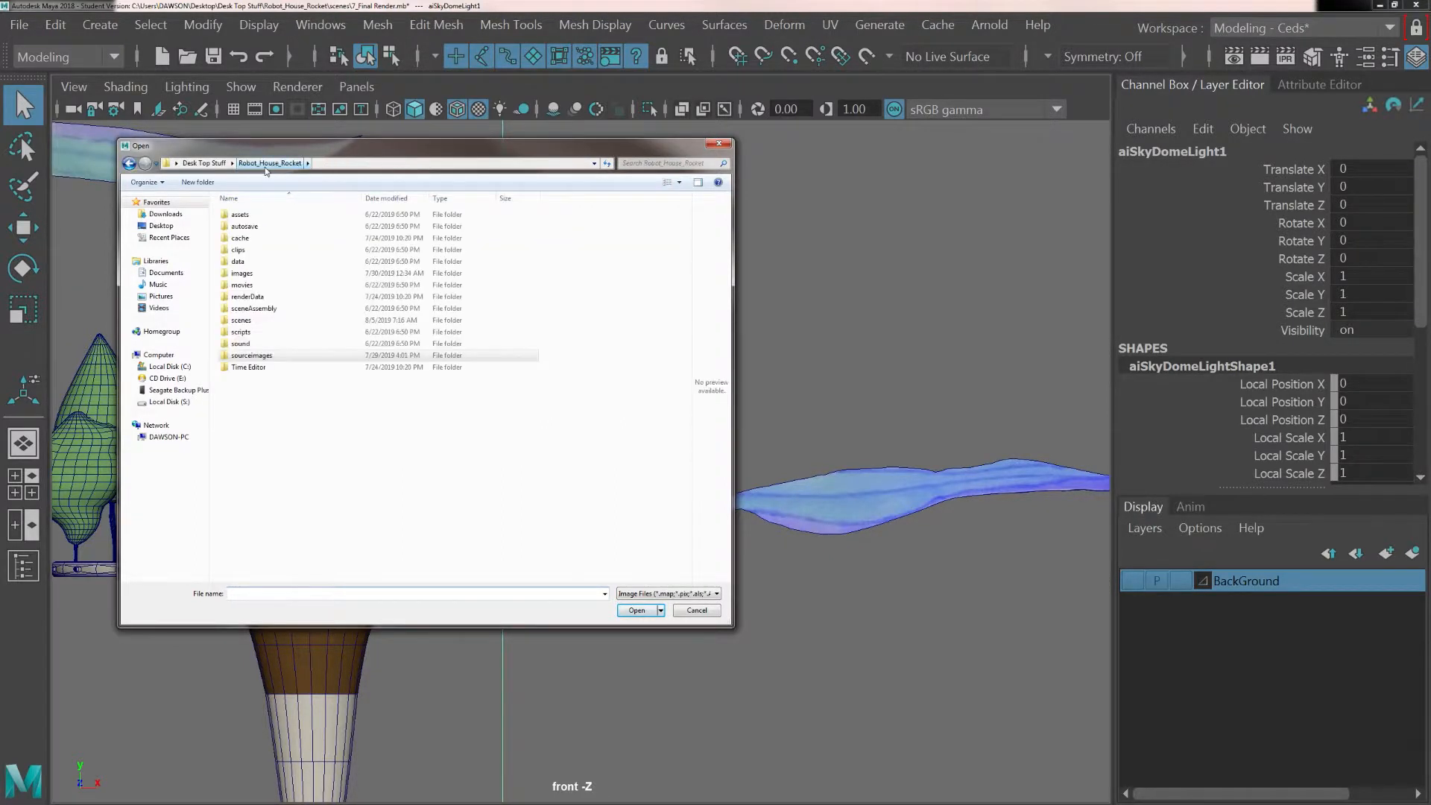
{"action": "left_click", "coordinate": [212, 163]}
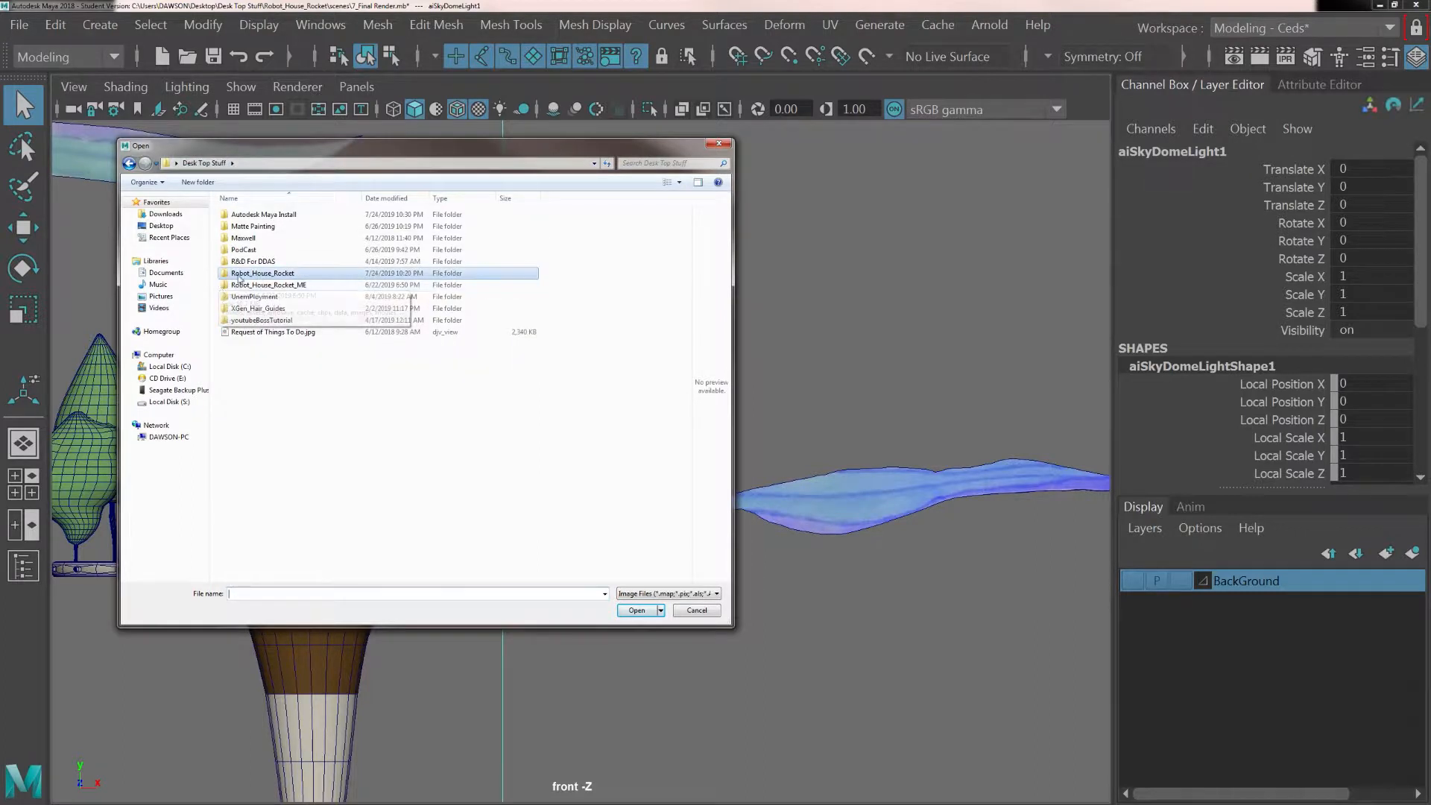
{"action": "double_click", "coordinate": [254, 273]}
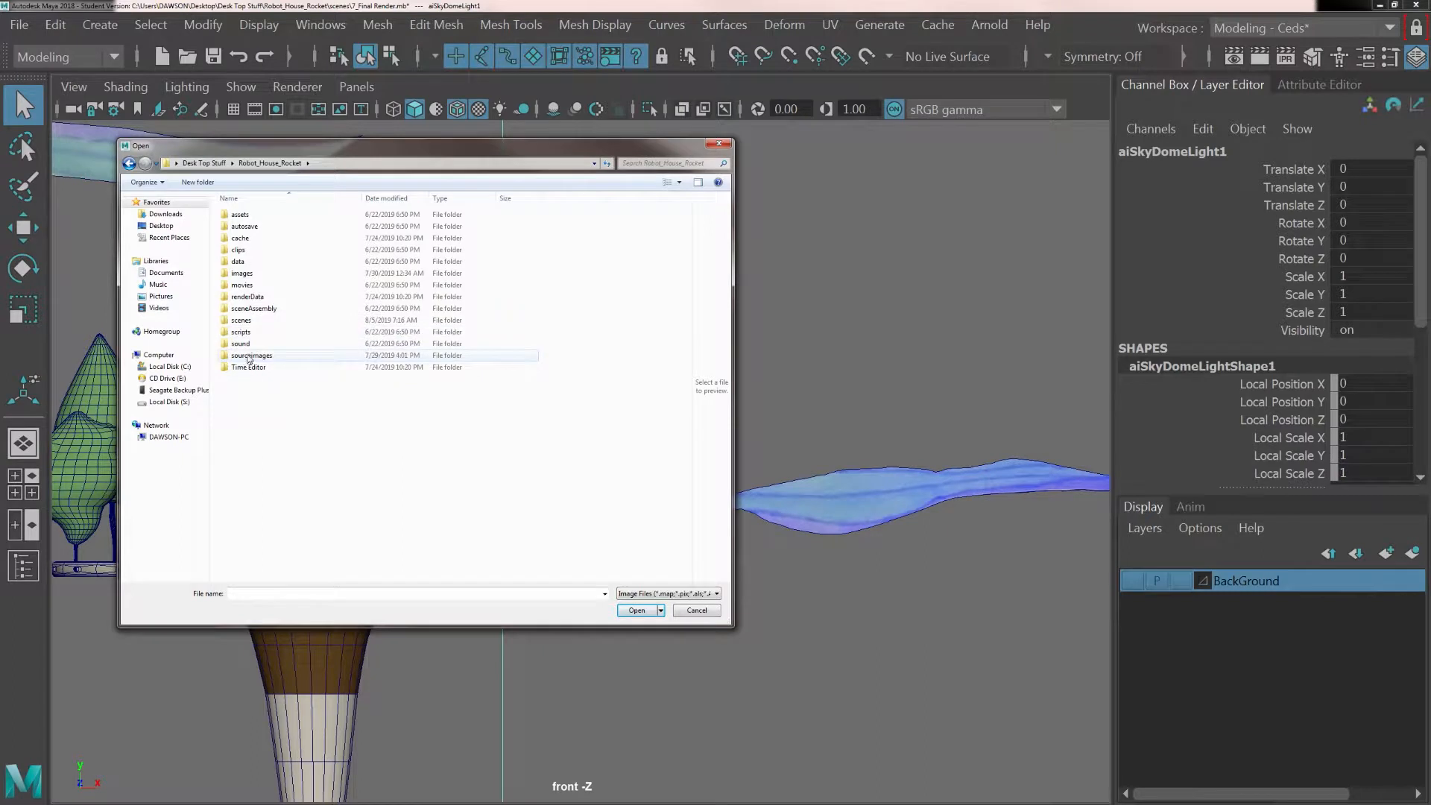
{"action": "double_click", "coordinate": [248, 356]}
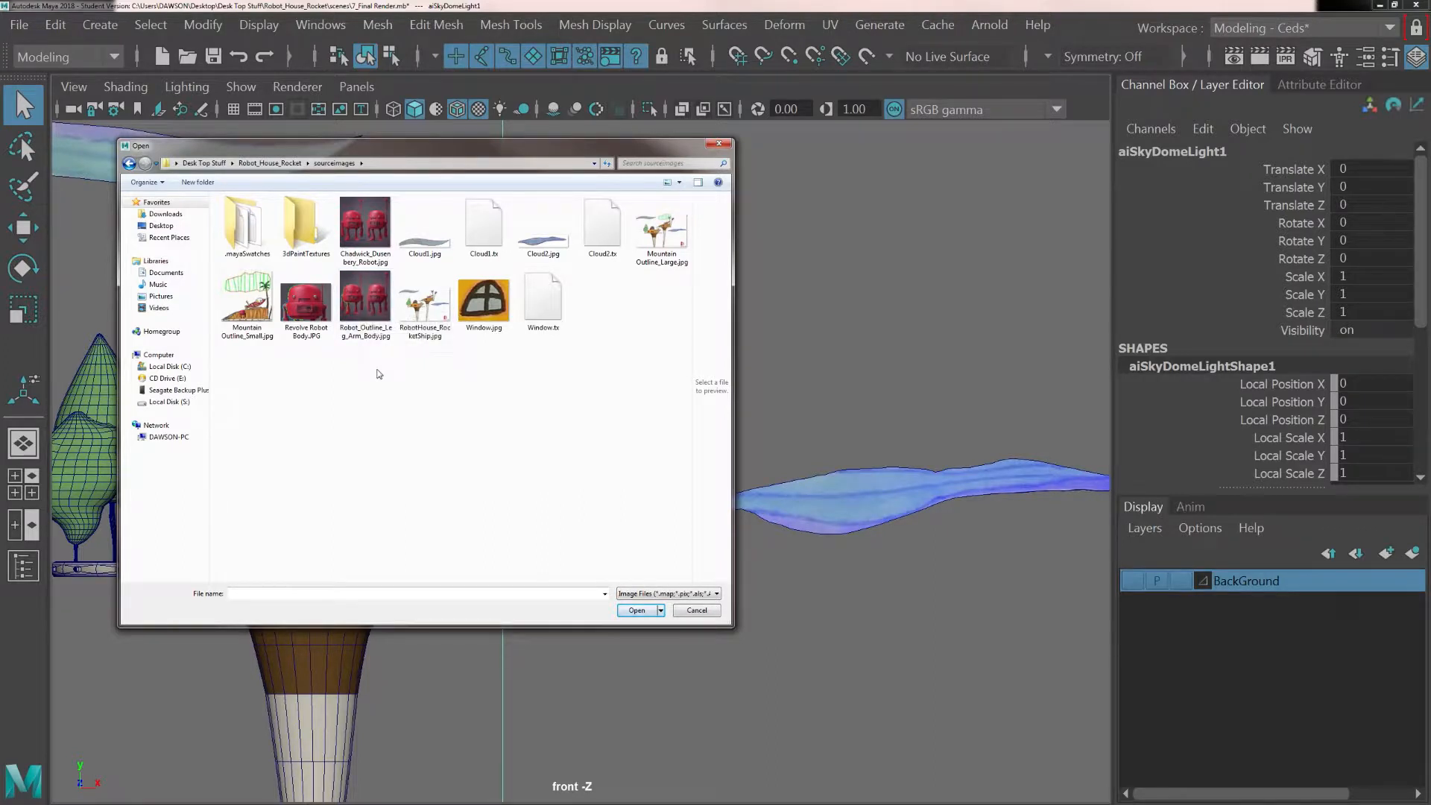
{"action": "left_click", "coordinate": [305, 305]}
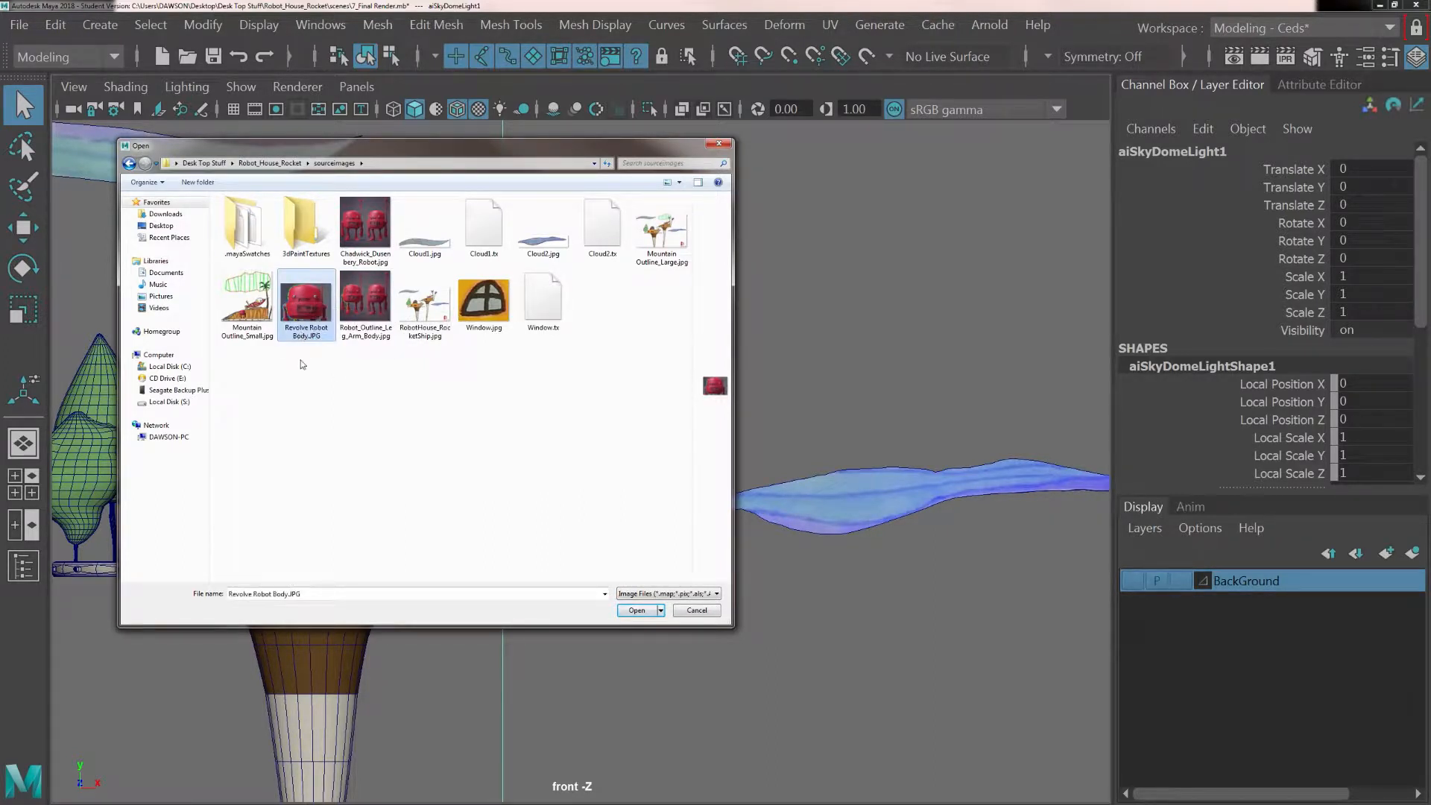
{"action": "left_click", "coordinate": [636, 610]}
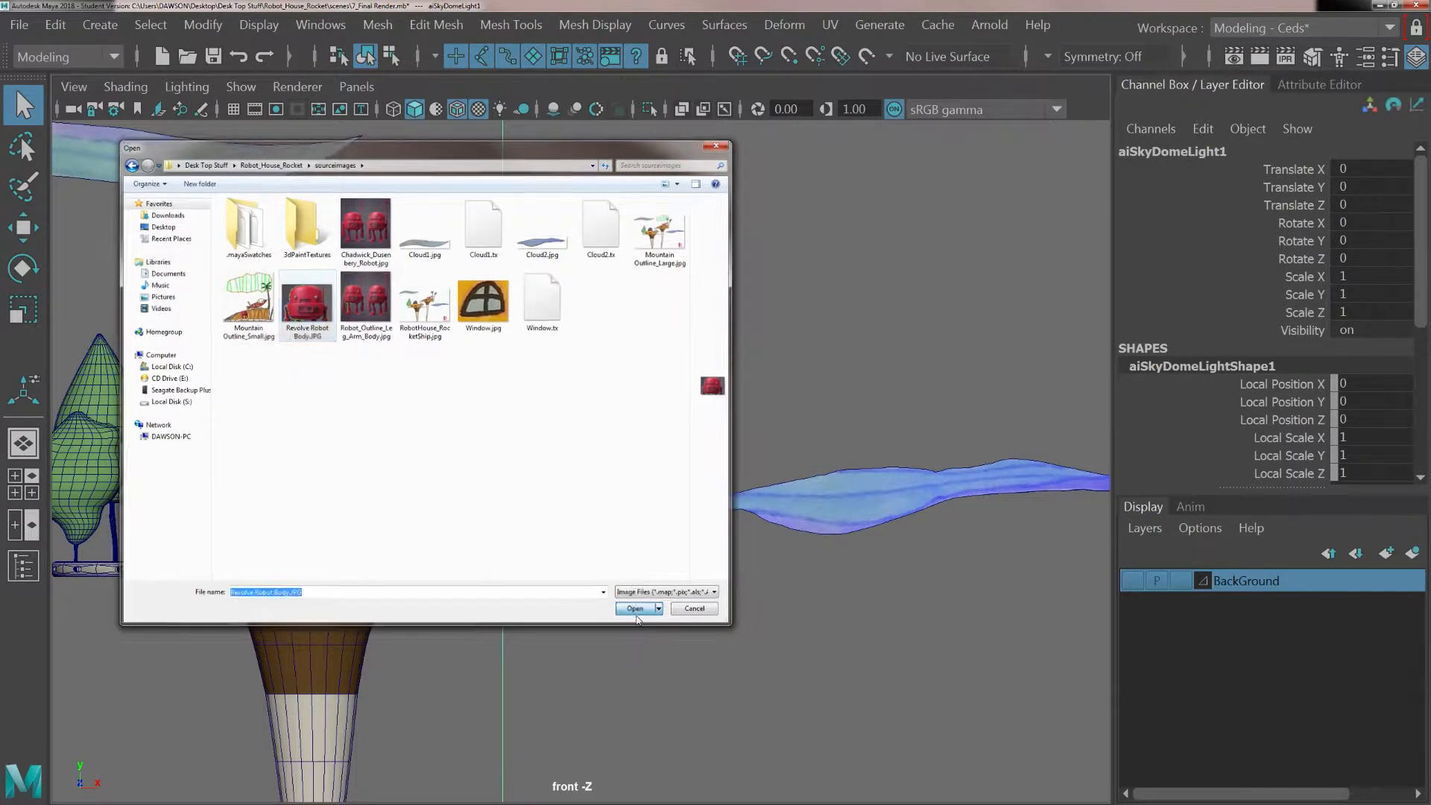
Step: Move the robot image plane up and to the right, clear of the tower house
{"action": "middle_click_drag", "start_coordinate": [617, 585], "coordinate": [588, 298], "text": "alt"}
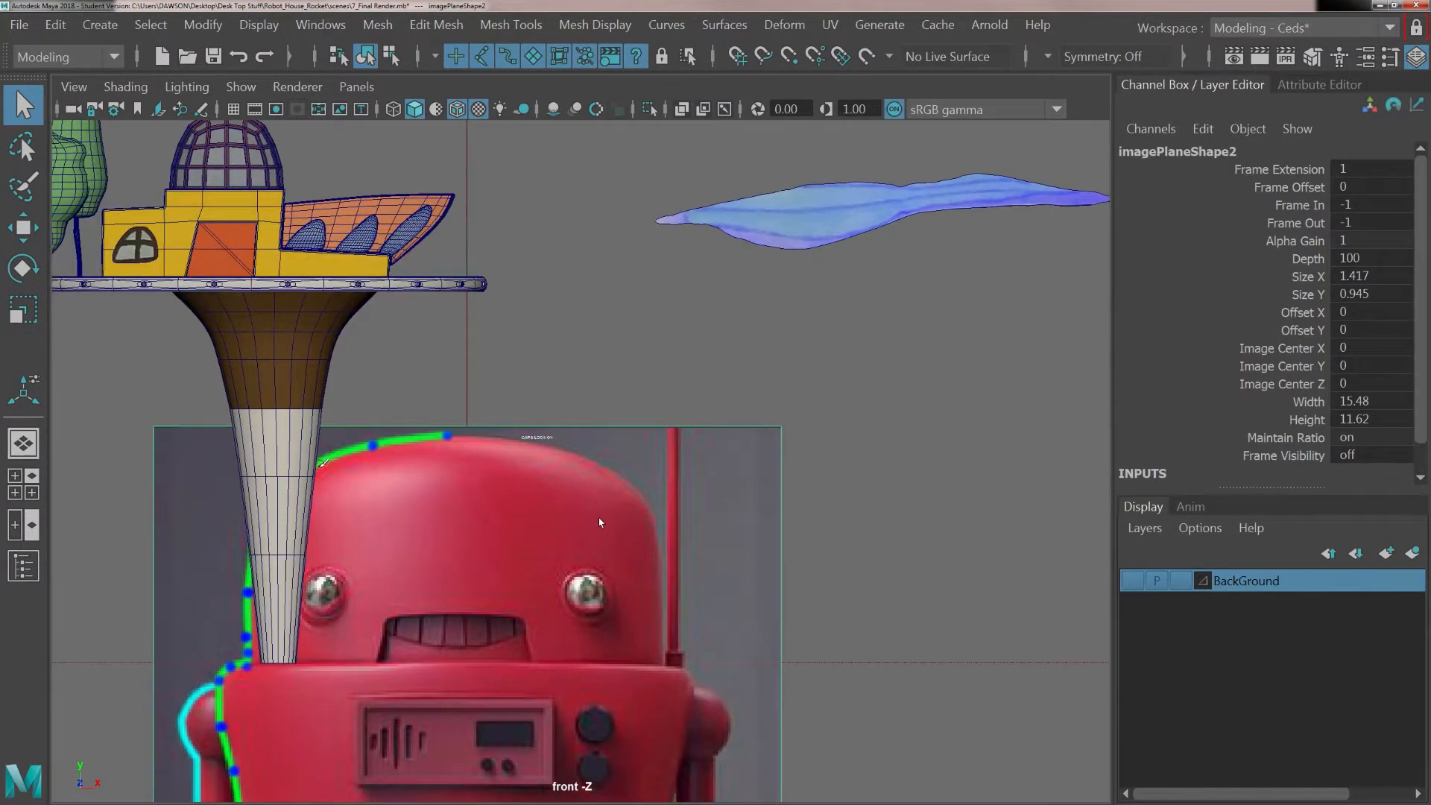
{"action": "right_click_drag", "start_coordinate": [601, 521], "coordinate": [586, 545], "text": "alt"}
{"action": "right_click_drag", "start_coordinate": [507, 633], "coordinate": [488, 627], "text": "alt"}
{"action": "scroll", "coordinate": [489, 629], "scroll_direction": "down", "scroll_amount": 2}
{"action": "key", "text": "w"}
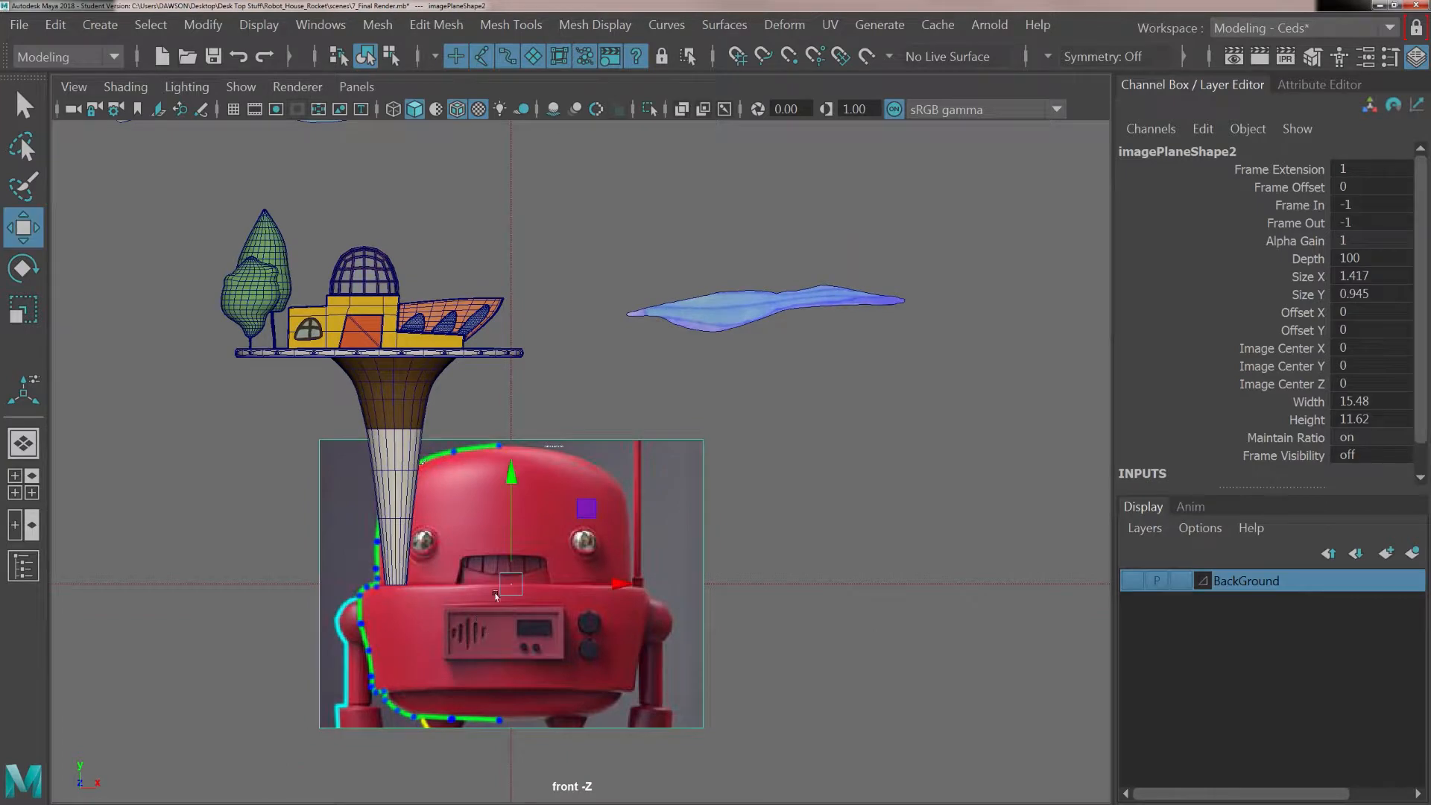
{"action": "left_click_drag", "start_coordinate": [500, 581], "coordinate": [715, 283]}
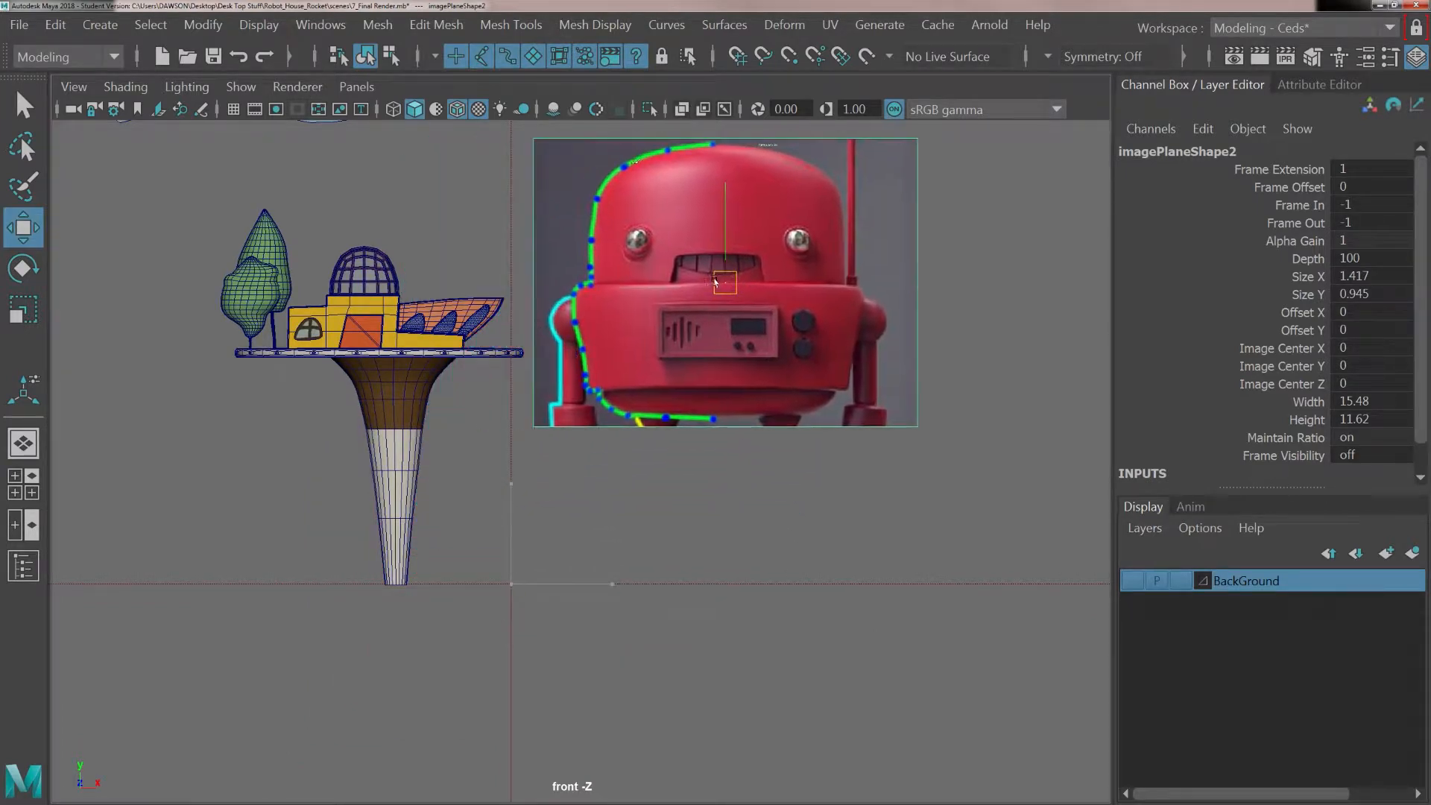
Step: Shift the robot image plane farther right and slightly up, past the blue cloud, into empty space
{"action": "middle_click_drag", "start_coordinate": [703, 293], "coordinate": [592, 429], "text": "alt"}
{"action": "scroll", "coordinate": [444, 495], "scroll_direction": "up", "scroll_amount": 5}
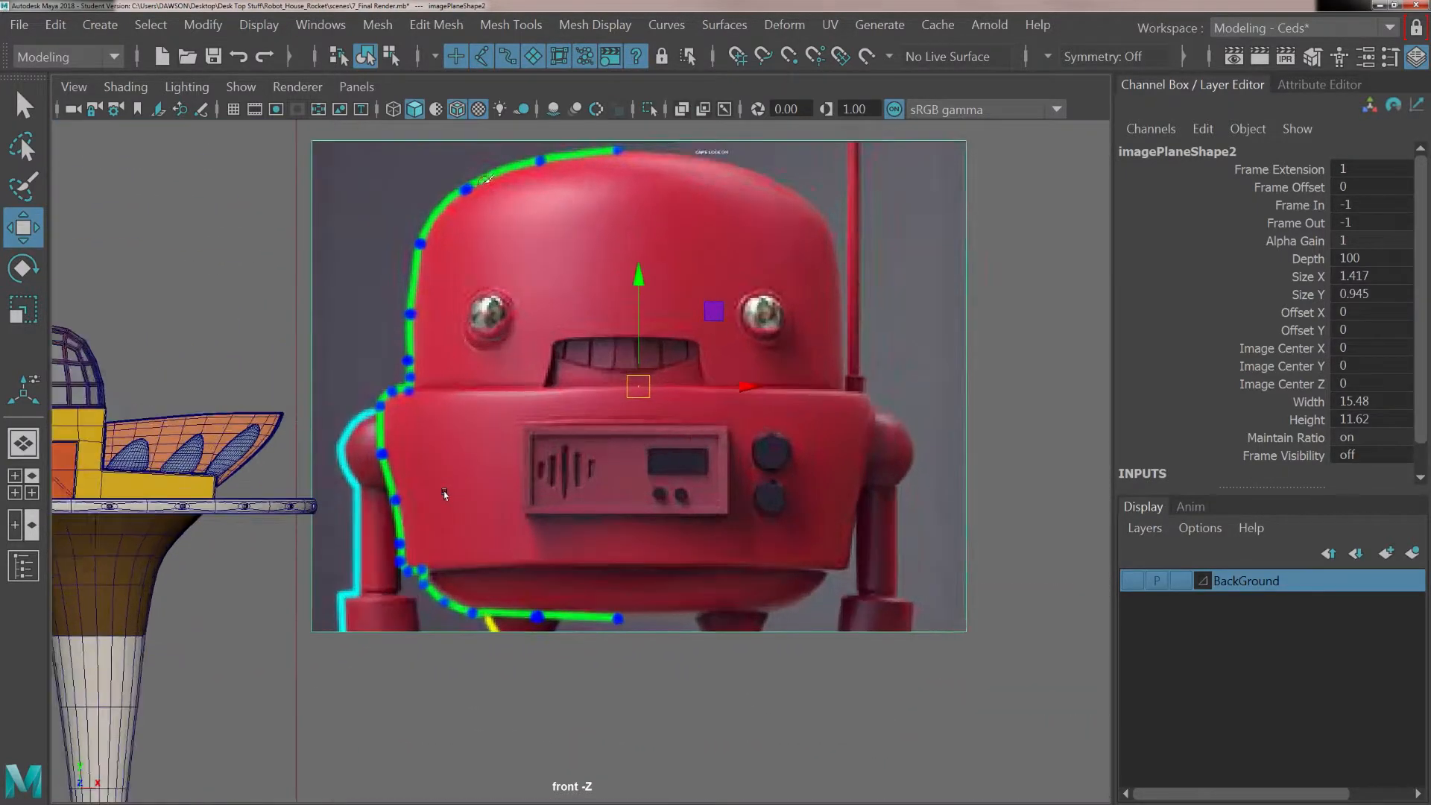
{"action": "middle_click_drag", "start_coordinate": [412, 483], "coordinate": [304, 590], "text": "alt"}
{"action": "scroll", "coordinate": [614, 543], "scroll_direction": "down", "scroll_amount": 2}
{"action": "middle_click_drag", "start_coordinate": [613, 544], "coordinate": [565, 548], "text": "alt"}
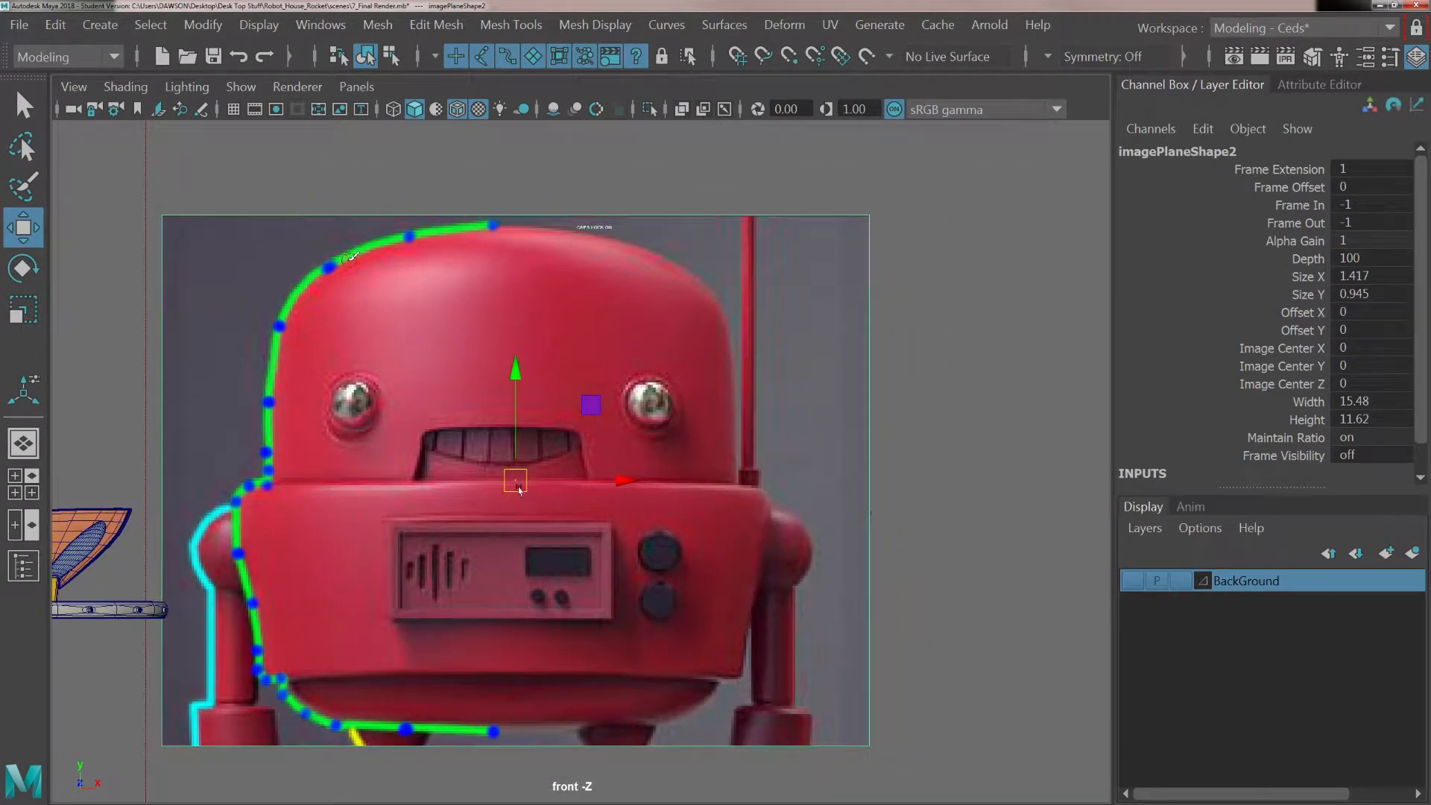
{"action": "left_click_drag", "start_coordinate": [516, 481], "coordinate": [931, 413]}
{"action": "middle_click_drag", "start_coordinate": [649, 453], "coordinate": [232, 527], "text": "alt"}
{"action": "middle_click_drag", "start_coordinate": [476, 497], "coordinate": [541, 459], "text": "alt"}
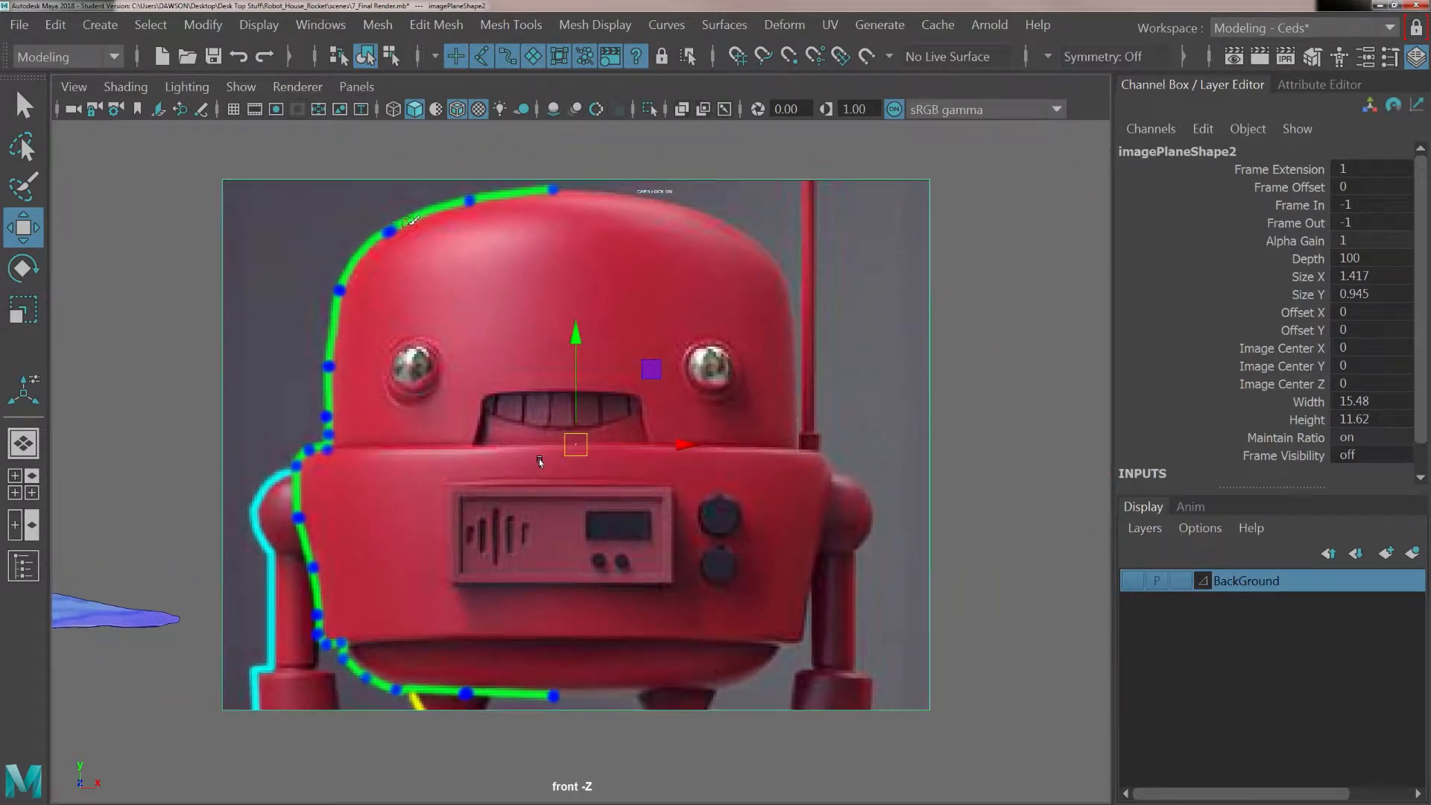
Step: Check the image plane's placement in the perspective view, and return to a close front view of the robot
{"action": "key", "text": "space"}
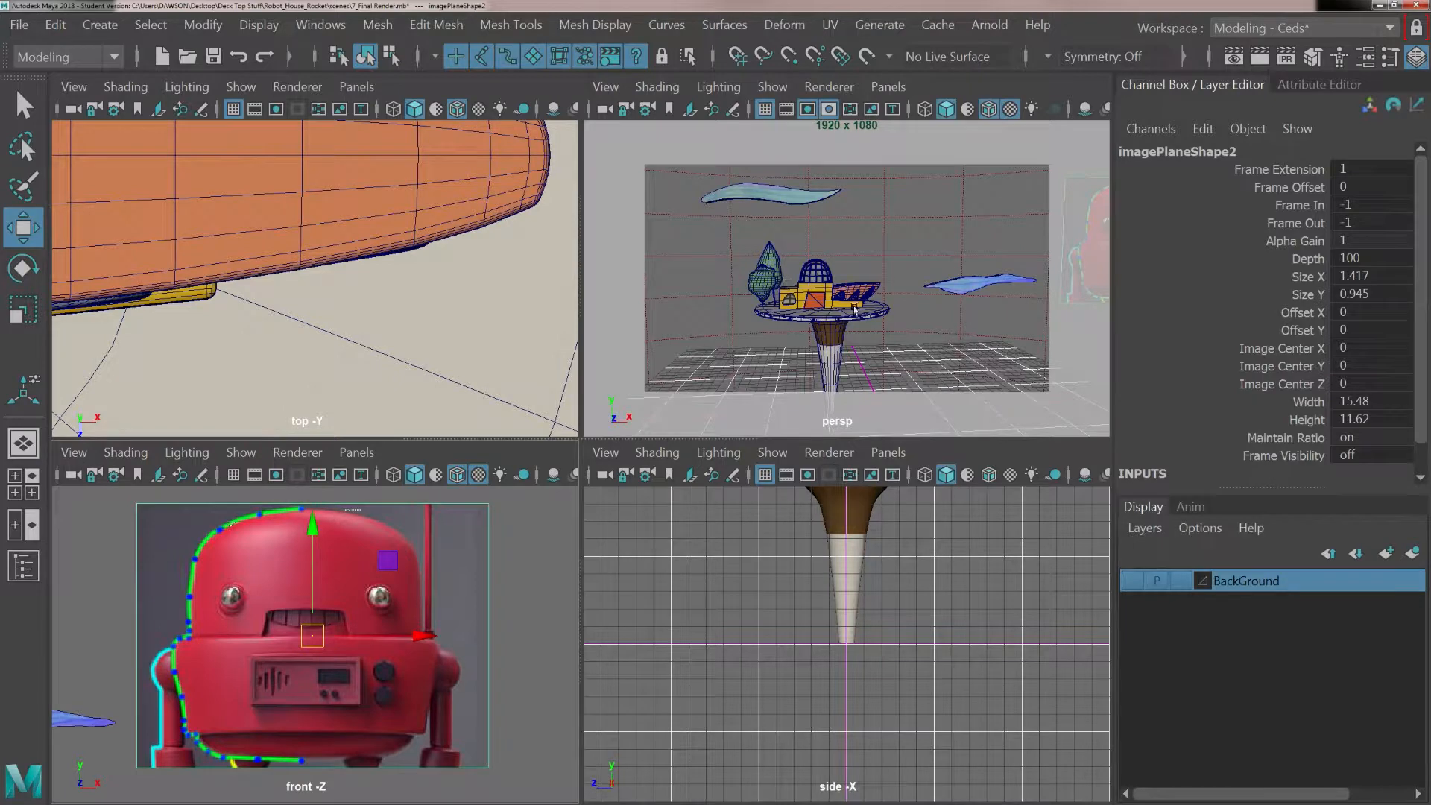
{"action": "scroll", "coordinate": [855, 309], "scroll_direction": "down", "scroll_amount": 5}
{"action": "left_click_drag", "start_coordinate": [855, 310], "coordinate": [747, 319], "text": "alt"}
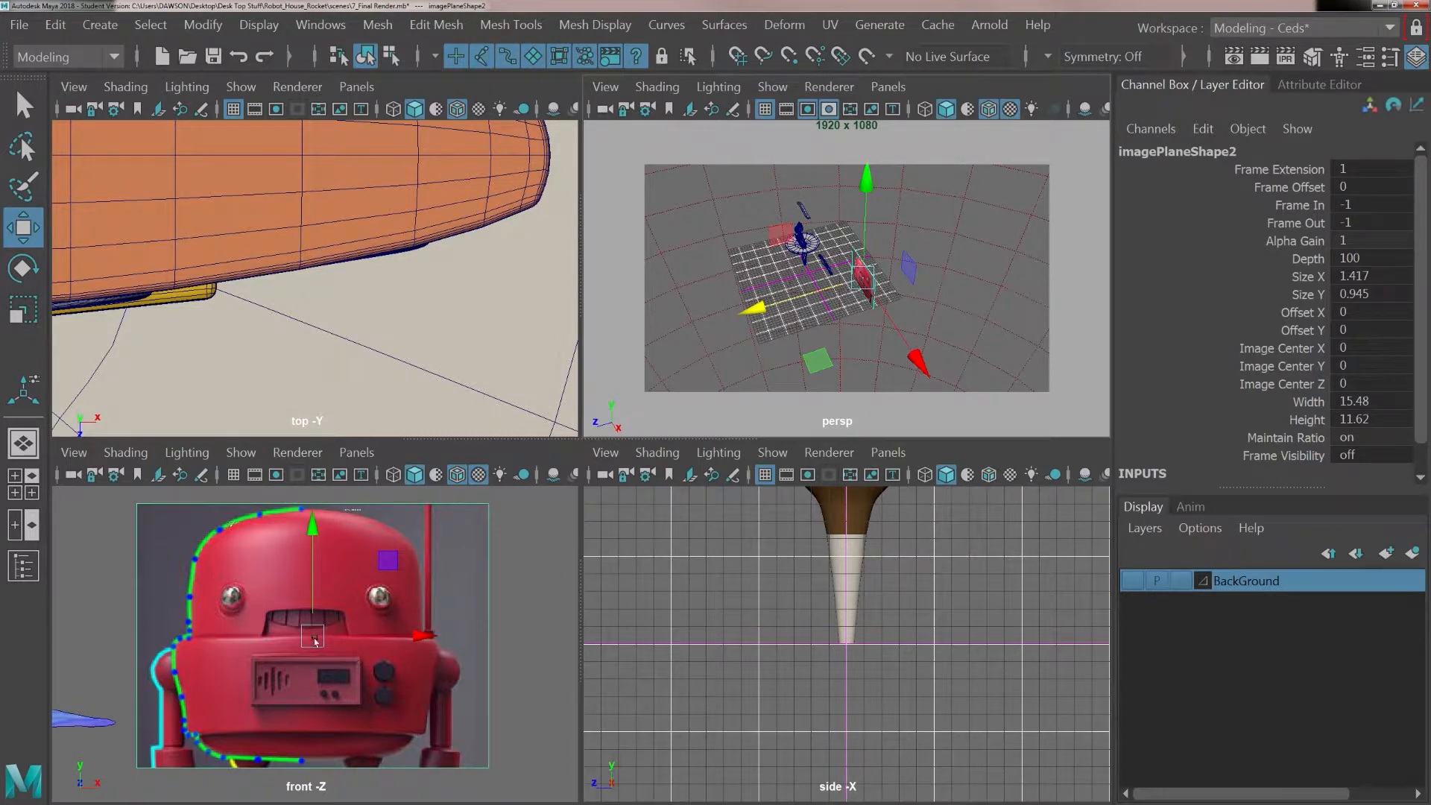
{"action": "key", "text": "space"}
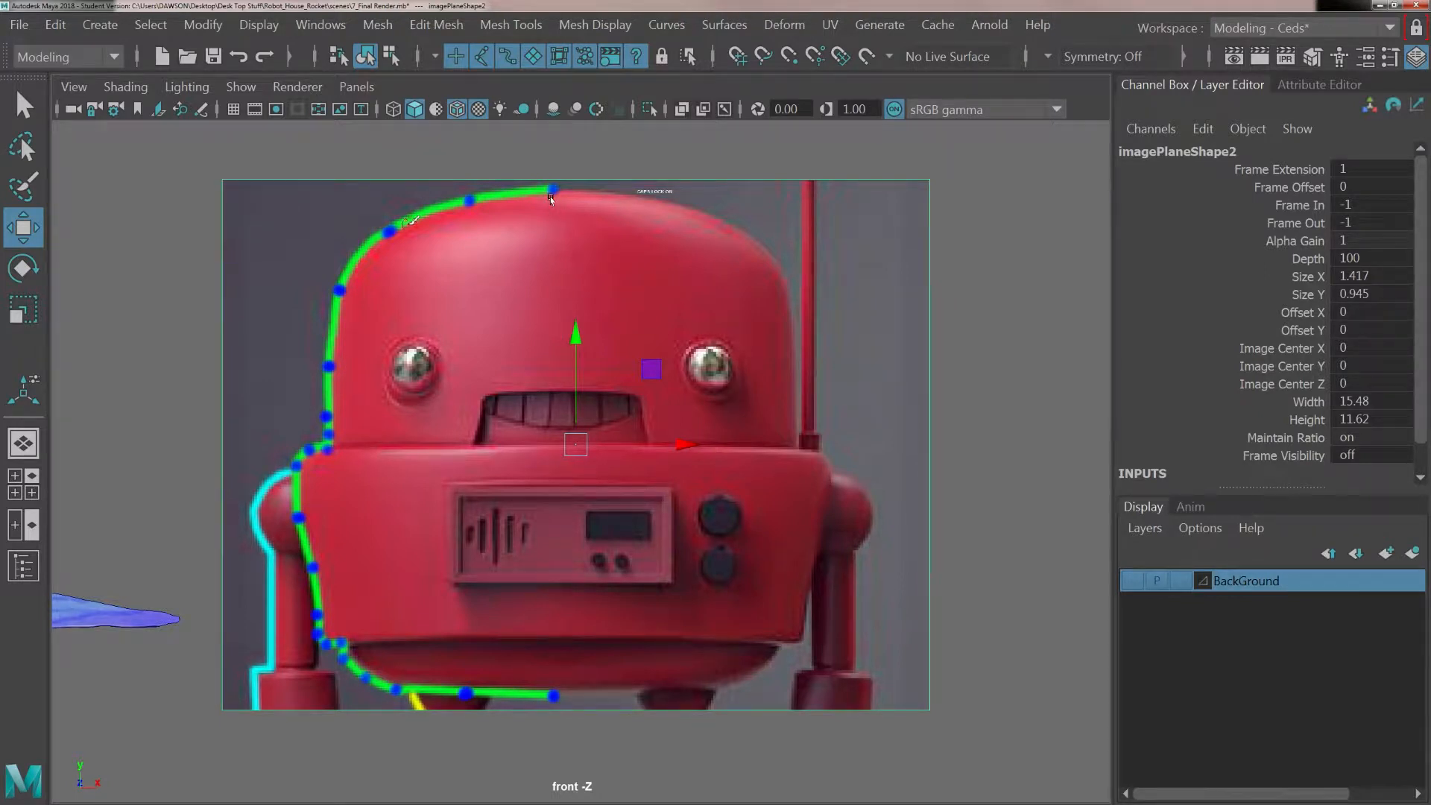
{"action": "scroll", "coordinate": [545, 195], "scroll_direction": "up", "scroll_amount": 2}
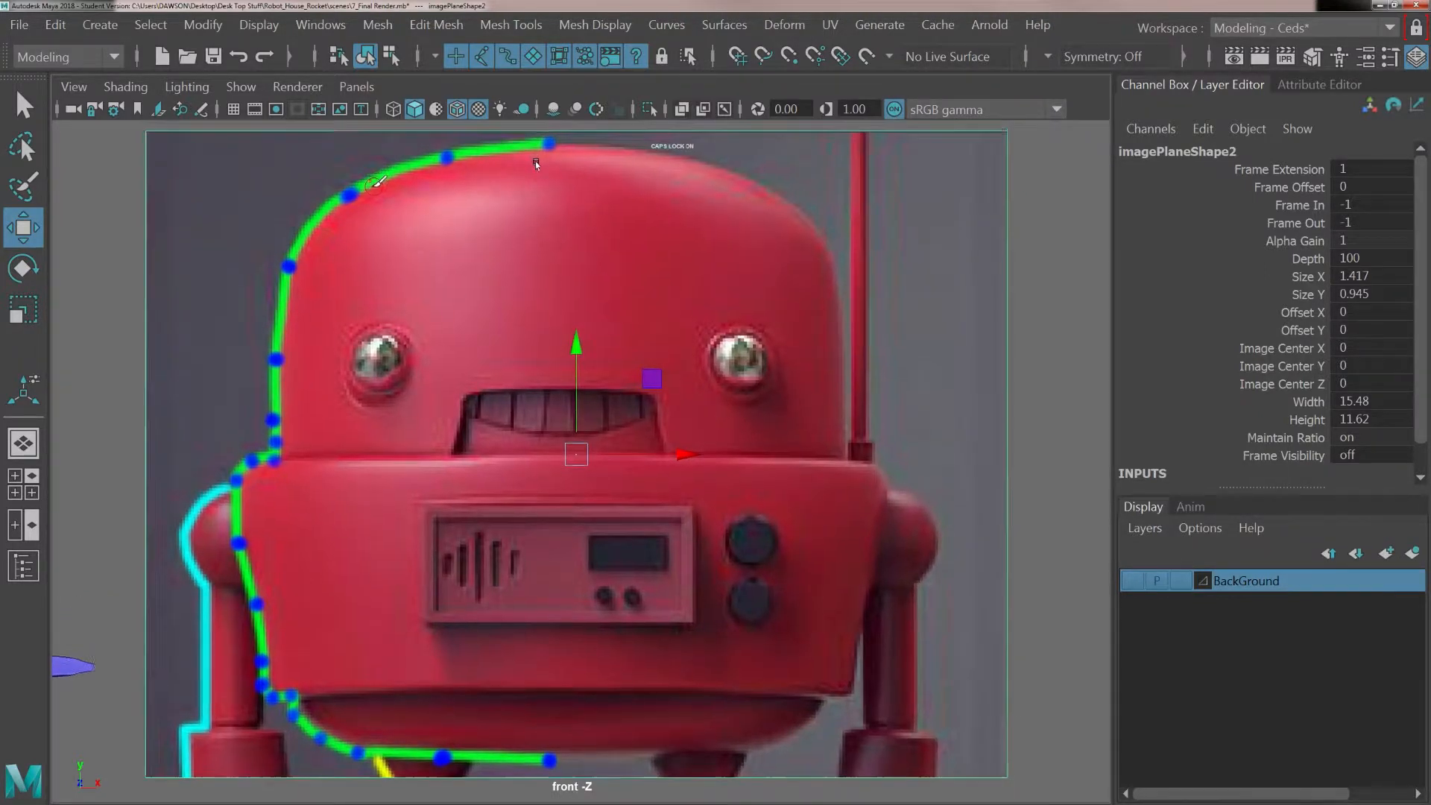
{"action": "middle_click_drag", "start_coordinate": [535, 161], "coordinate": [538, 171], "text": "alt"}
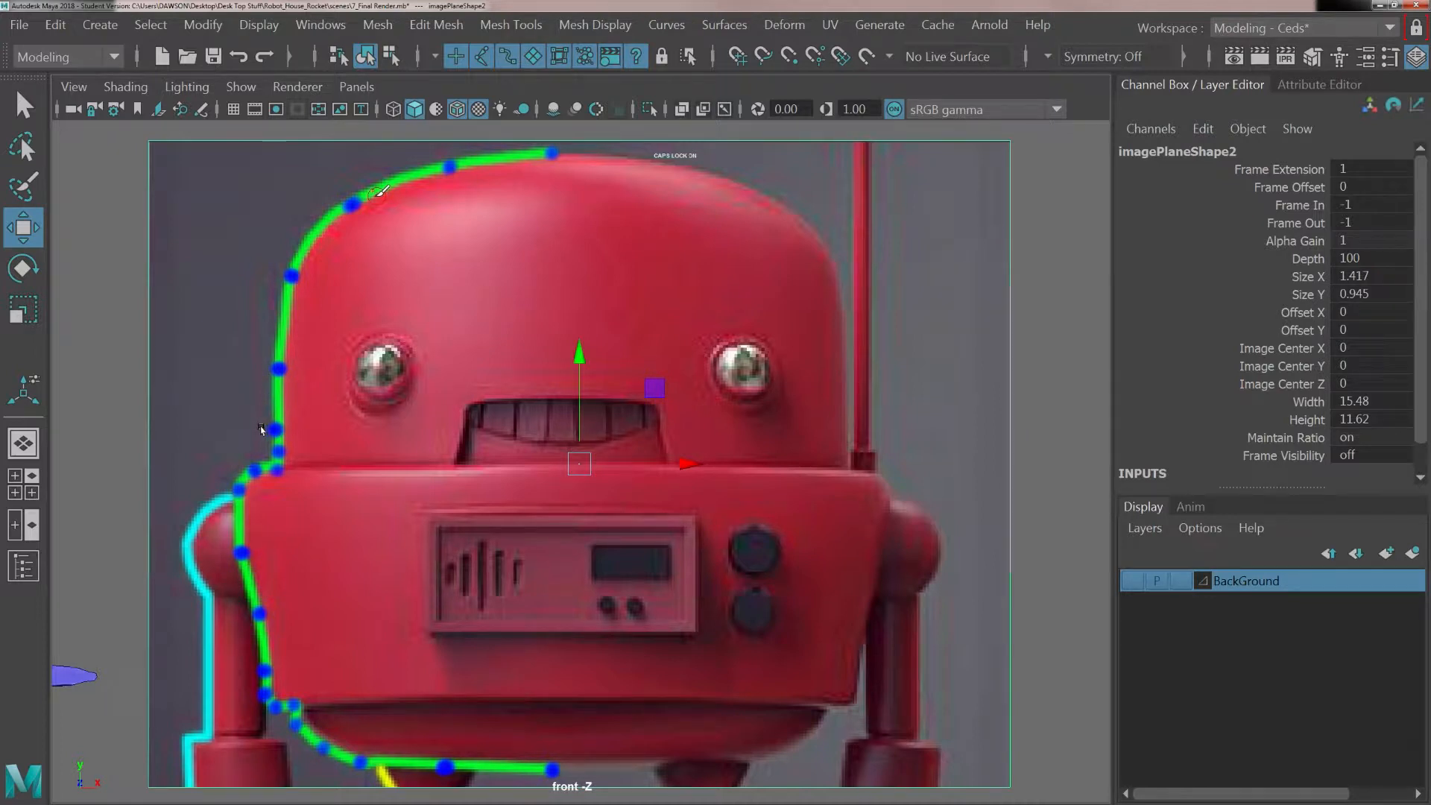
Step: Start an EP curve at the blue marker at the top centre of the robot's head
{"action": "left_click", "coordinate": [100, 25]}
{"action": "mouse_move", "coordinate": [189, 116]}
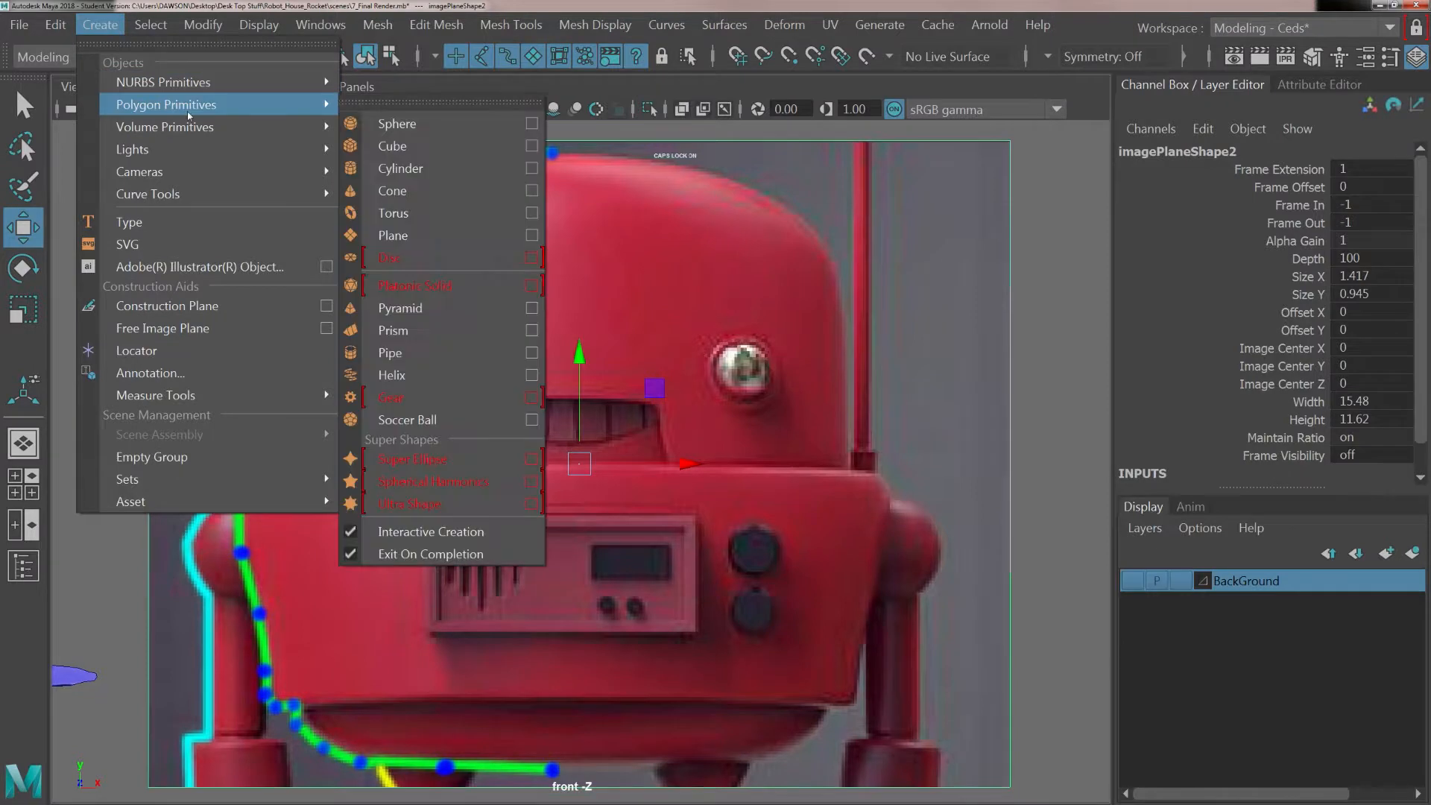
{"action": "mouse_move", "coordinate": [204, 90]}
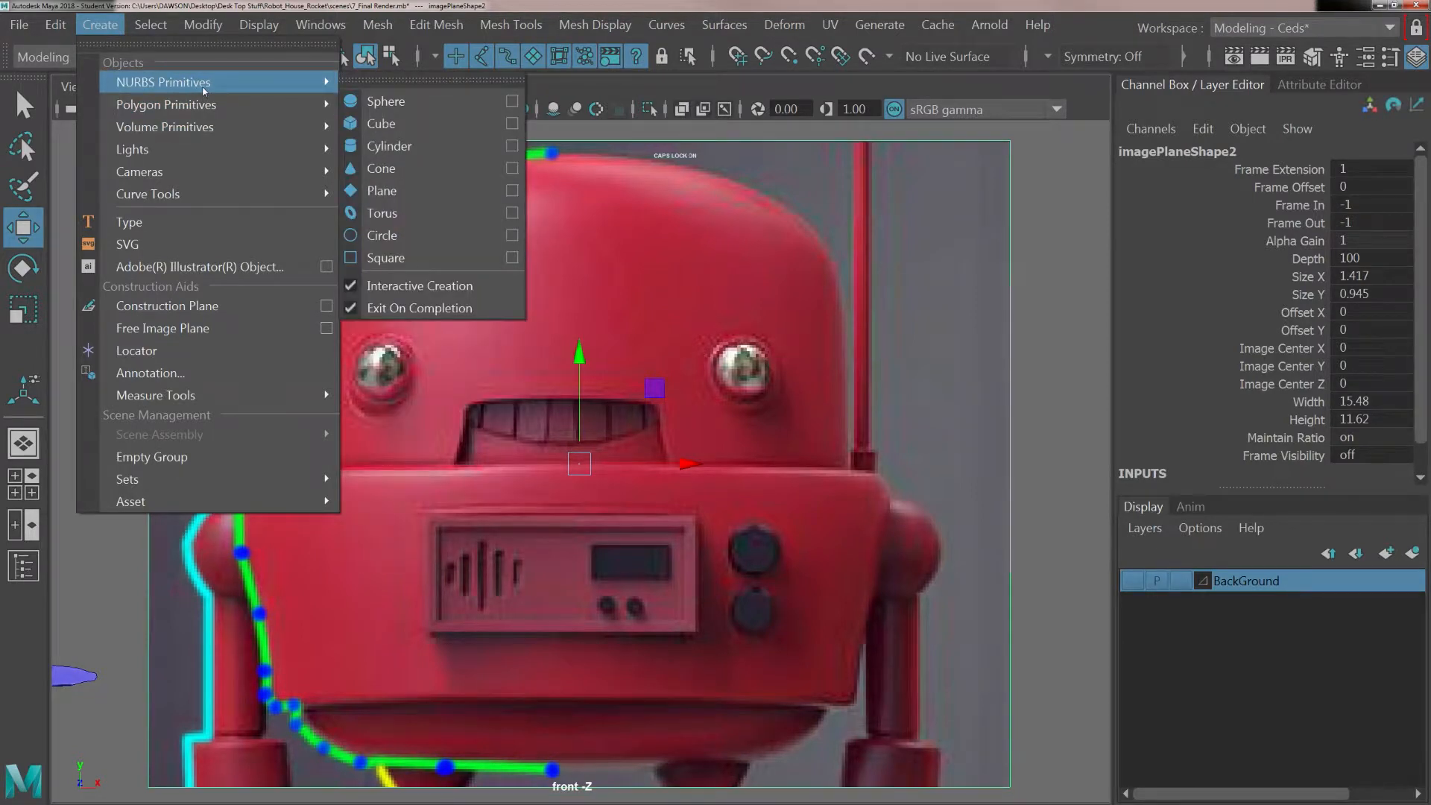
{"action": "mouse_move", "coordinate": [215, 192]}
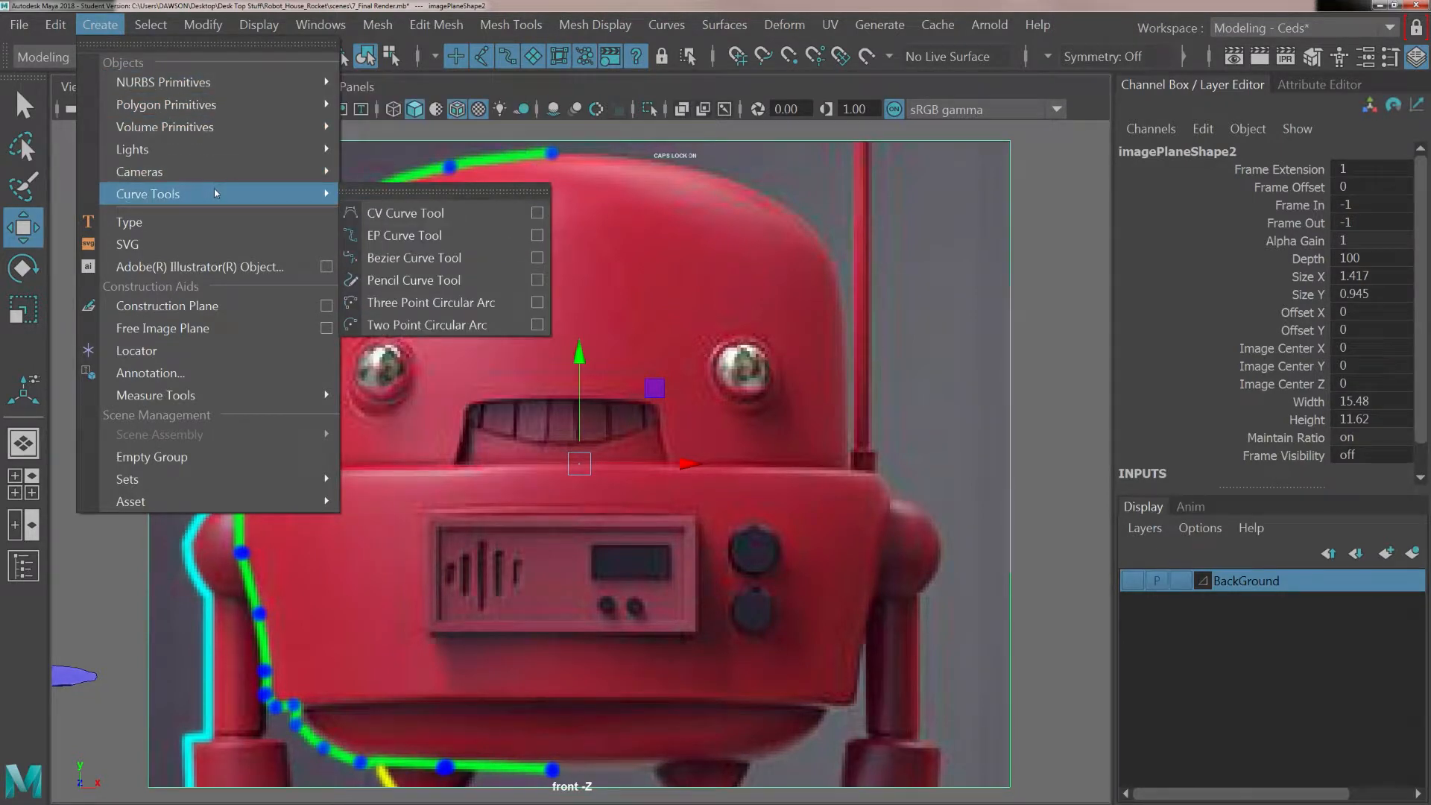
{"action": "left_click", "coordinate": [447, 235]}
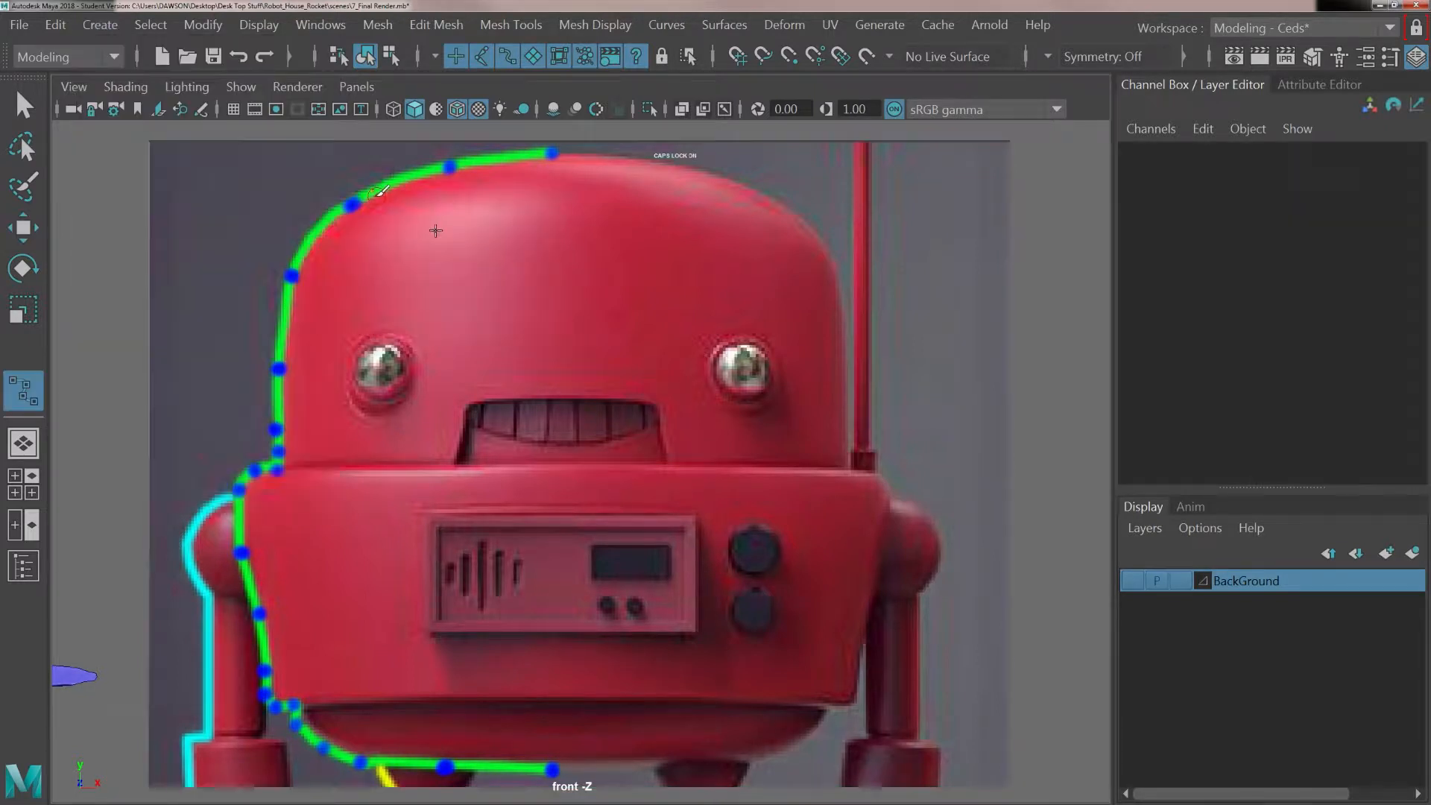
{"action": "left_click", "coordinate": [551, 151]}
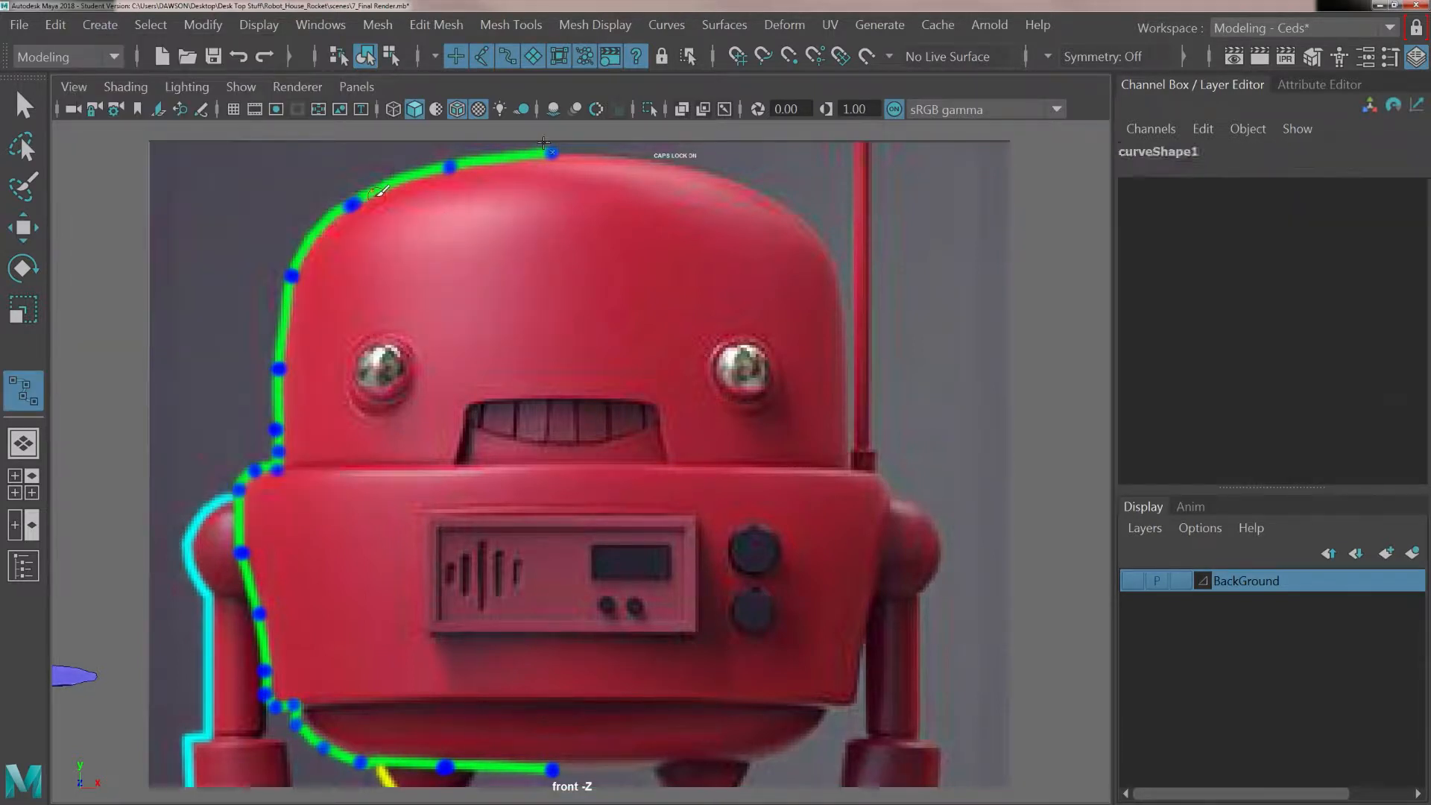
Step: Continue the EP curve over the head's rounded left side, placing points on the blue markers down to eye level
{"action": "scroll", "coordinate": [523, 175], "scroll_direction": "up", "scroll_amount": 5}
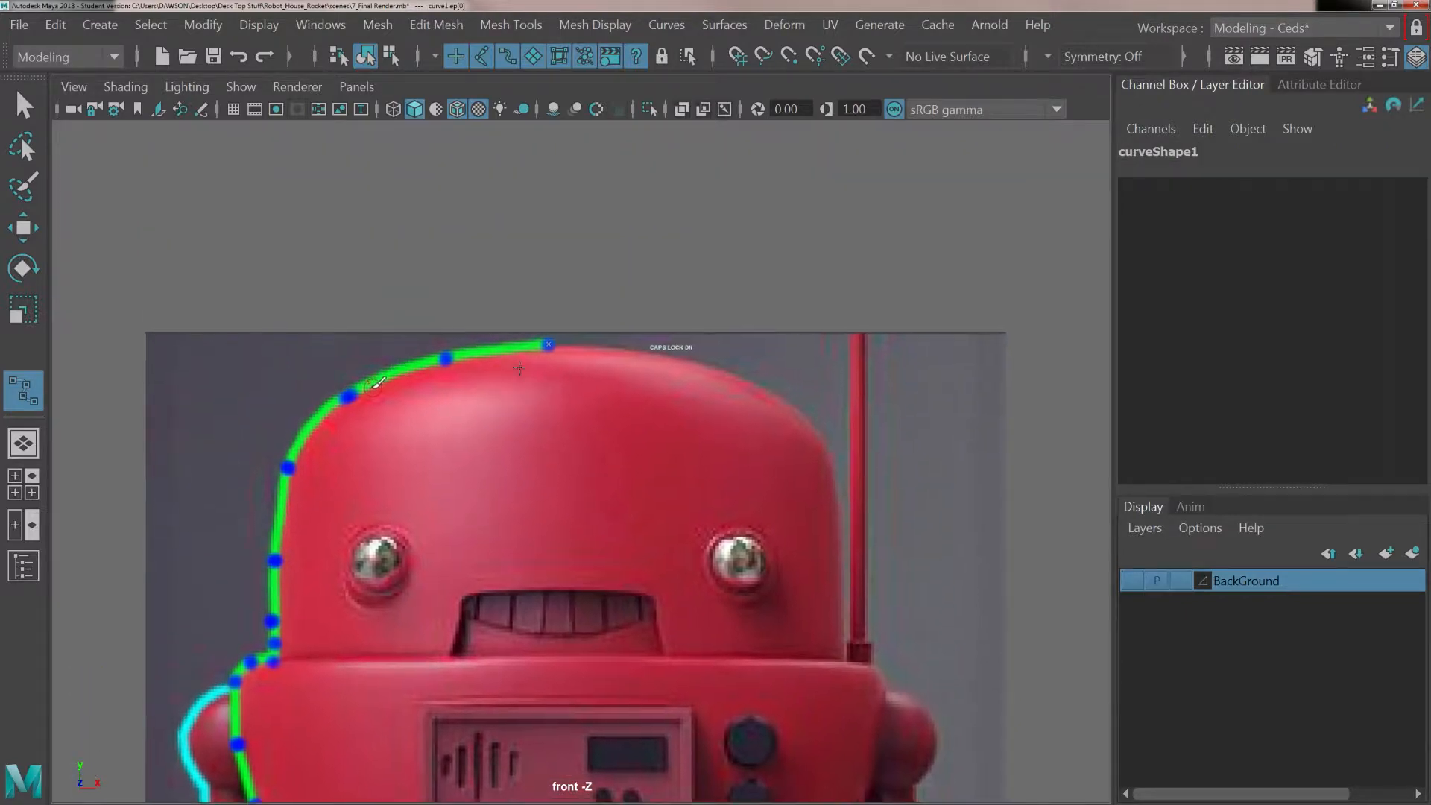
{"action": "scroll", "coordinate": [552, 351], "scroll_direction": "up", "scroll_amount": 5}
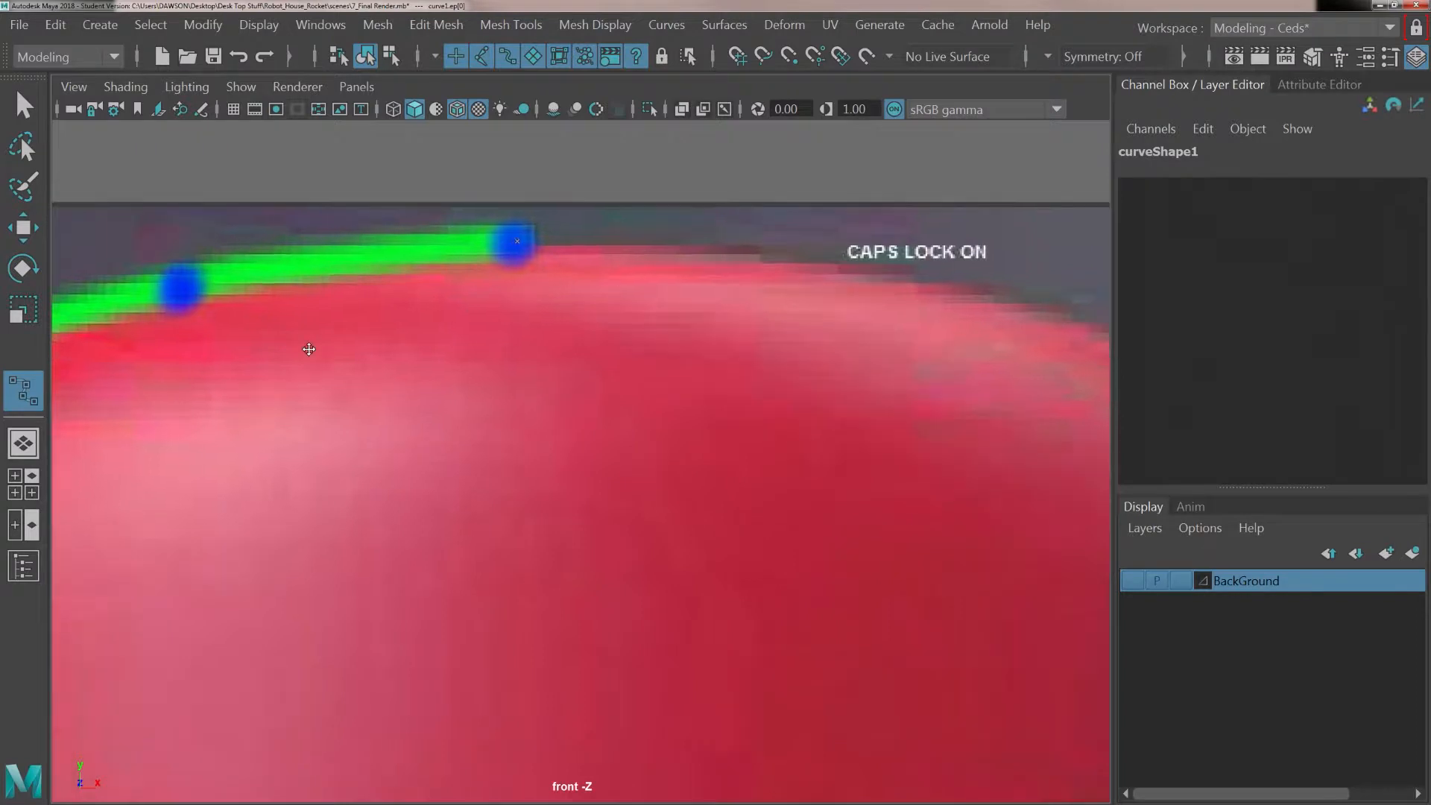
{"action": "middle_click_drag", "start_coordinate": [310, 345], "coordinate": [522, 363], "text": "alt"}
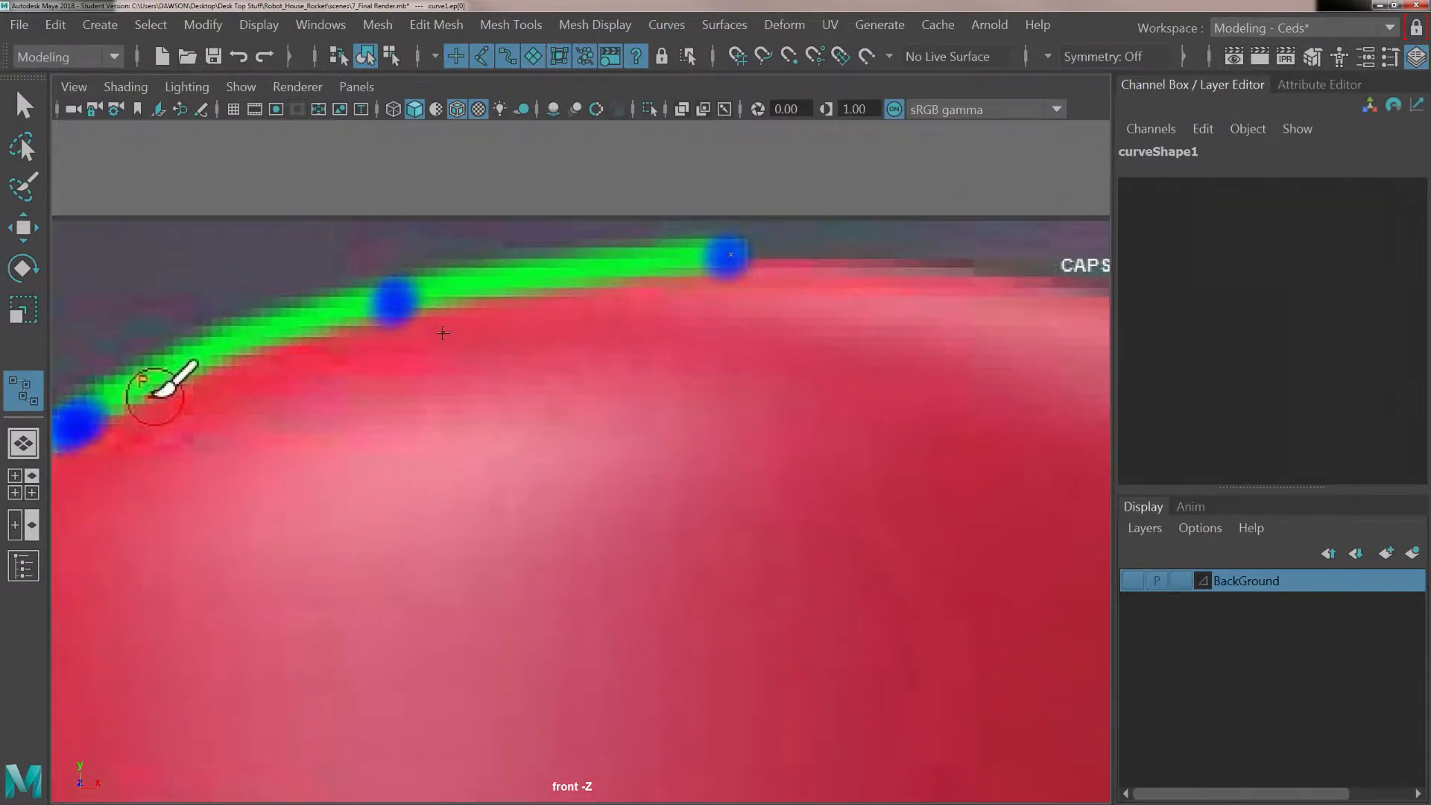
{"action": "left_click", "coordinate": [394, 298]}
{"action": "middle_click_drag", "start_coordinate": [277, 363], "coordinate": [646, 227], "text": "alt"}
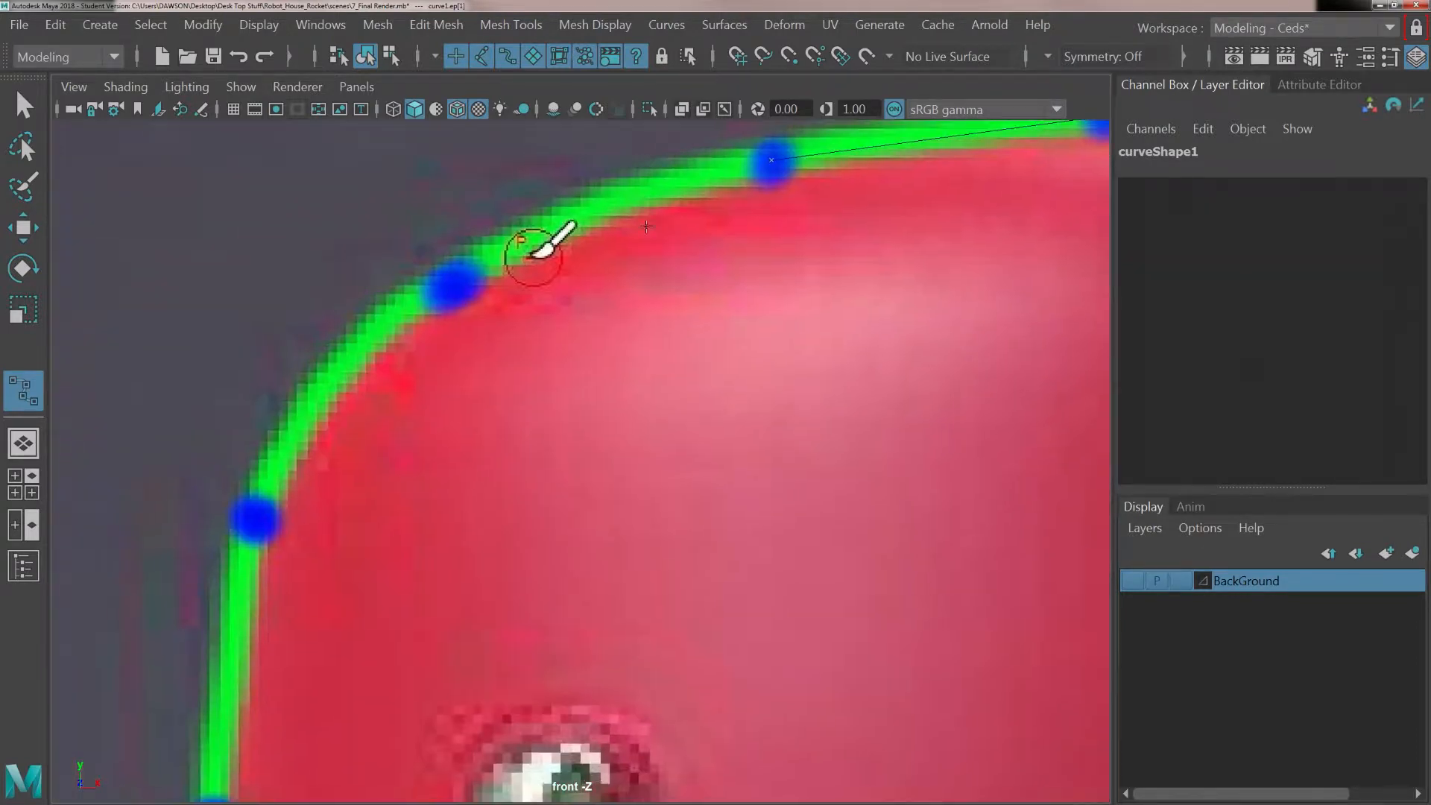
{"action": "left_click", "coordinate": [446, 275]}
{"action": "middle_click_drag", "start_coordinate": [425, 395], "coordinate": [622, 205], "text": "alt"}
{"action": "left_click", "coordinate": [447, 322]}
{"action": "middle_click_drag", "start_coordinate": [488, 444], "coordinate": [546, 188], "text": "alt"}
{"action": "left_click", "coordinate": [457, 363]}
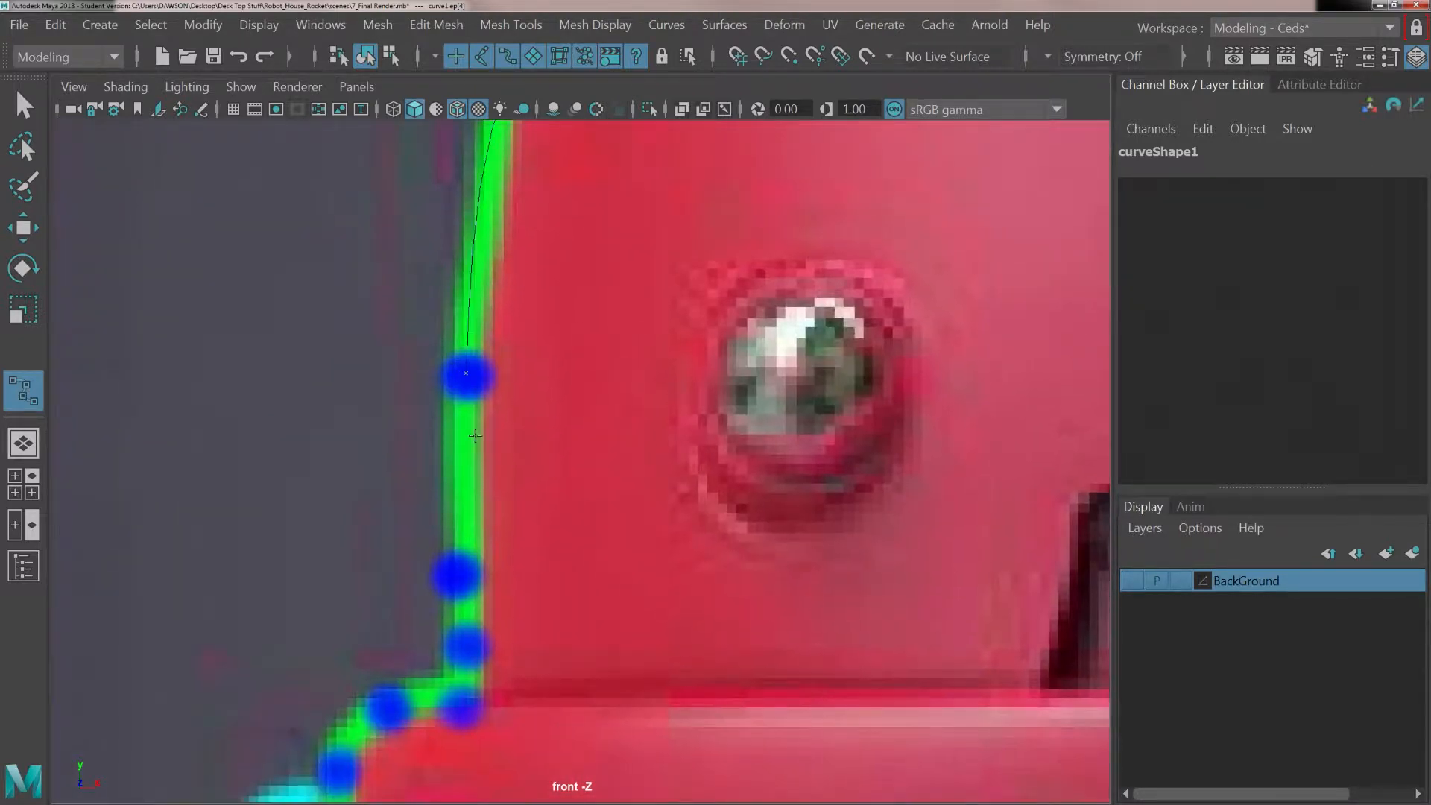
Step: Extend the EP curve down the lower head and around the step onto the torso's upper left corner, one point per blue marker
{"action": "middle_click_drag", "start_coordinate": [447, 559], "coordinate": [475, 363], "text": "alt"}
{"action": "left_click", "coordinate": [484, 377]}
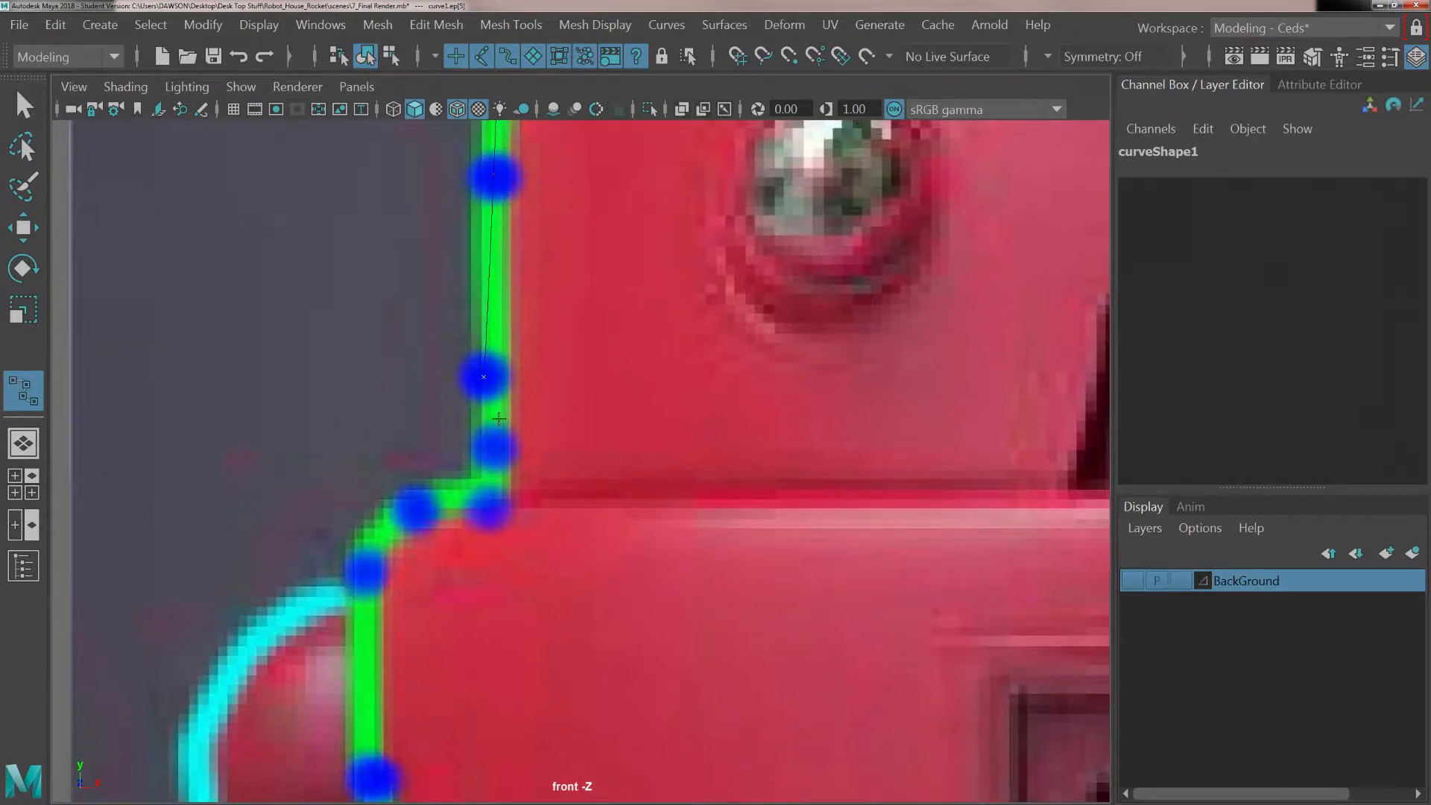
{"action": "left_click", "coordinate": [489, 446]}
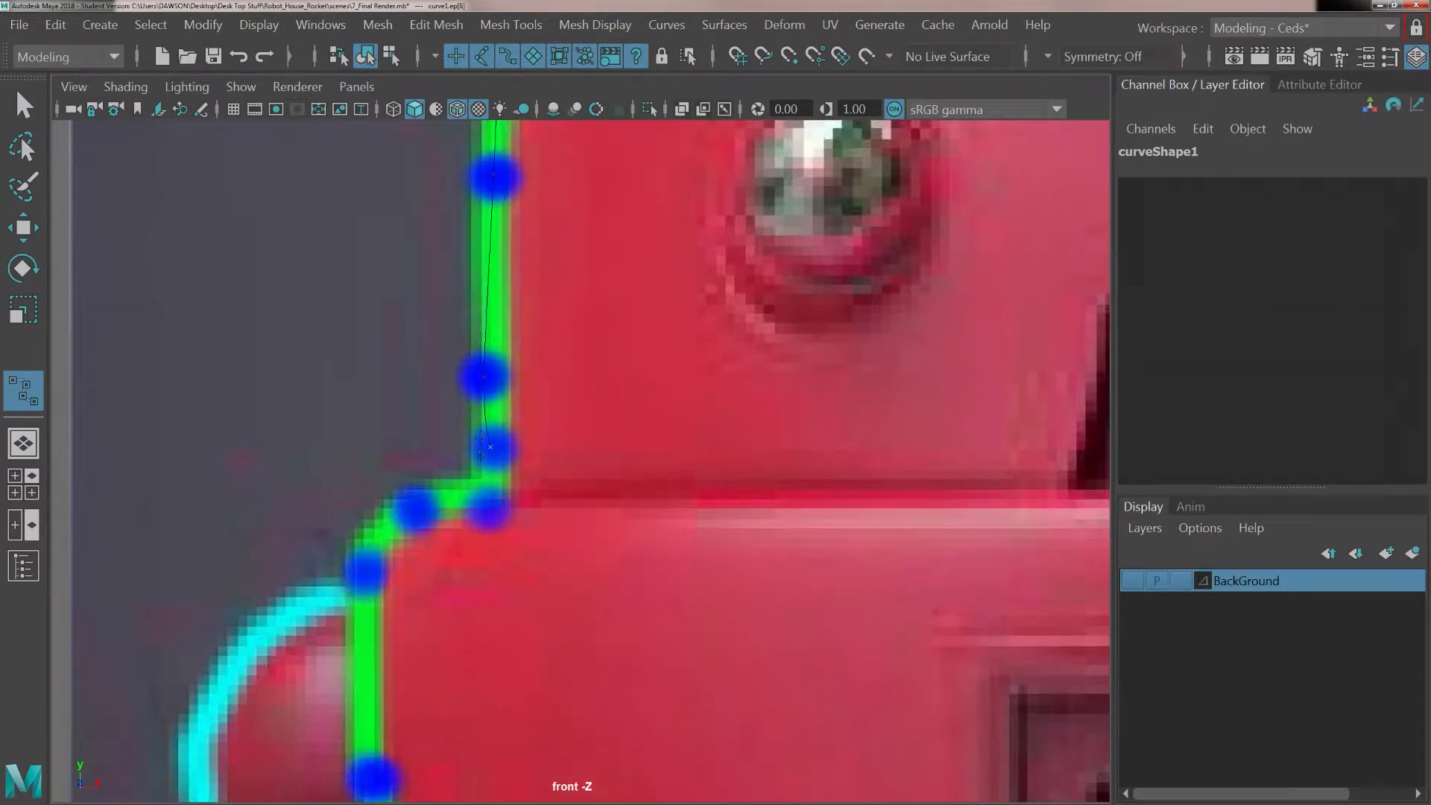
{"action": "left_click", "coordinate": [487, 499]}
{"action": "middle_click_drag", "start_coordinate": [439, 503], "coordinate": [483, 382], "text": "alt"}
{"action": "left_click", "coordinate": [434, 484]}
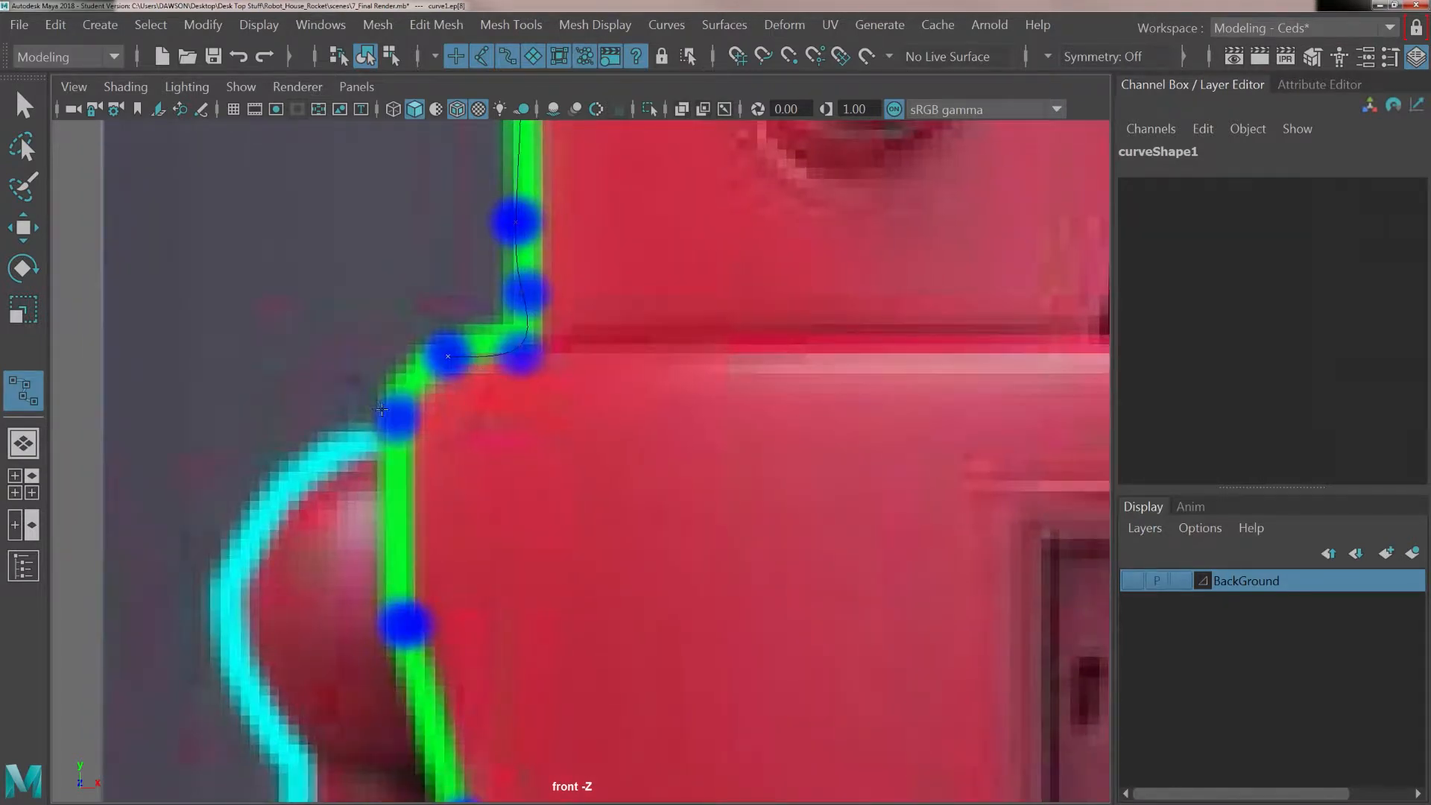
{"action": "left_click", "coordinate": [382, 409]}
Step: Extend the EP curve down the torso's left side, placing points on the three blue markers beside the arm
{"action": "middle_click_drag", "start_coordinate": [399, 601], "coordinate": [408, 482], "text": "alt"}
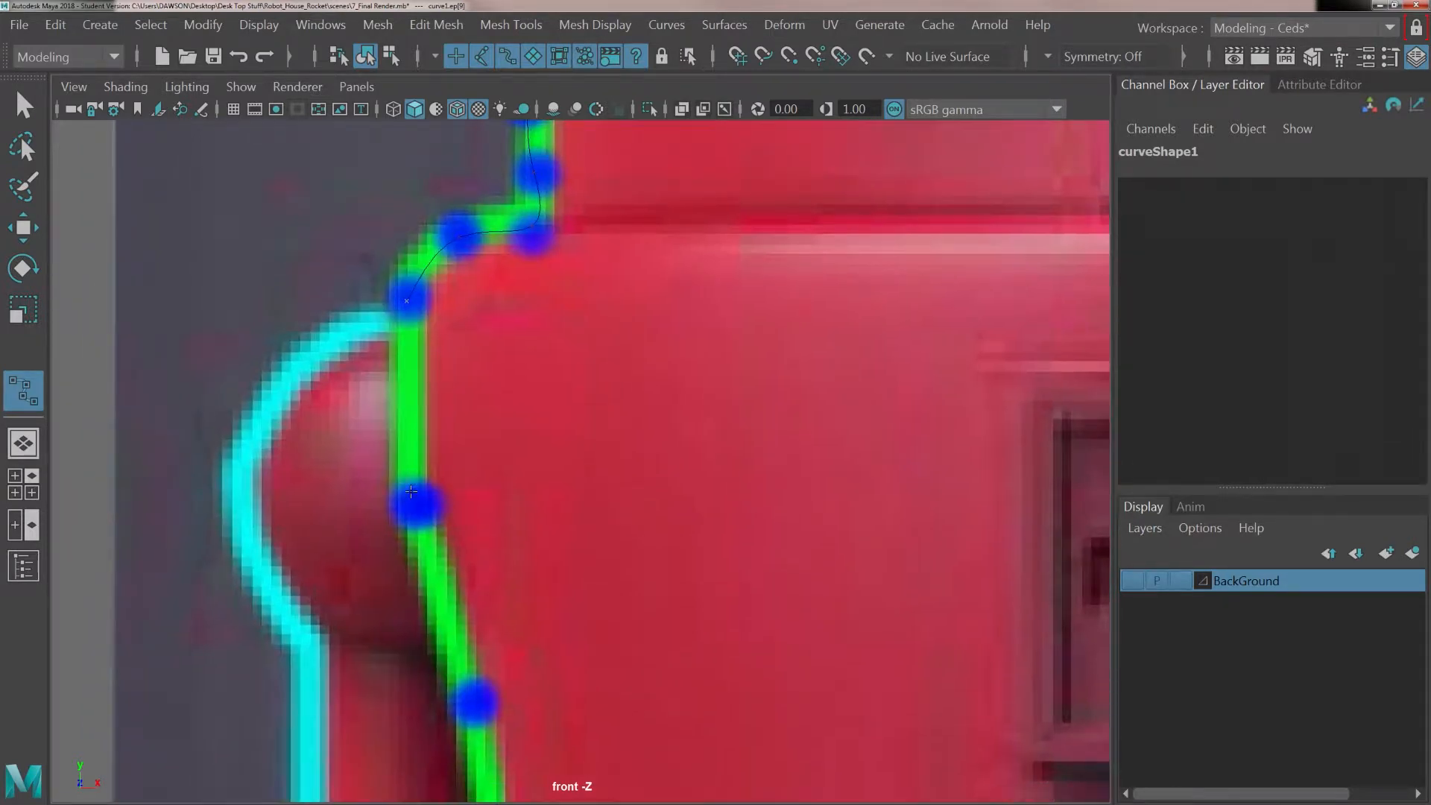
{"action": "left_click", "coordinate": [412, 500]}
{"action": "middle_click_drag", "start_coordinate": [439, 688], "coordinate": [471, 385], "text": "alt"}
{"action": "left_click", "coordinate": [460, 505]}
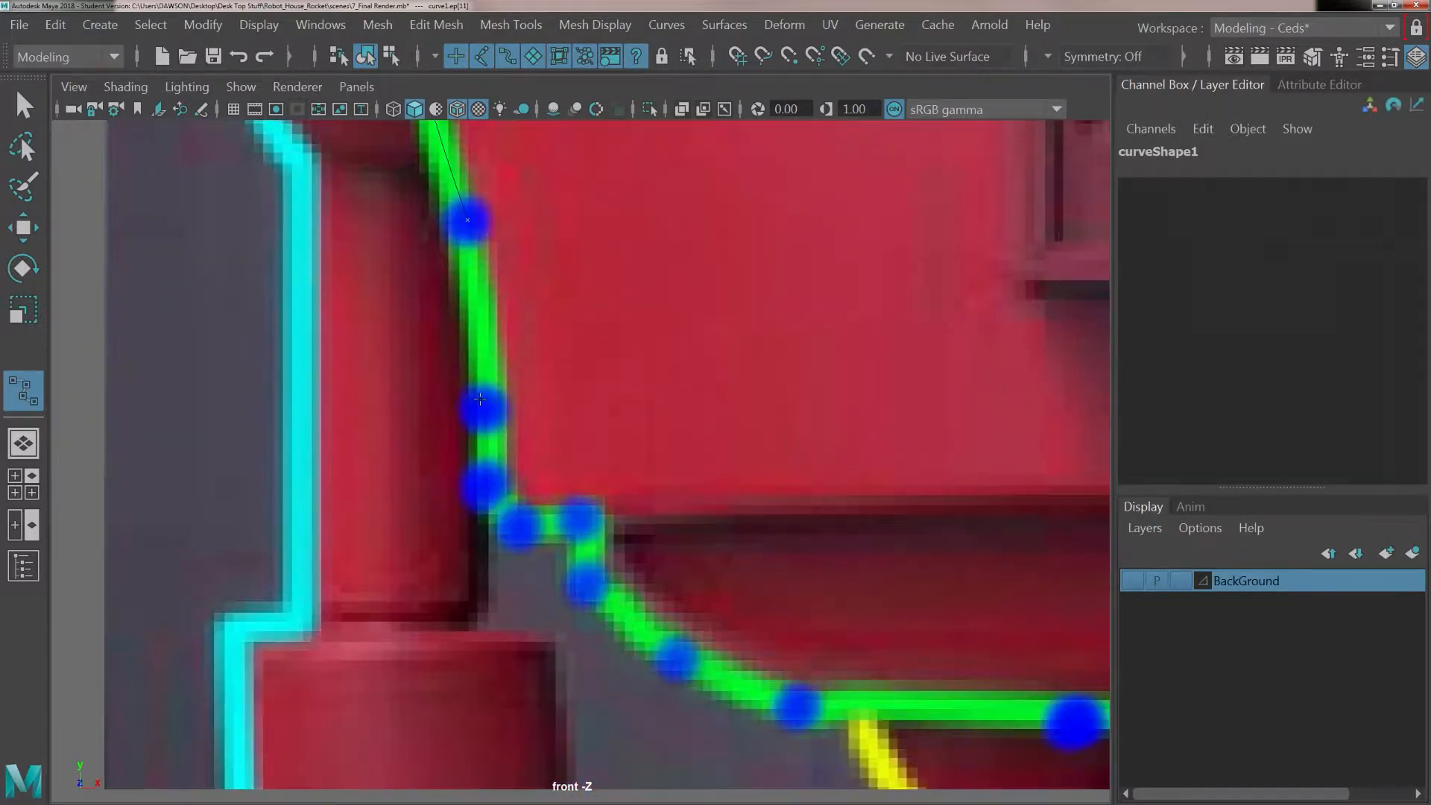
{"action": "left_click", "coordinate": [484, 405]}
Step: Trace the small ledge at the torso's lower left corner and the start of the rounded underside with curve points on the blue markers
{"action": "left_click", "coordinate": [515, 523]}
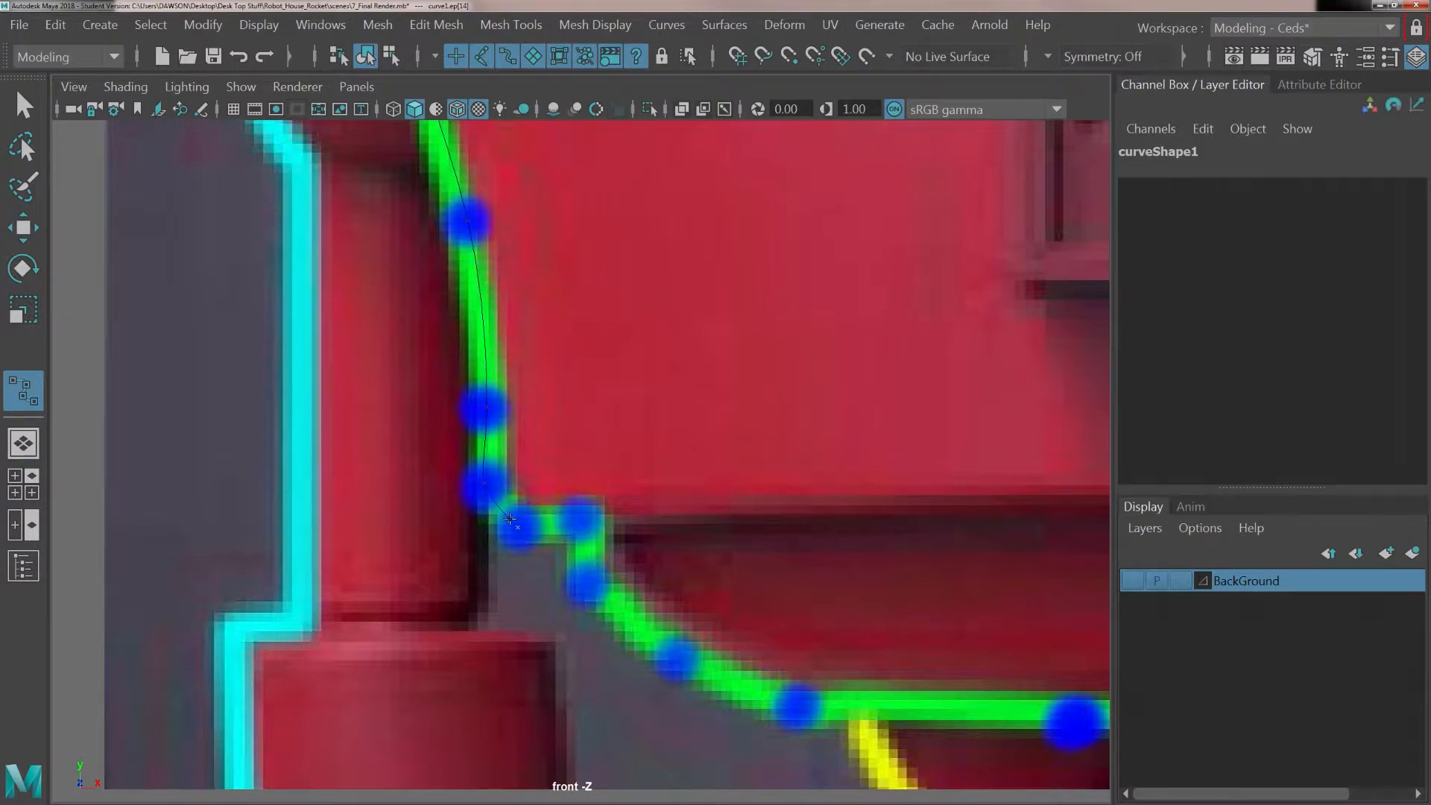
{"action": "left_click", "coordinate": [578, 519]}
{"action": "middle_click_drag", "start_coordinate": [578, 518], "coordinate": [561, 447], "text": "alt"}
{"action": "left_click", "coordinate": [550, 439]}
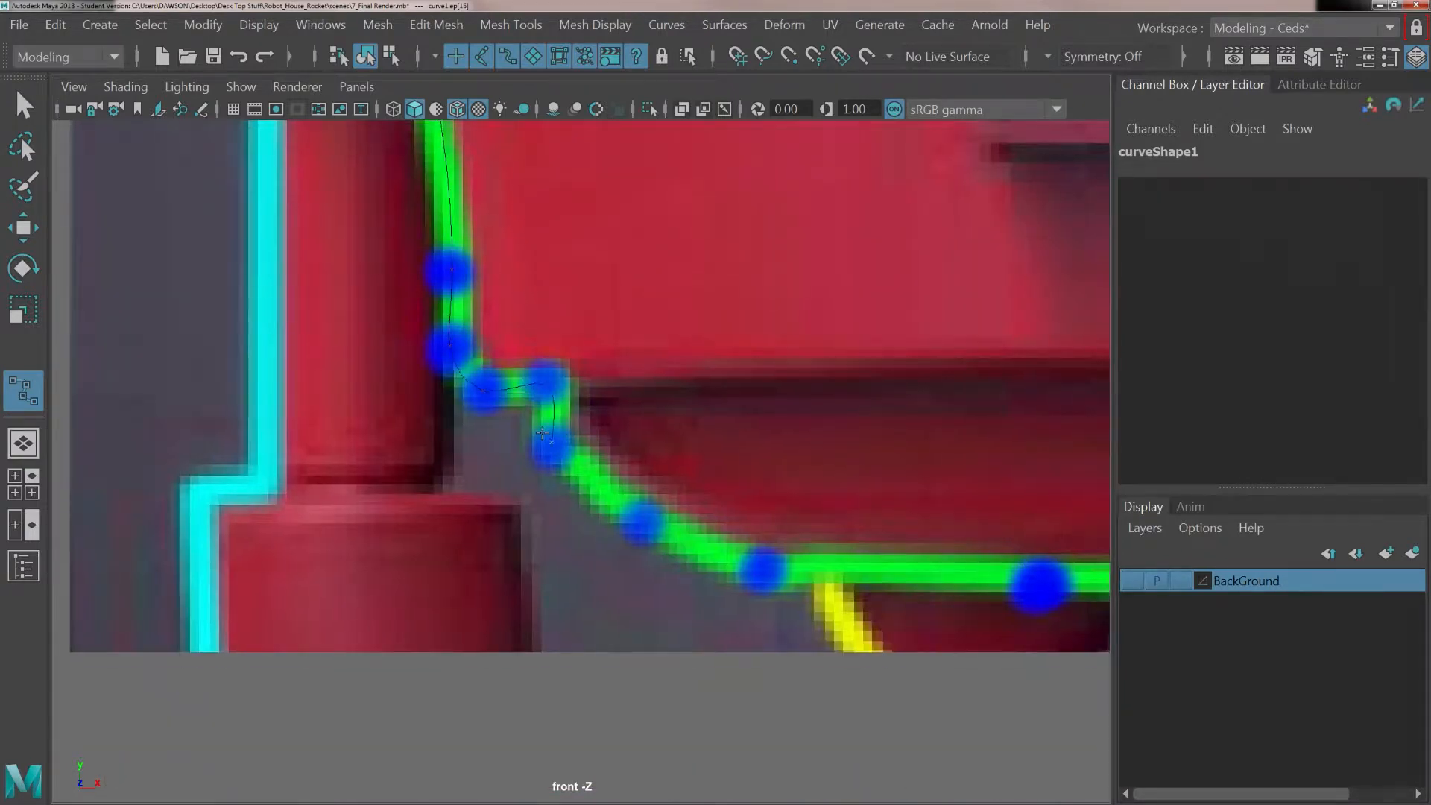
{"action": "left_click", "coordinate": [631, 514]}
Step: Trace the robot's bottom edge to the last blue marker at the centre and finish the EP curve
{"action": "middle_click_drag", "start_coordinate": [711, 533], "coordinate": [498, 508], "text": "alt"}
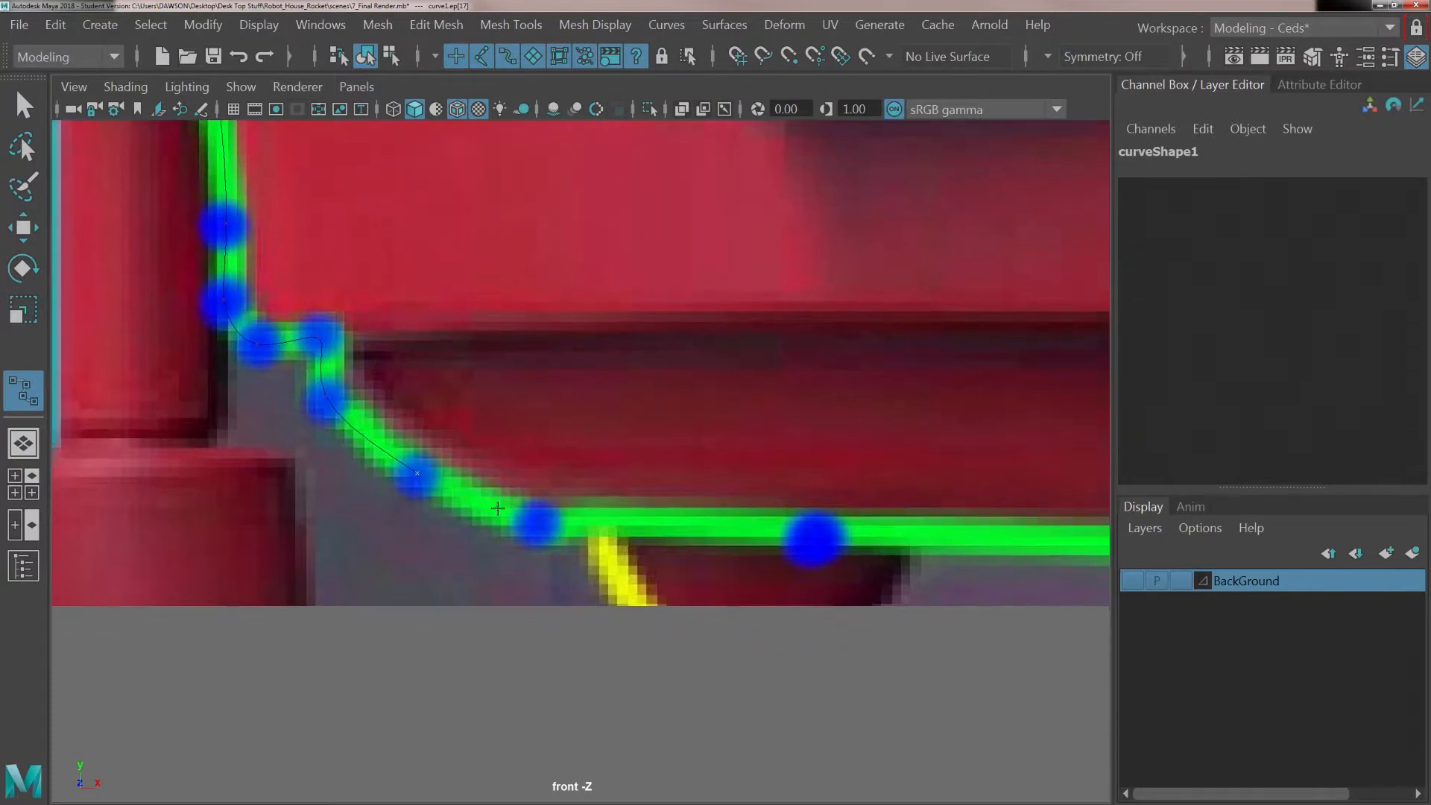
{"action": "left_click", "coordinate": [536, 522]}
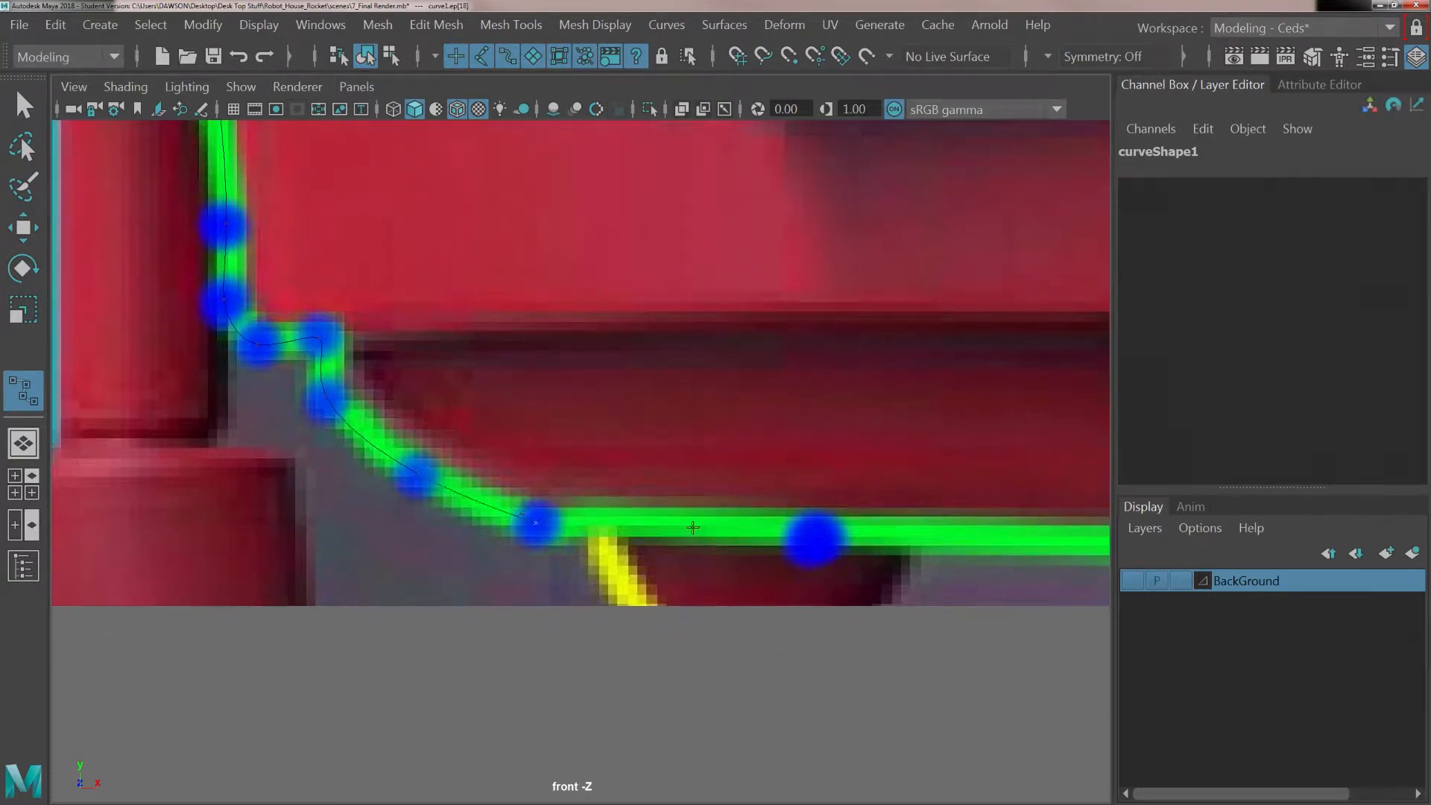
{"action": "left_click", "coordinate": [800, 536]}
{"action": "middle_click_drag", "start_coordinate": [800, 536], "coordinate": [207, 473], "text": "alt"}
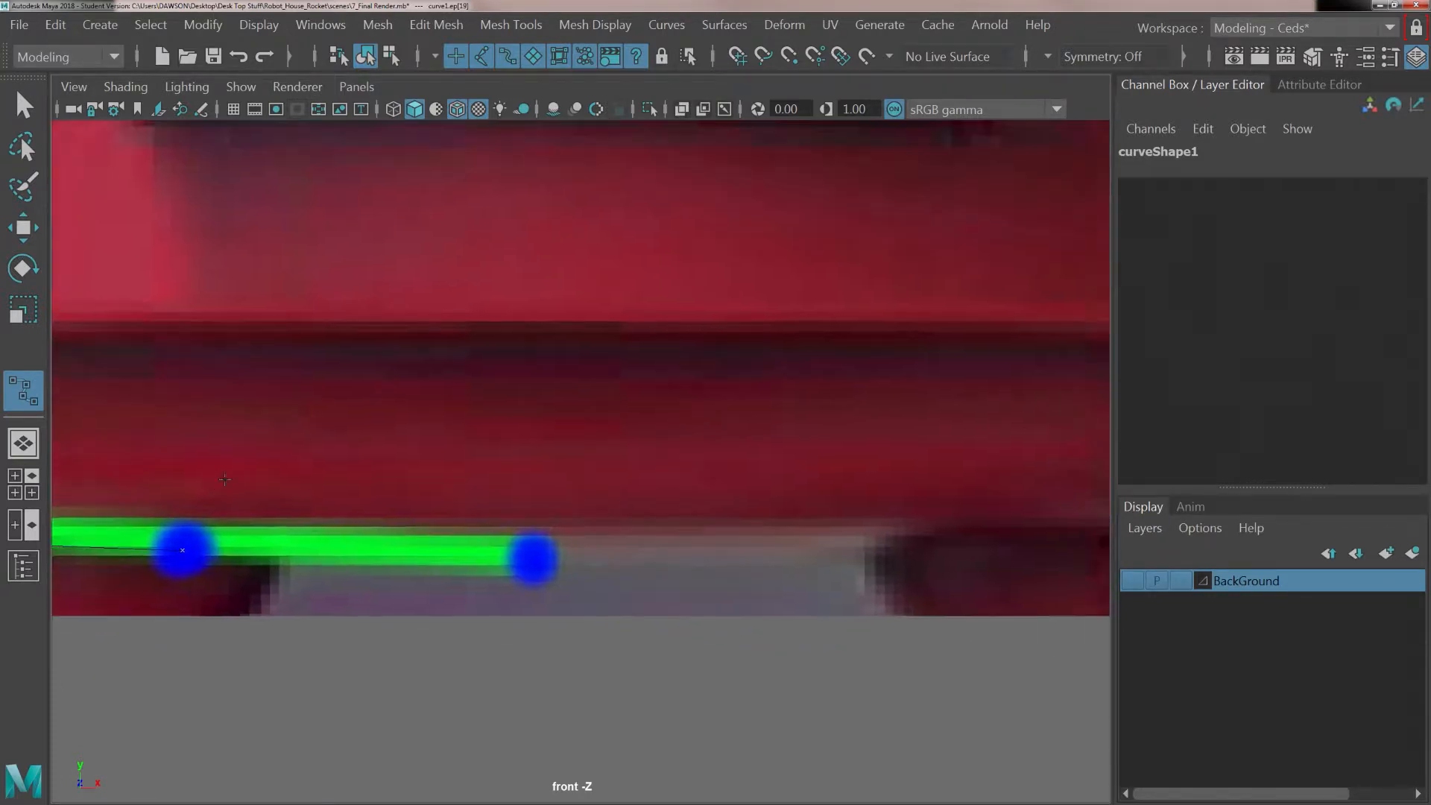
{"action": "left_click", "coordinate": [527, 550]}
{"action": "scroll", "coordinate": [553, 394], "scroll_direction": "down", "scroll_amount": 5}
{"action": "scroll", "coordinate": [569, 495], "scroll_direction": "up", "scroll_amount": 2}
{"action": "scroll", "coordinate": [574, 515], "scroll_direction": "down", "scroll_amount": 2}
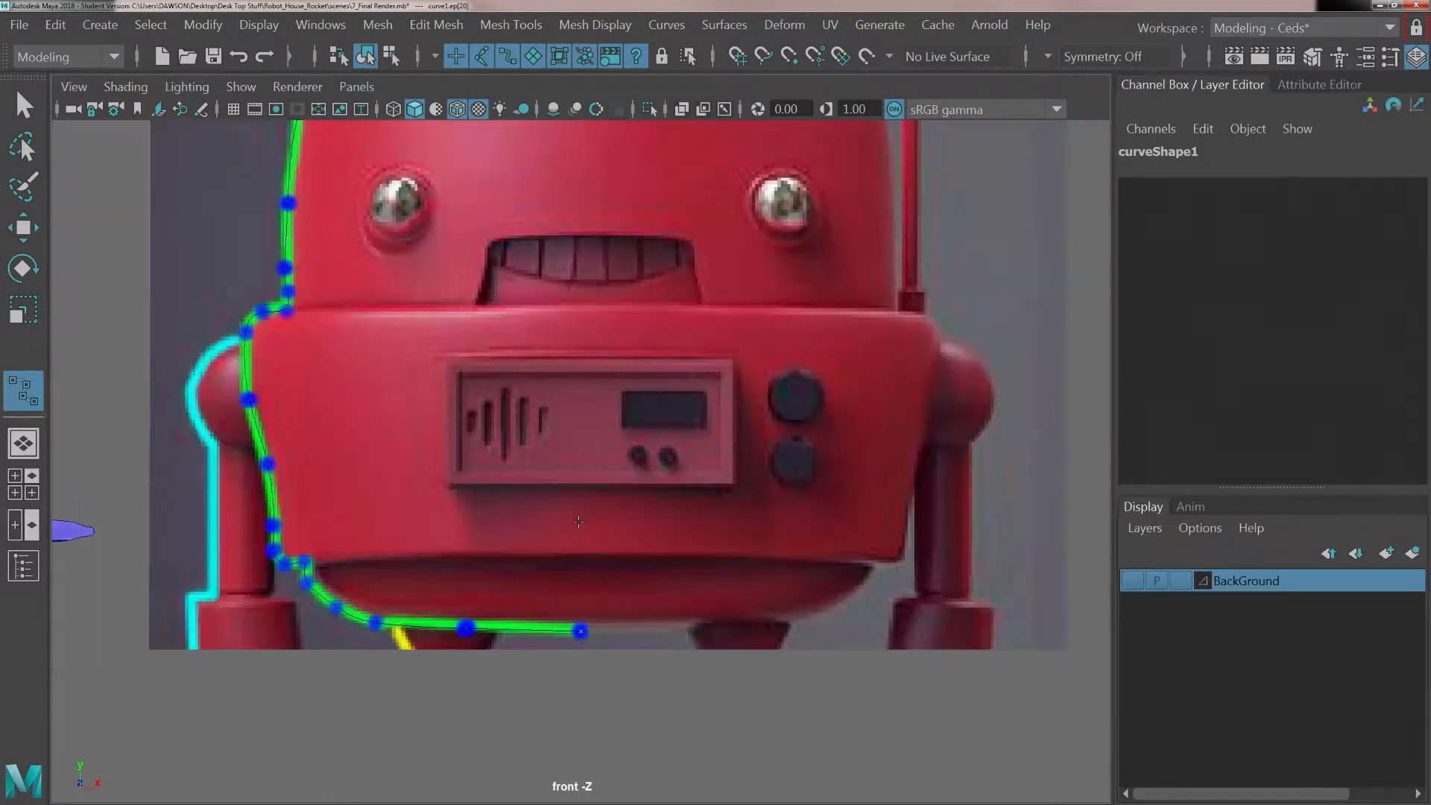
{"action": "scroll", "coordinate": [501, 338], "scroll_direction": "down", "scroll_amount": 3}
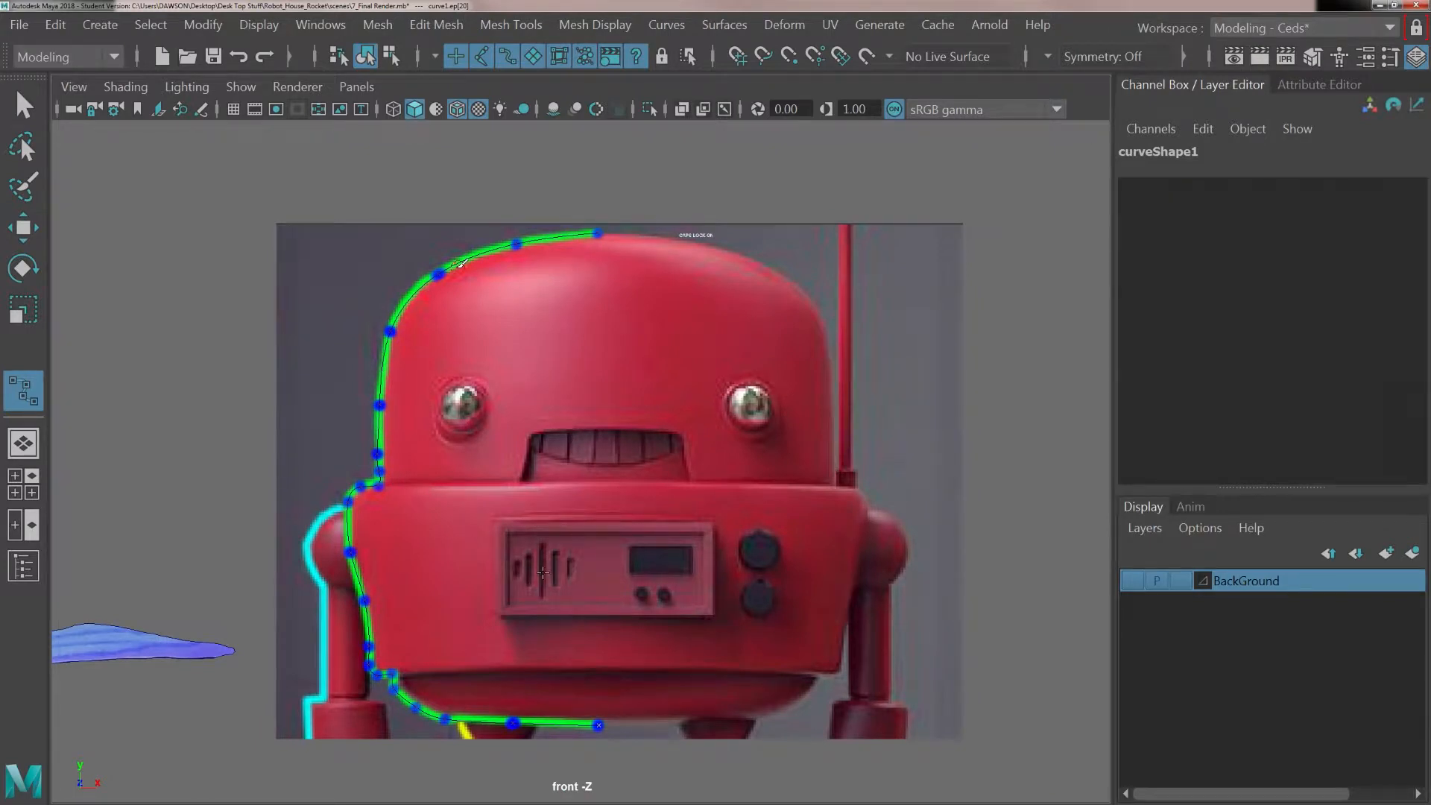
{"action": "key", "text": "w"}
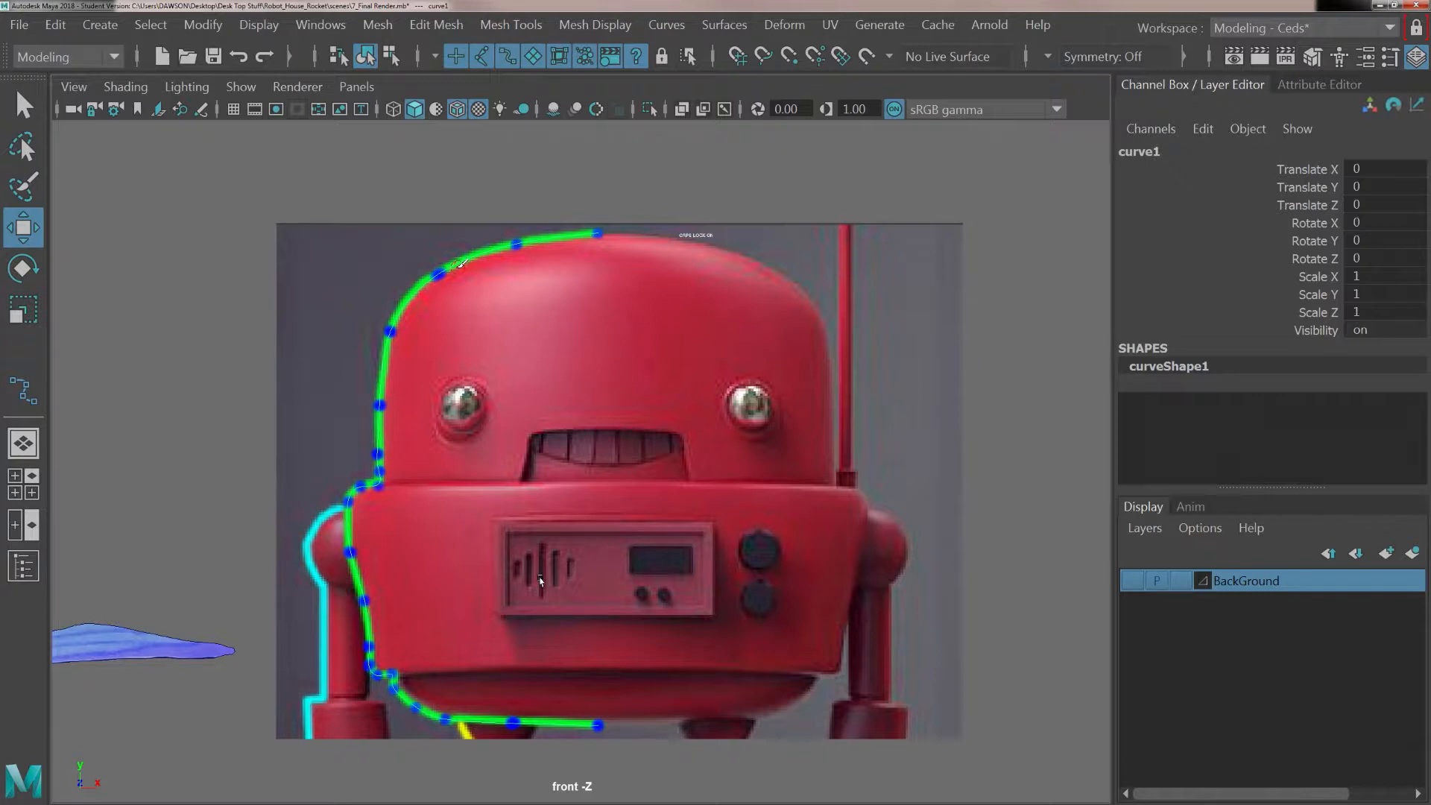
Step: Create a new display layer from the robot image plane
{"action": "scroll", "coordinate": [541, 567], "scroll_direction": "up", "scroll_amount": 1}
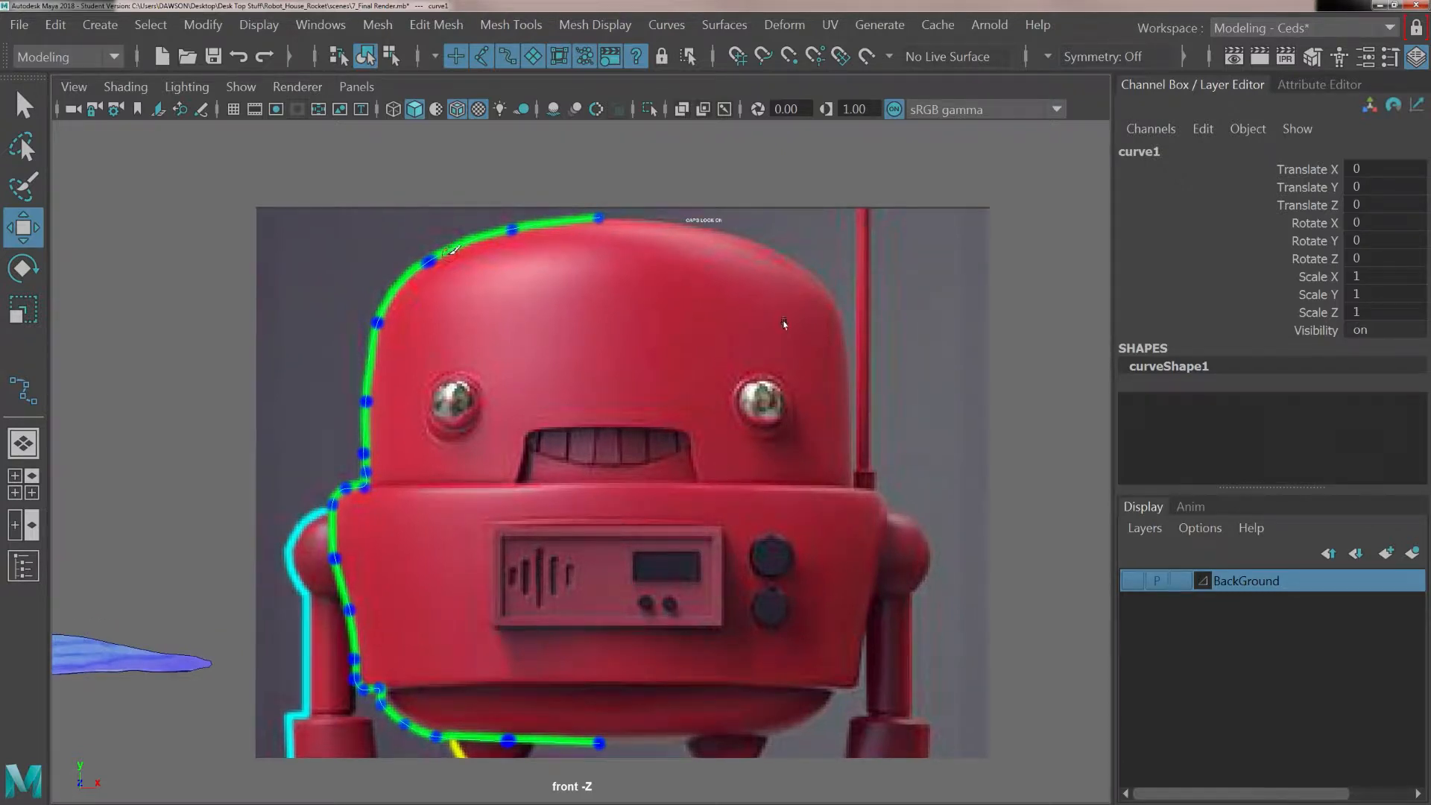
{"action": "left_click", "coordinate": [638, 364]}
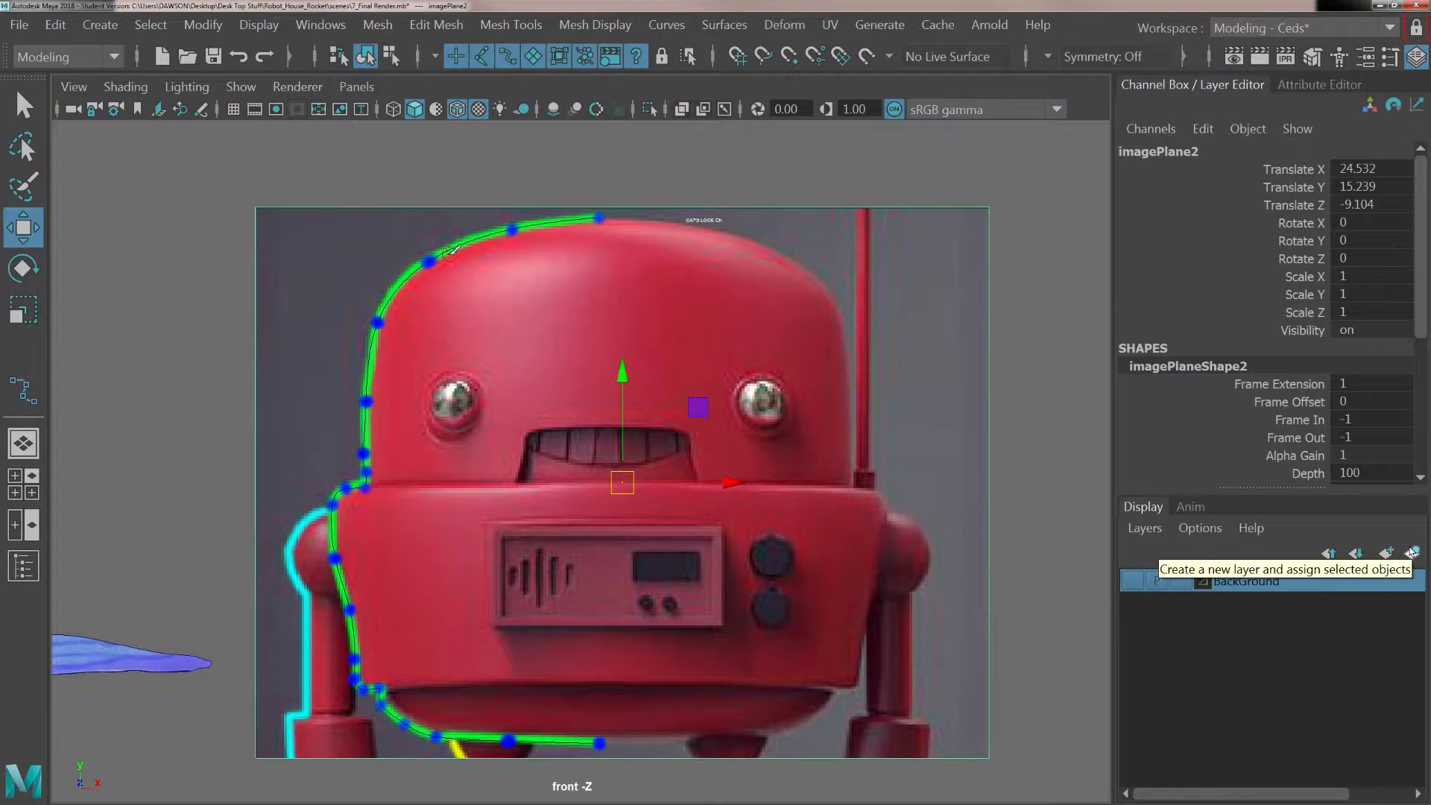
{"action": "left_click", "coordinate": [1143, 529]}
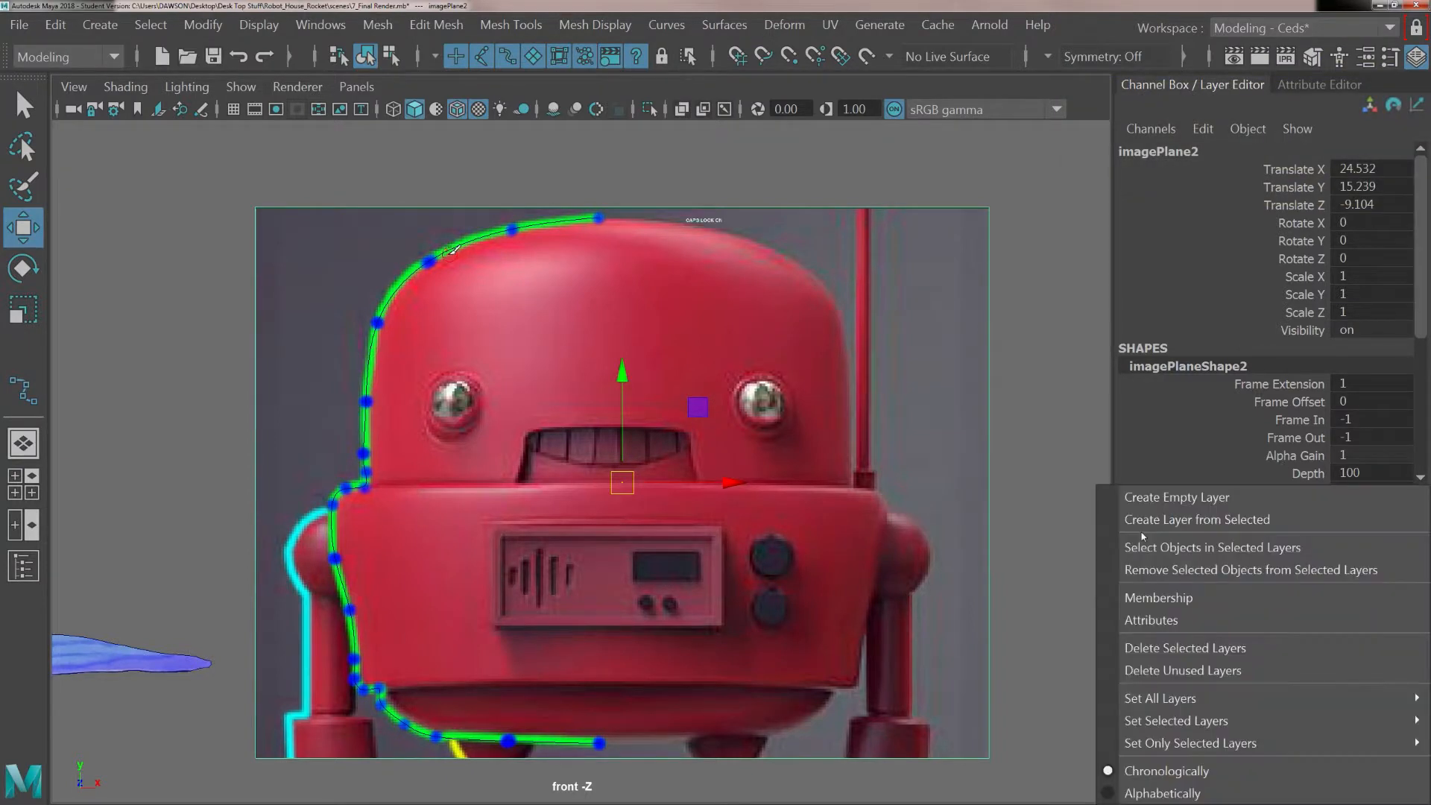
{"action": "left_click", "coordinate": [1212, 525]}
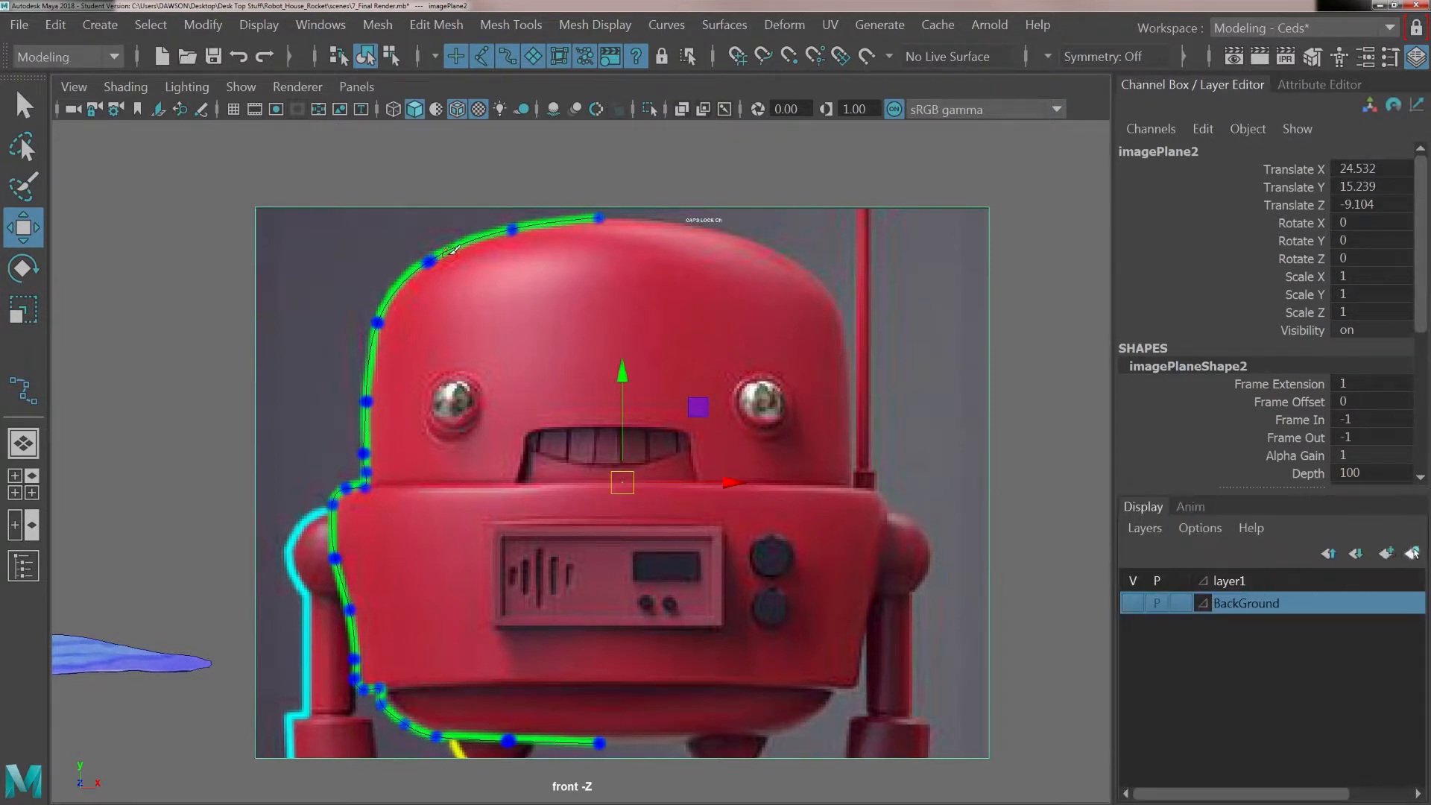
Step: Rename the new display layer RobotBG
{"action": "double_click", "coordinate": [1224, 580]}
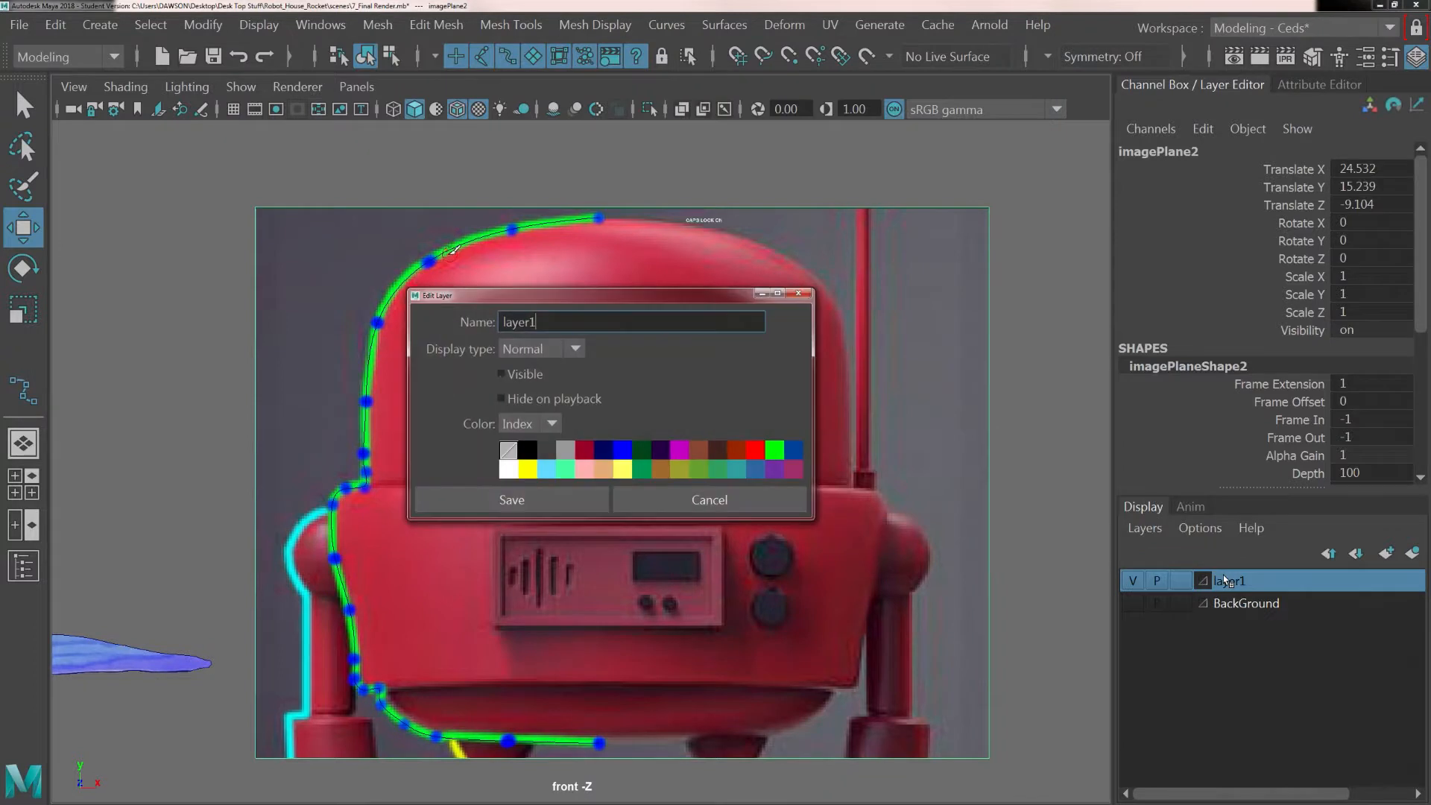
{"action": "left_click_drag", "start_coordinate": [554, 329], "coordinate": [458, 336]}
{"action": "type", "text": "Robot BG"}
{"action": "left_click", "coordinate": [492, 493]}
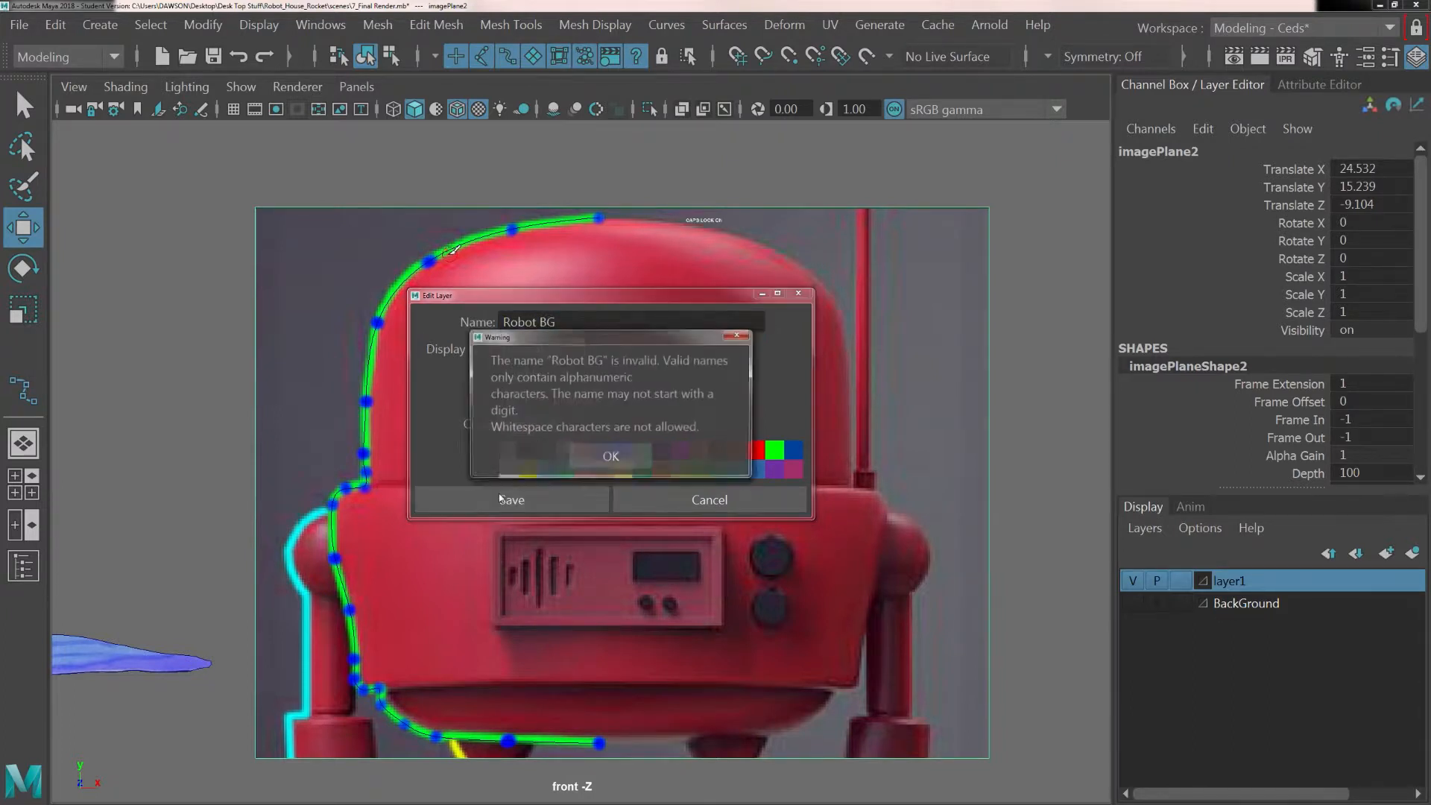
{"action": "left_click", "coordinate": [591, 455]}
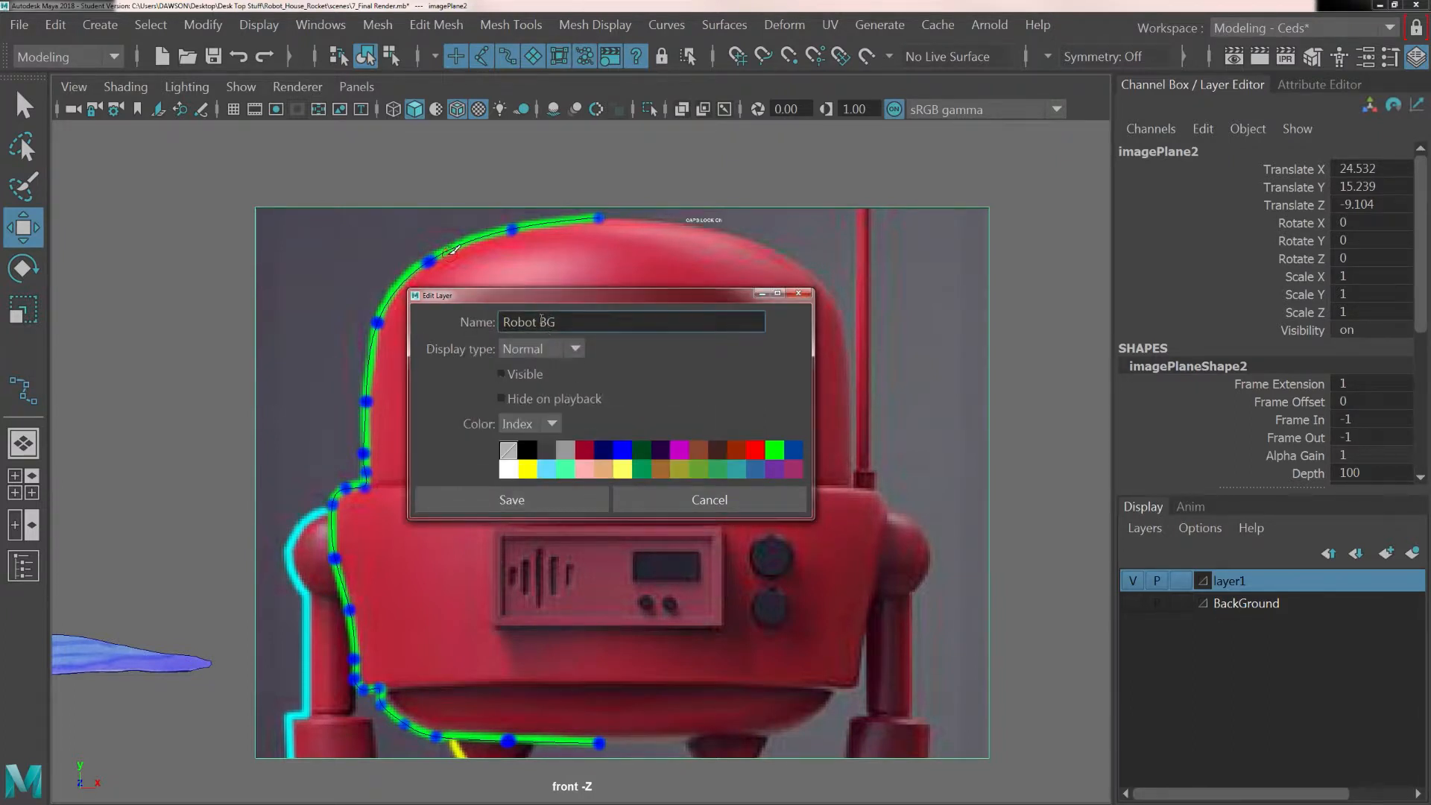
{"action": "key", "text": "BackSpace"}
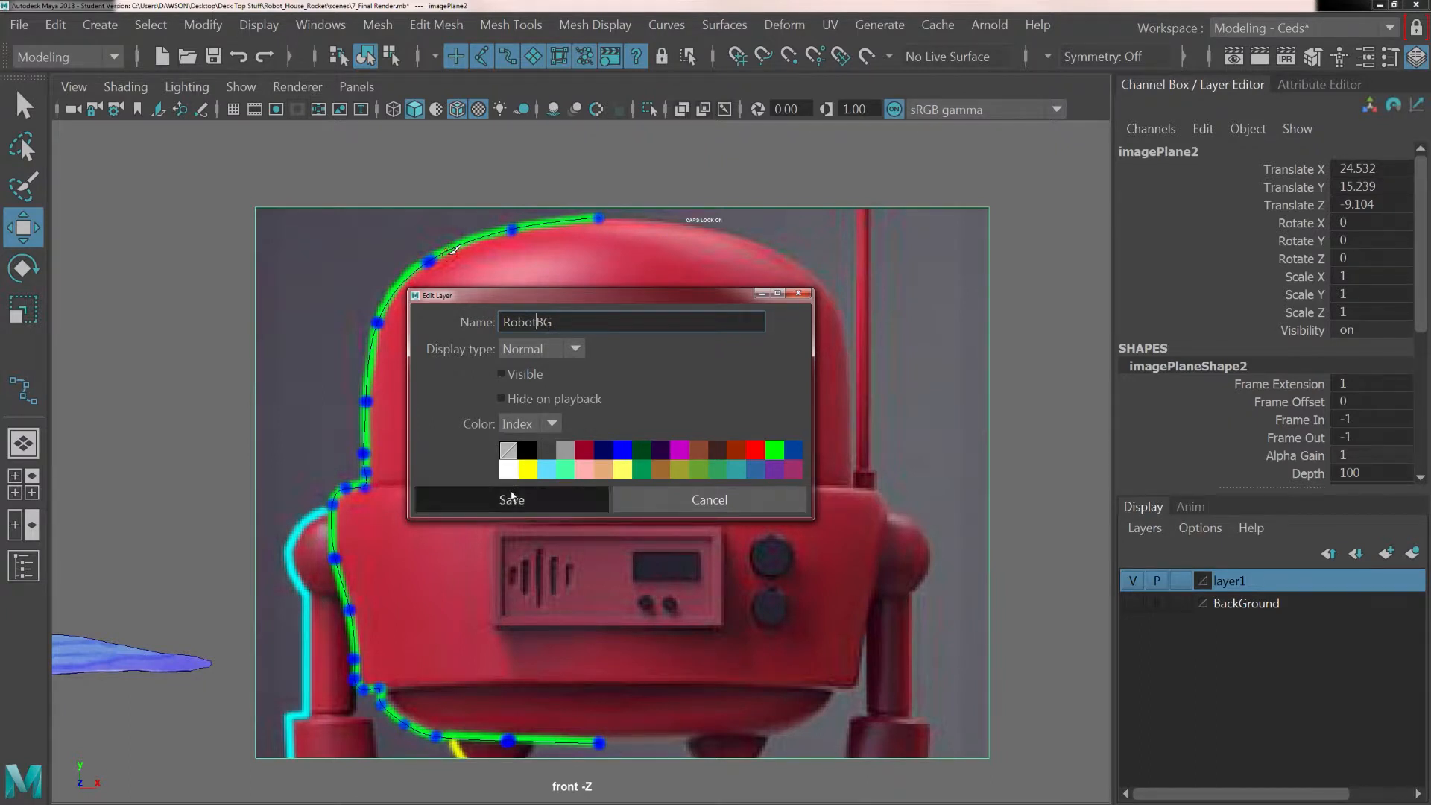
{"action": "left_click", "coordinate": [507, 495]}
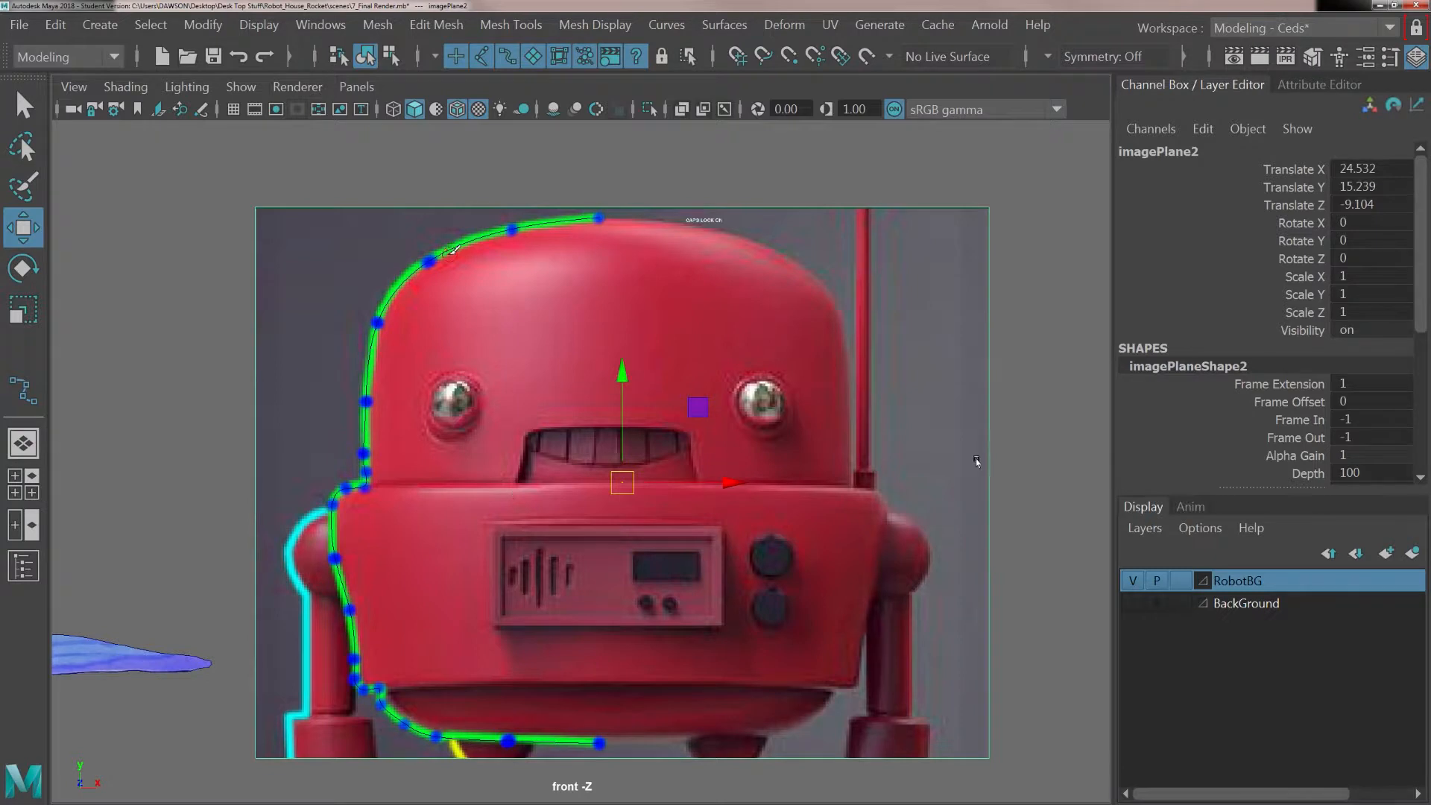
Step: Hide the RobotBG layer and select the traced body curve
{"action": "left_click", "coordinate": [1130, 582]}
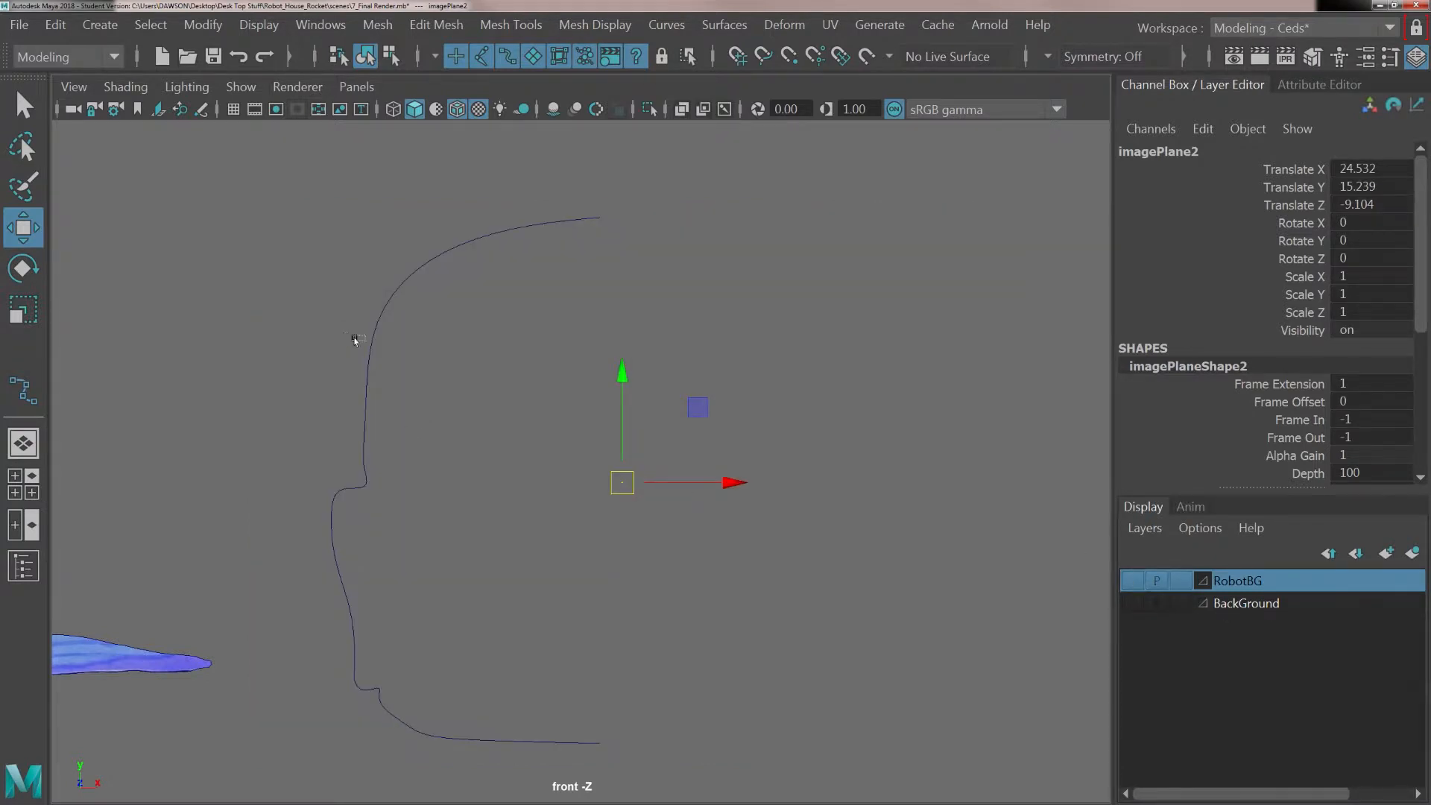
{"action": "left_click", "coordinate": [386, 370]}
{"action": "middle_click_drag", "start_coordinate": [348, 390], "coordinate": [454, 353], "text": "alt"}
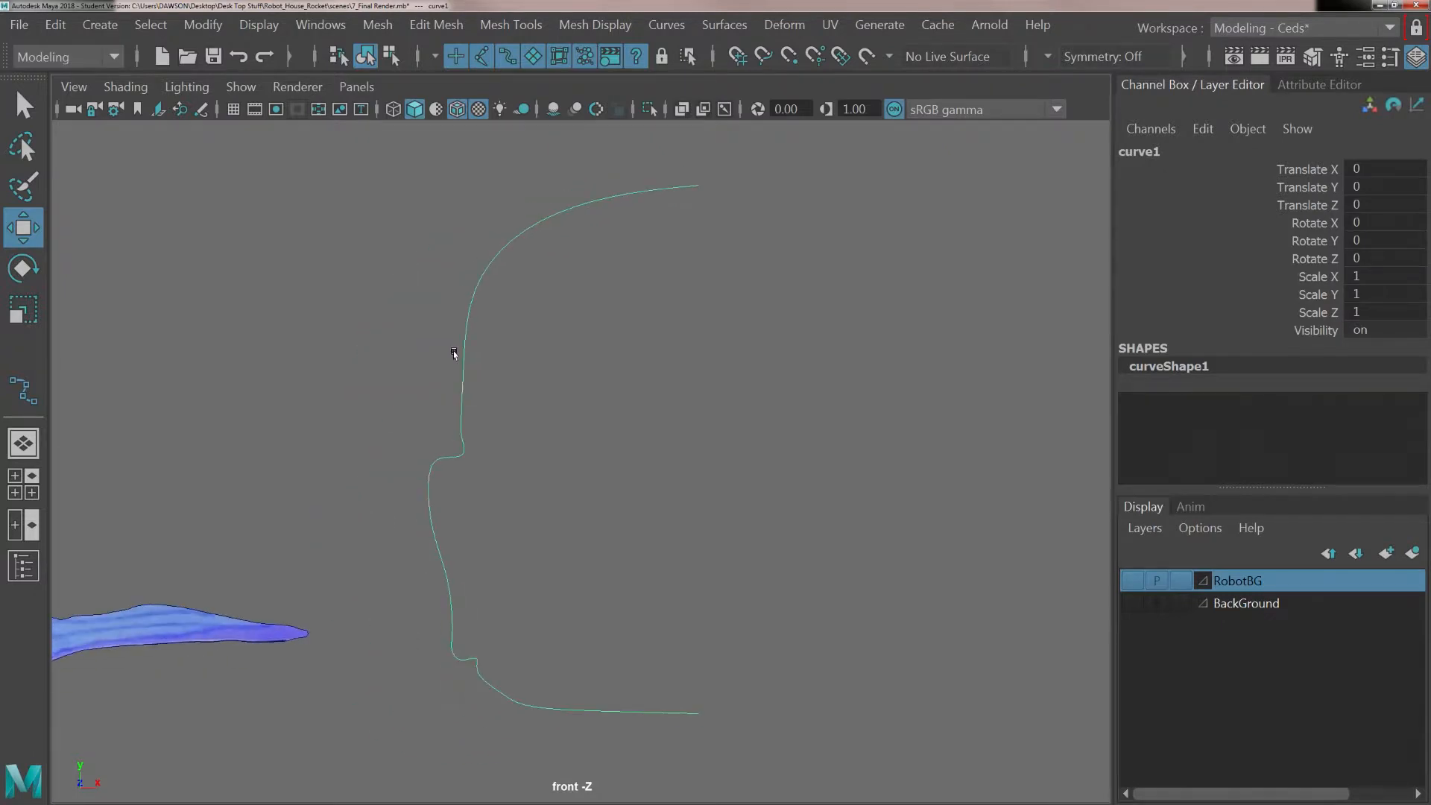
{"action": "scroll", "coordinate": [454, 354], "scroll_direction": "up", "scroll_amount": 1}
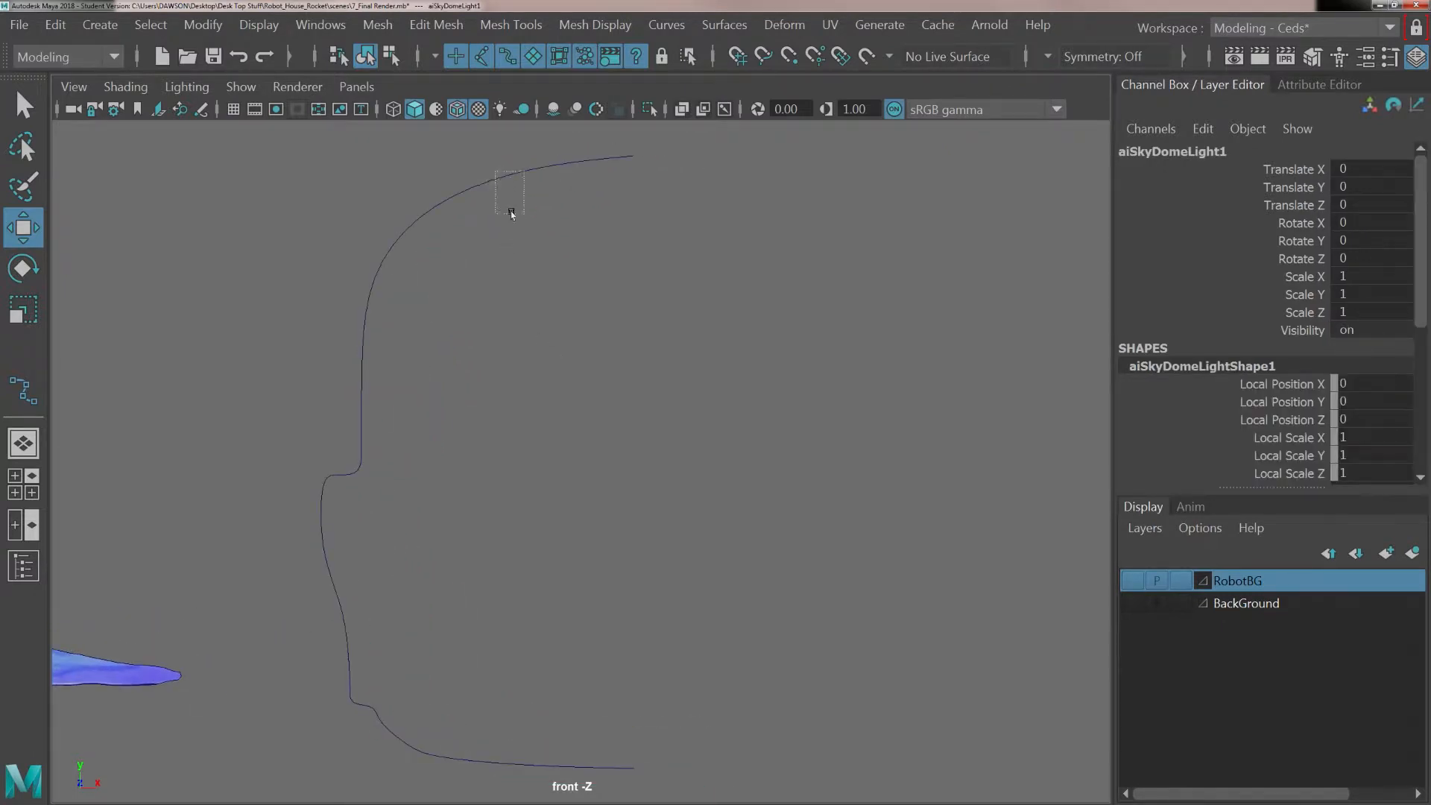
{"action": "left_click_drag", "start_coordinate": [511, 212], "coordinate": [513, 215]}
{"action": "middle_click_drag", "start_coordinate": [655, 492], "coordinate": [603, 459], "text": "alt"}
{"action": "middle_click_drag", "start_coordinate": [597, 344], "coordinate": [580, 374], "text": "alt"}
{"action": "scroll", "coordinate": [580, 374], "scroll_direction": "down", "scroll_amount": 2}
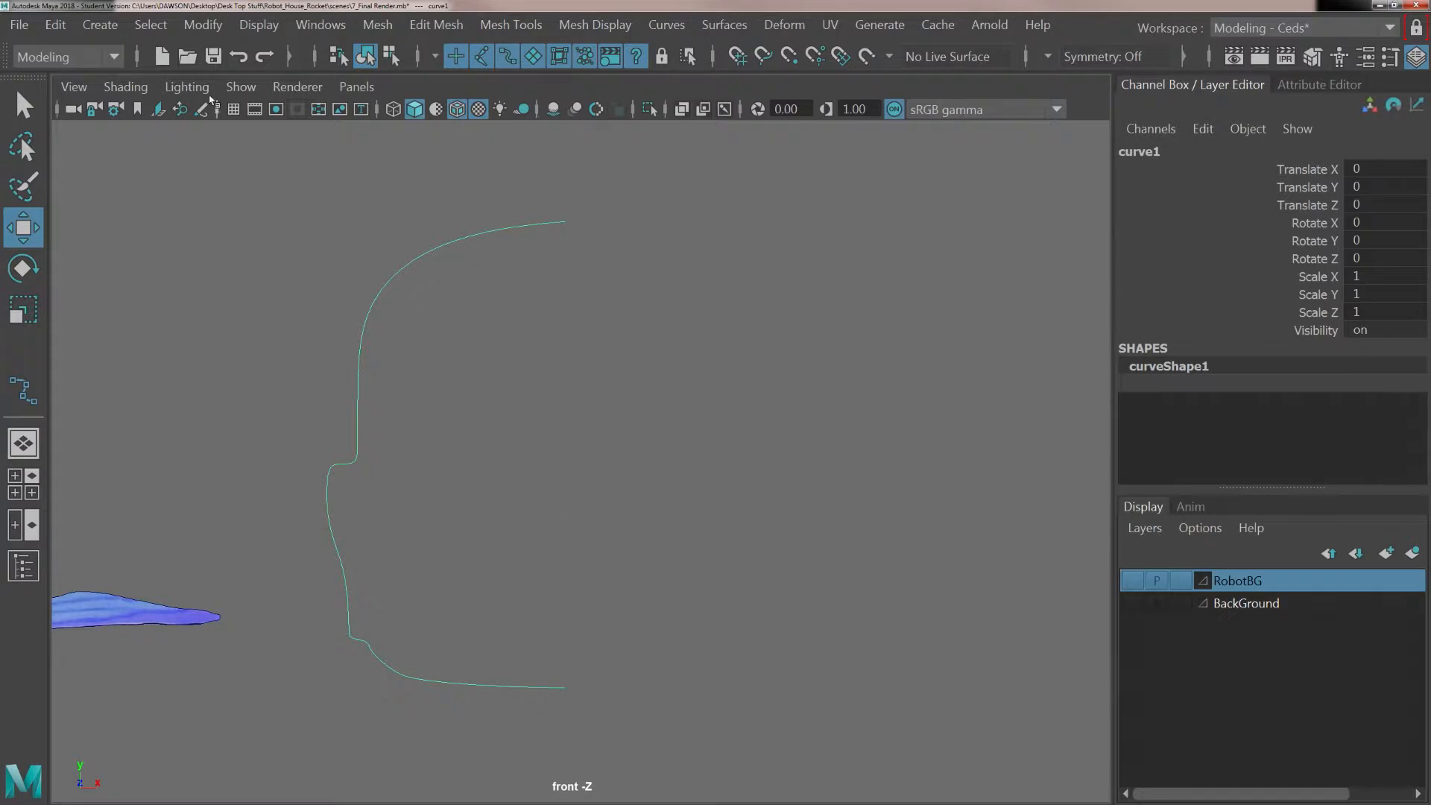
Step: Center the body curve's pivot and move it to the curve's upper end at the top centre of the head
{"action": "left_click", "coordinate": [200, 30]}
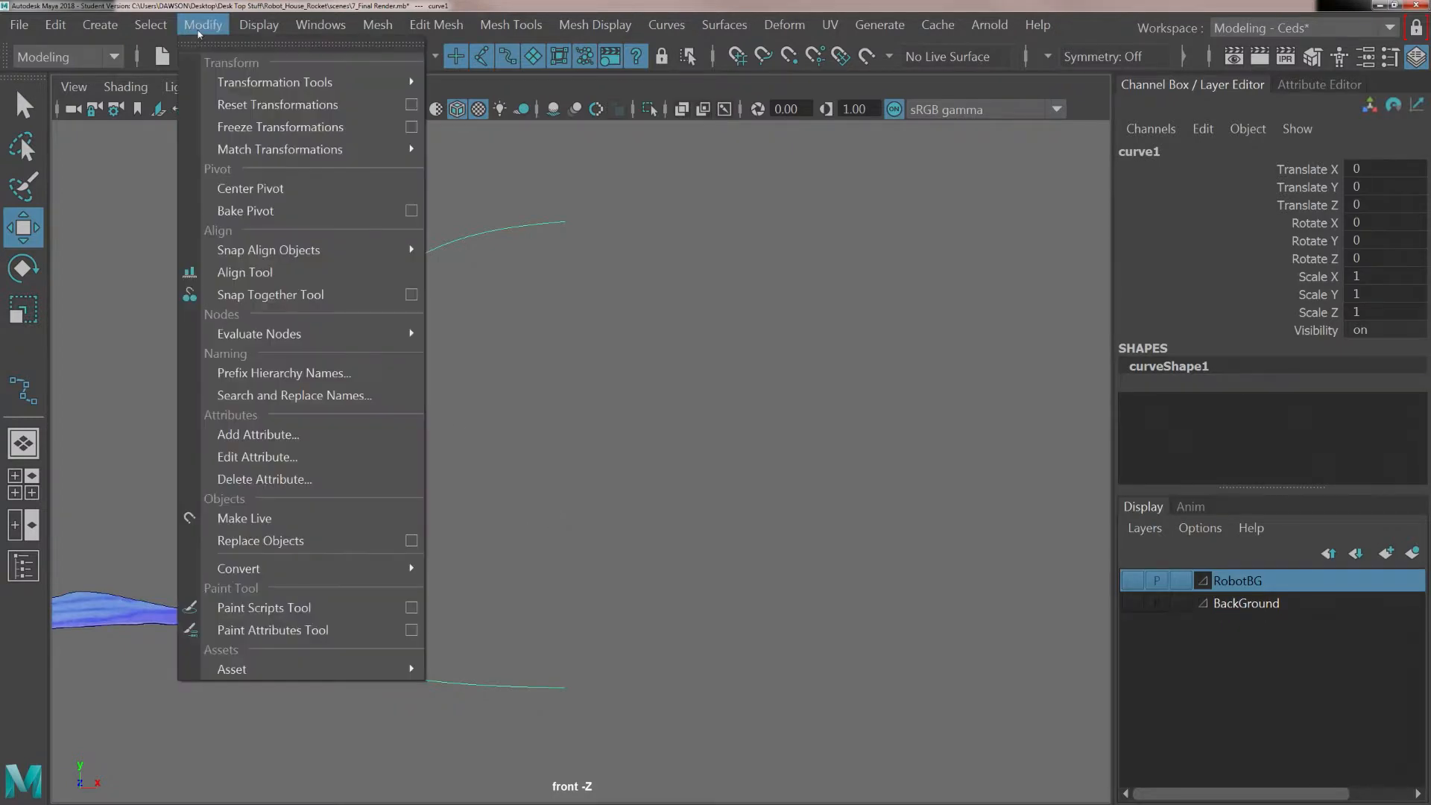
{"action": "left_click", "coordinate": [246, 189]}
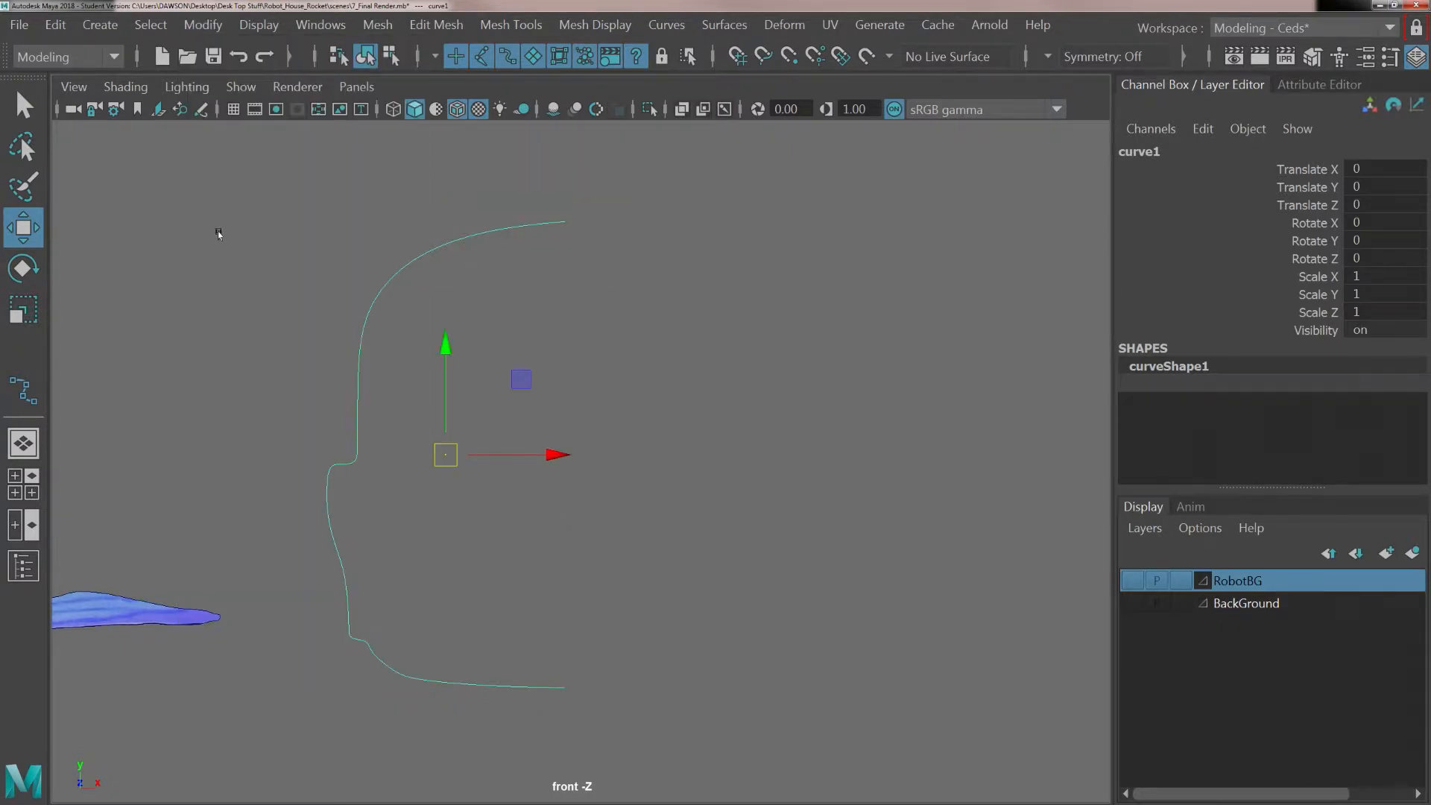
{"action": "key", "text": "d"}
{"action": "left_click_drag", "start_coordinate": [544, 455], "coordinate": [566, 454]}
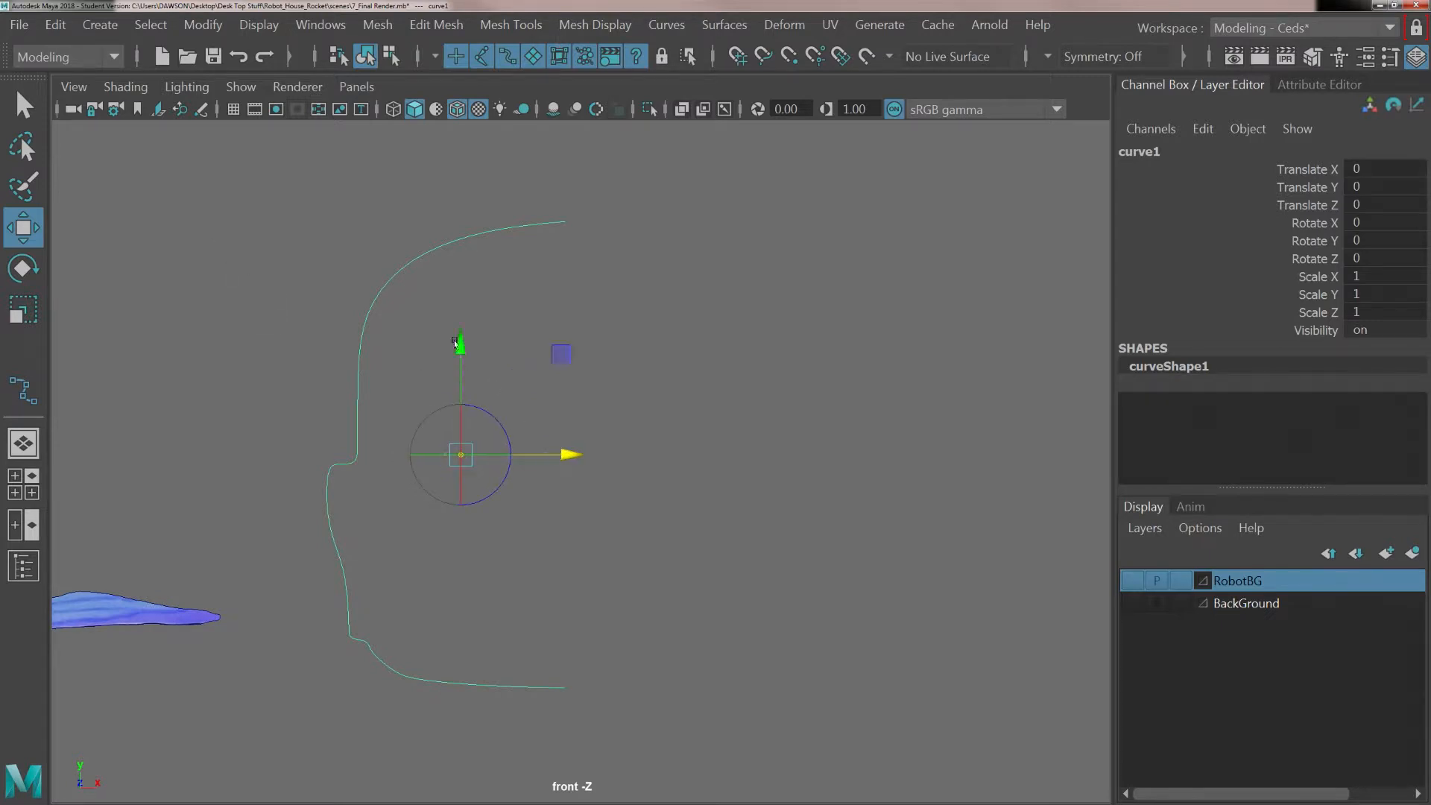
{"action": "left_click_drag", "start_coordinate": [463, 347], "coordinate": [451, 280]}
{"action": "left_click_drag", "start_coordinate": [570, 397], "coordinate": [580, 397]}
{"action": "left_click_drag", "start_coordinate": [555, 294], "coordinate": [653, 123]}
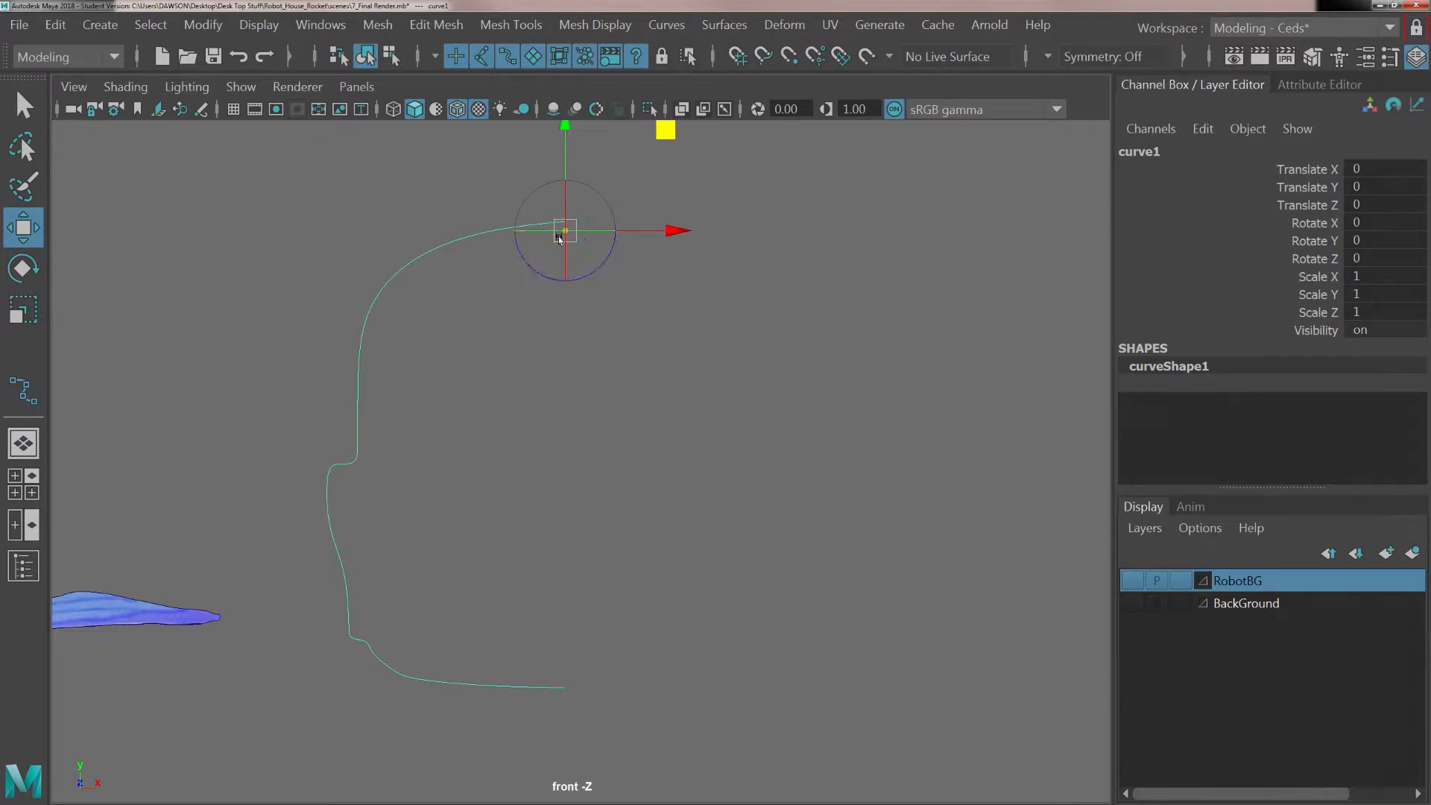
Step: Fine-tune the body curve's pivot vertically so it sits exactly on the curve's upper endpoint
{"action": "key", "text": "d"}
{"action": "scroll", "coordinate": [559, 265], "scroll_direction": "up", "scroll_amount": 1}
{"action": "scroll", "coordinate": [559, 266], "scroll_direction": "up", "scroll_amount": 8}
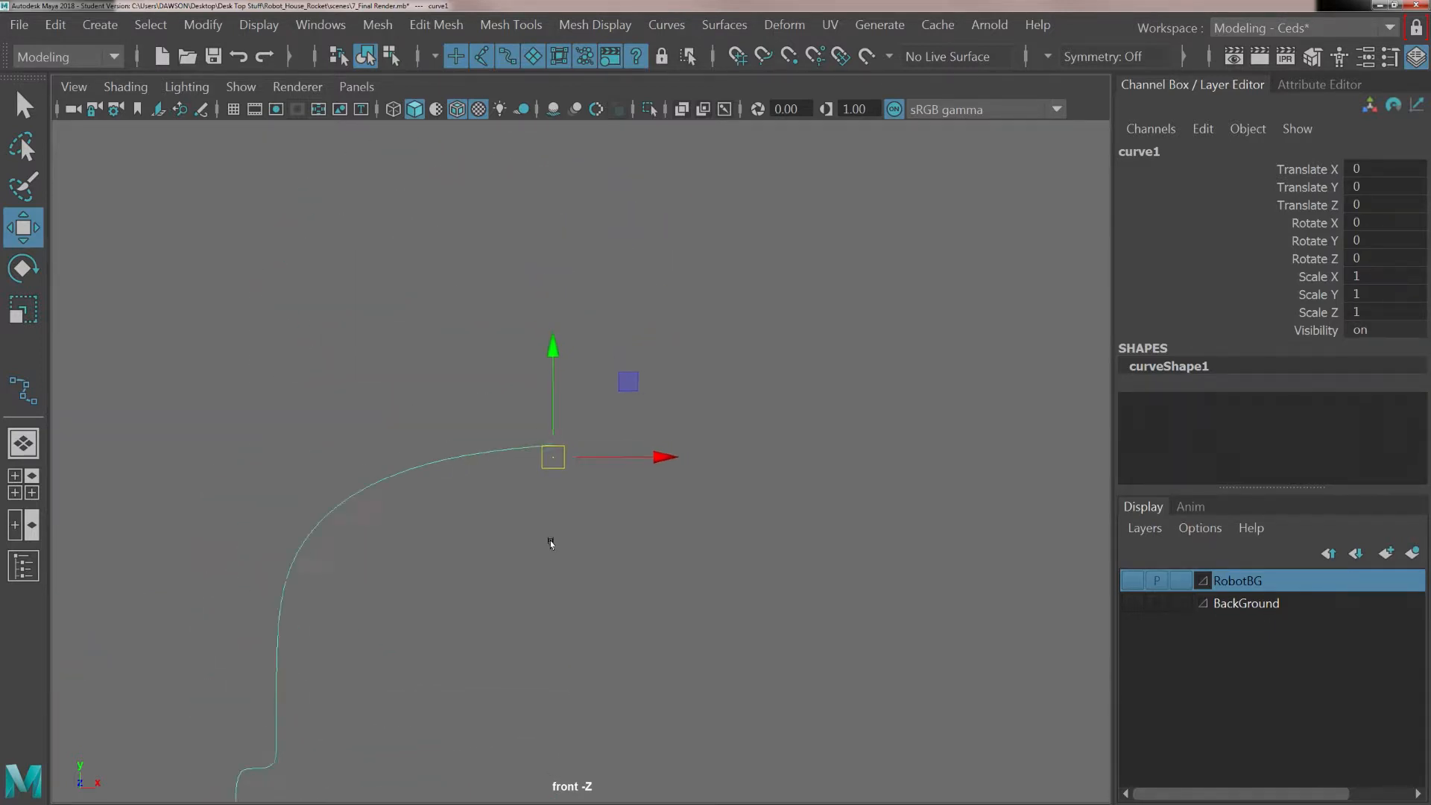
{"action": "scroll", "coordinate": [551, 543], "scroll_direction": "up", "scroll_amount": 5}
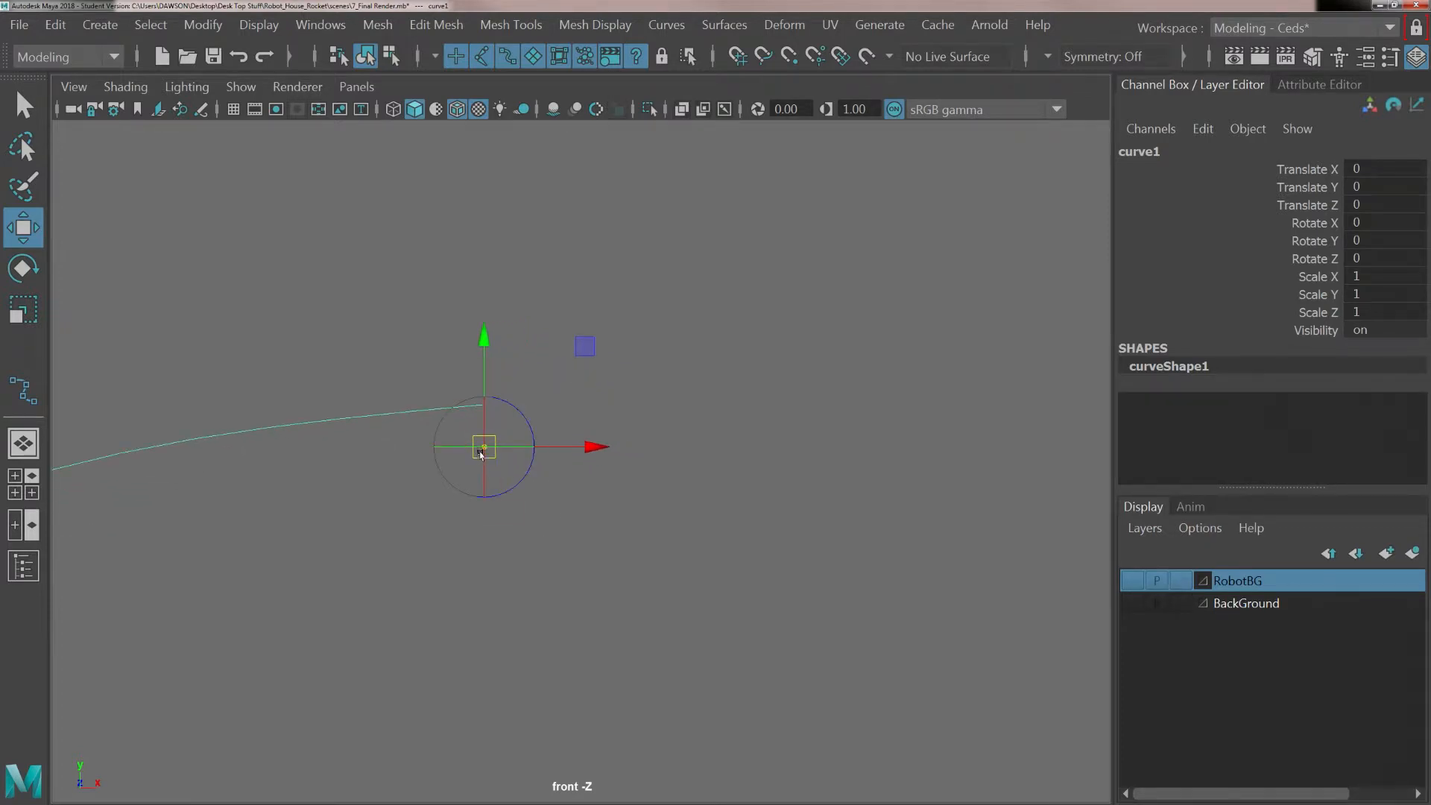
{"action": "left_click_drag", "start_coordinate": [483, 365], "coordinate": [488, 328]}
{"action": "left_click_drag", "start_coordinate": [536, 402], "coordinate": [540, 401]}
{"action": "scroll", "coordinate": [567, 486], "scroll_direction": "down", "scroll_amount": 6}
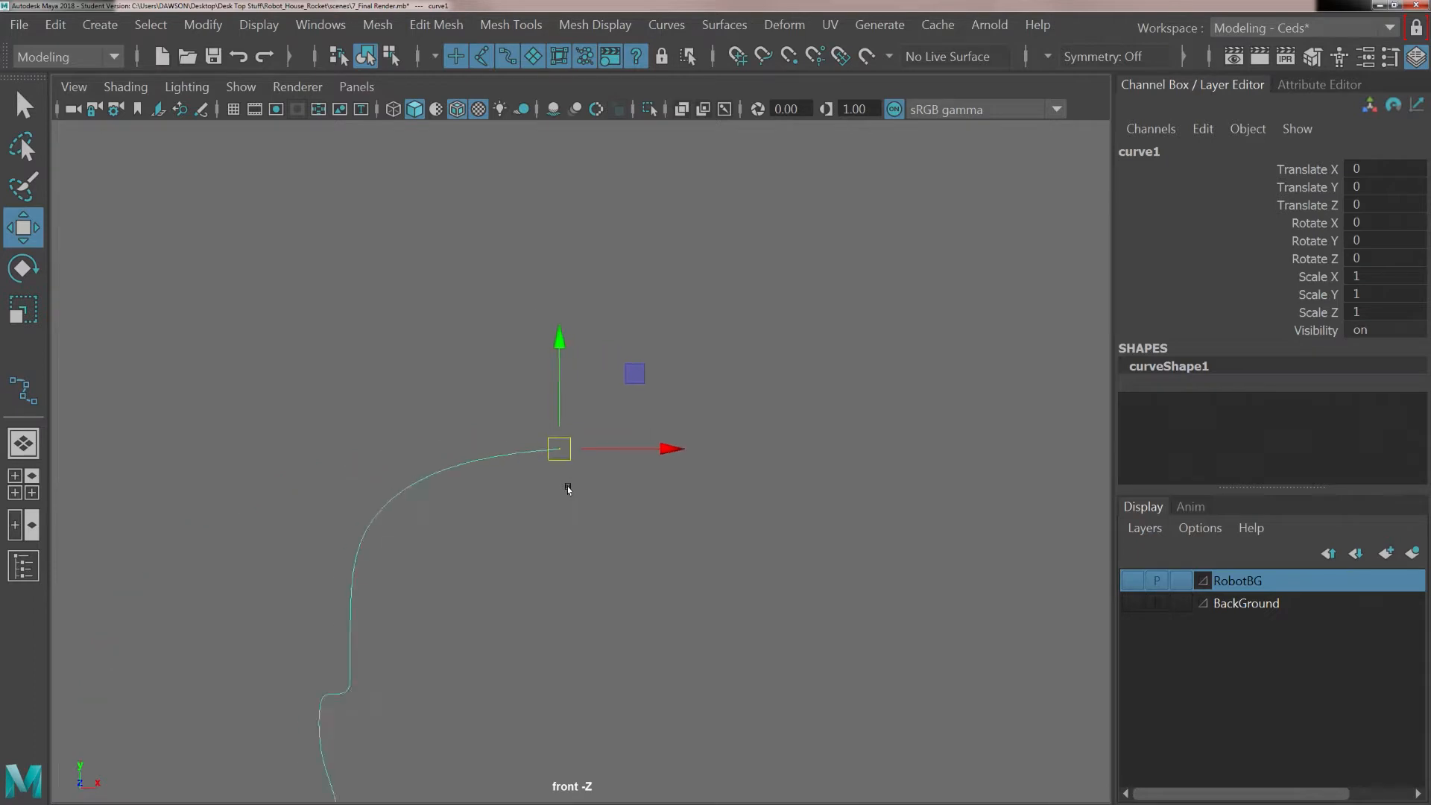
{"action": "middle_click_drag", "start_coordinate": [606, 568], "coordinate": [591, 492], "text": "alt"}
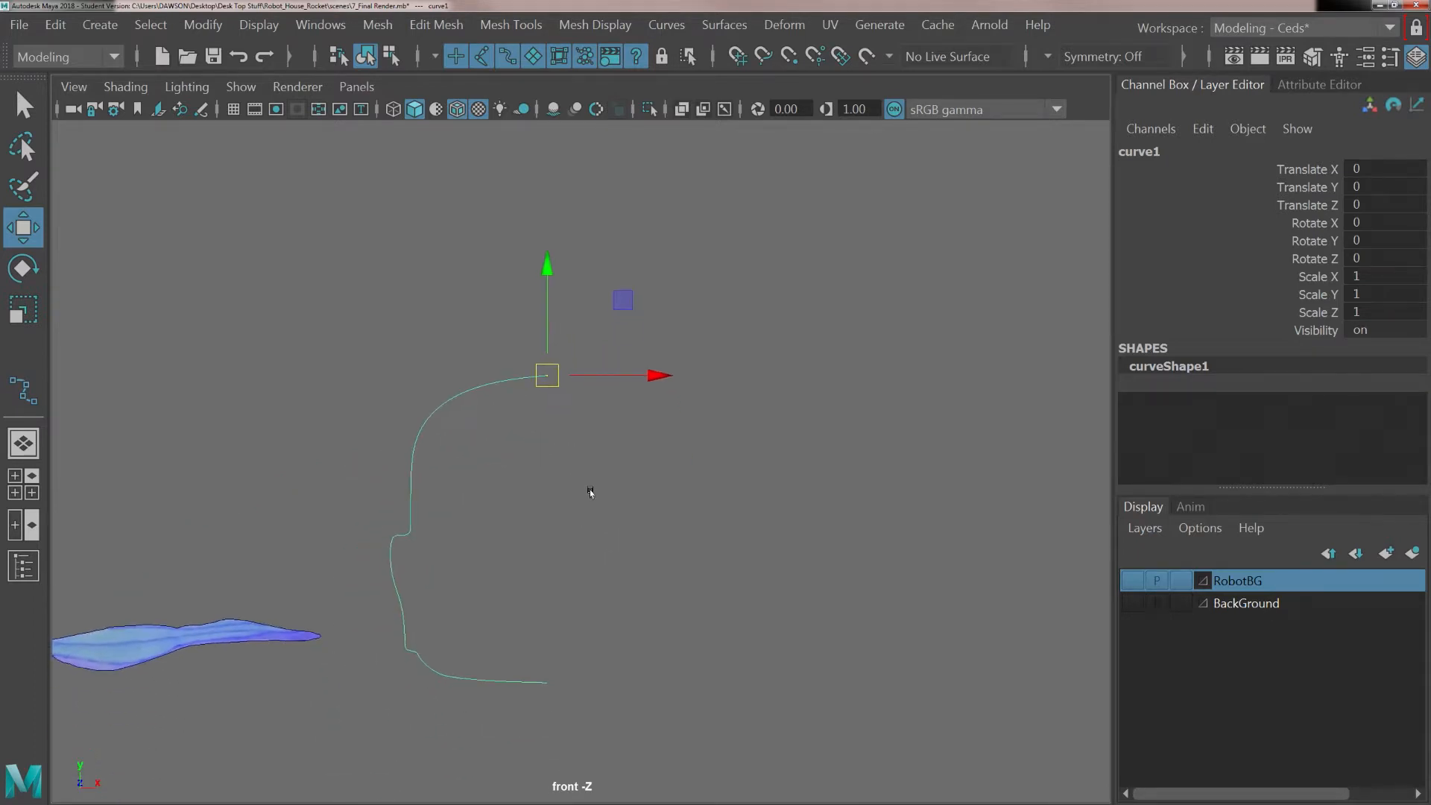
Step: Revolve the body curve 360° around the Y axis with 8 segments, outputting quad polygons with General tessellation and 3 U and V iso params per span
{"action": "left_click", "coordinate": [712, 26]}
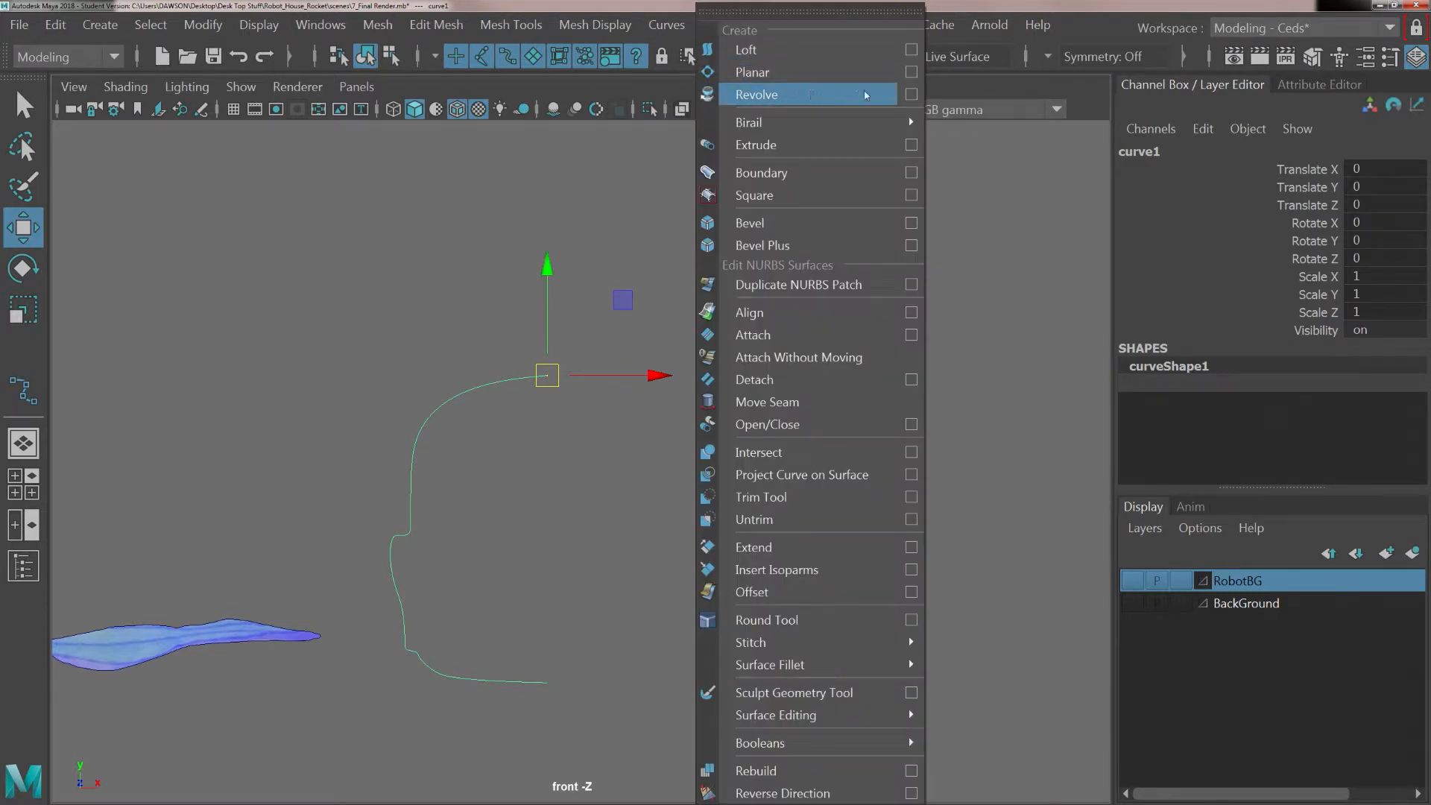
{"action": "left_click", "coordinate": [911, 94]}
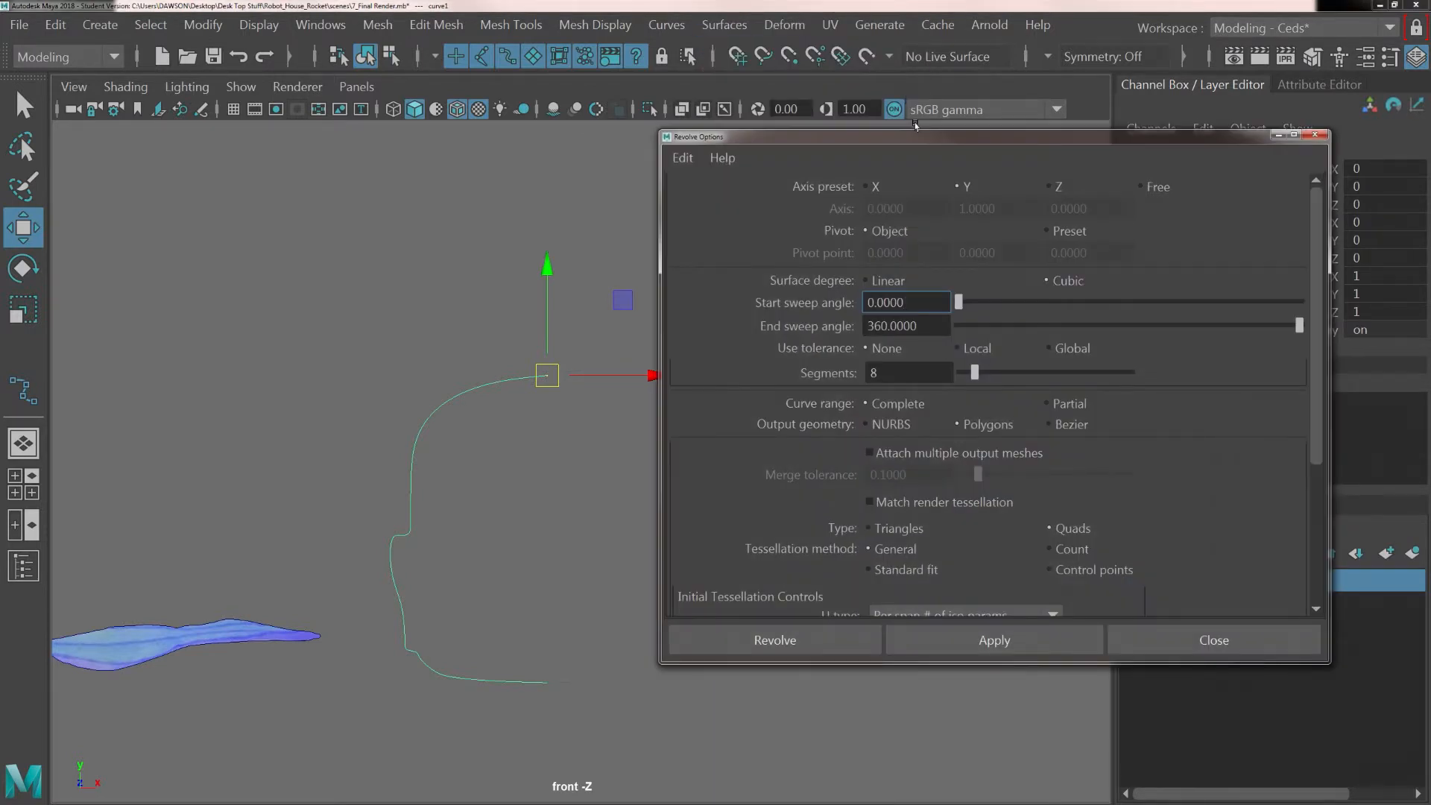
{"action": "left_click_drag", "start_coordinate": [928, 136], "coordinate": [963, 96]}
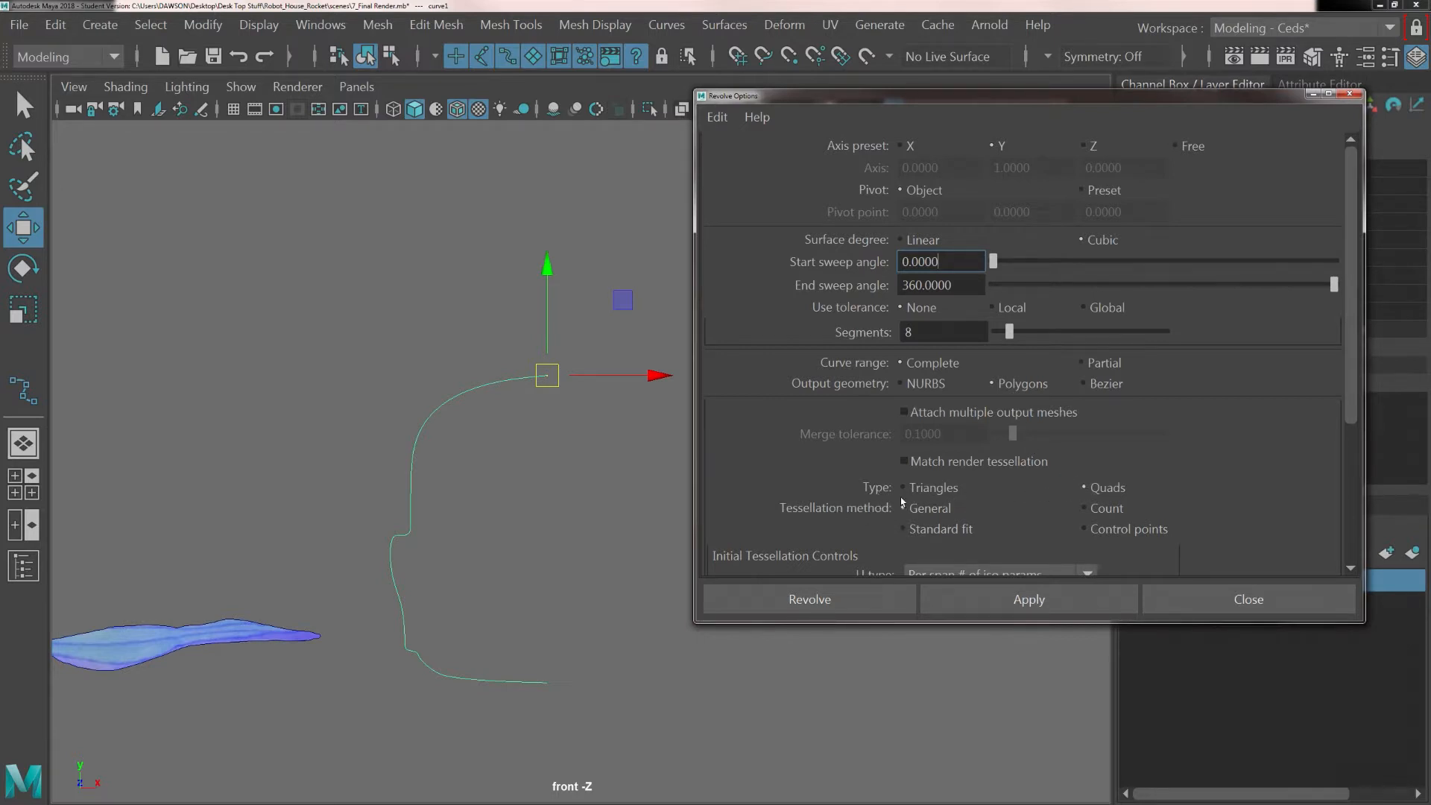
{"action": "left_click_drag", "start_coordinate": [1347, 270], "coordinate": [1344, 406]}
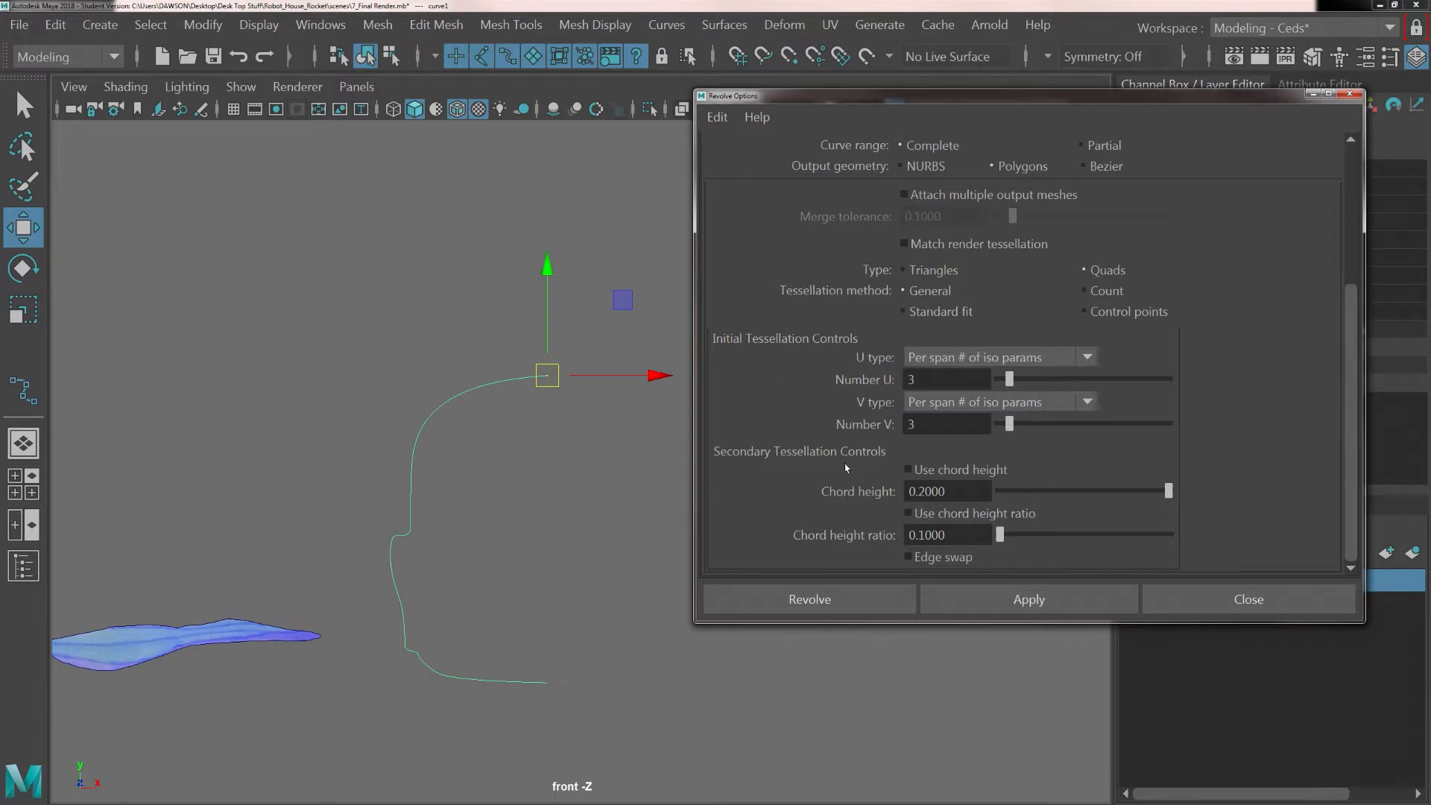
{"action": "left_click", "coordinate": [734, 601]}
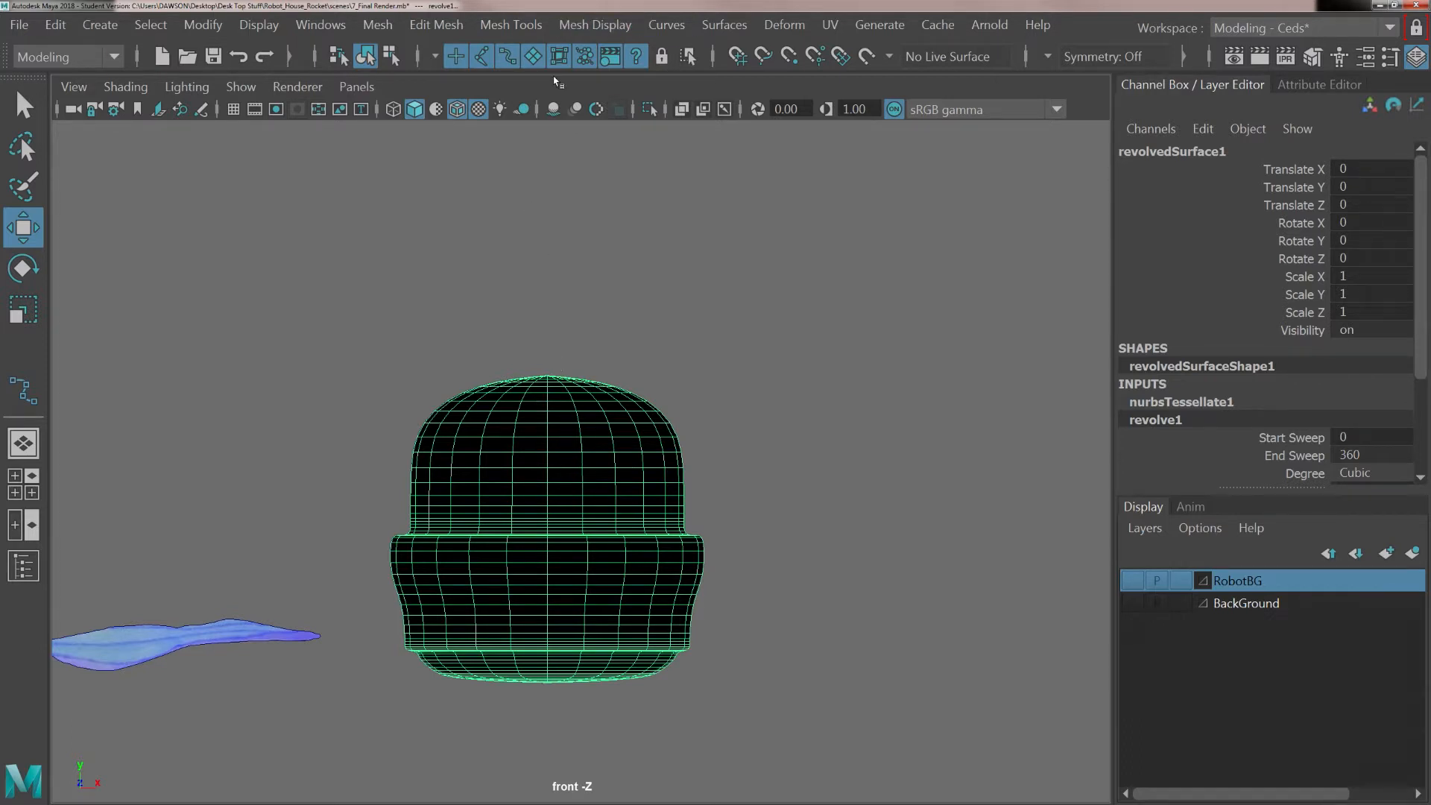
Step: Reverse the normals of the revolved robot body and deselect it
{"action": "left_click", "coordinate": [586, 27]}
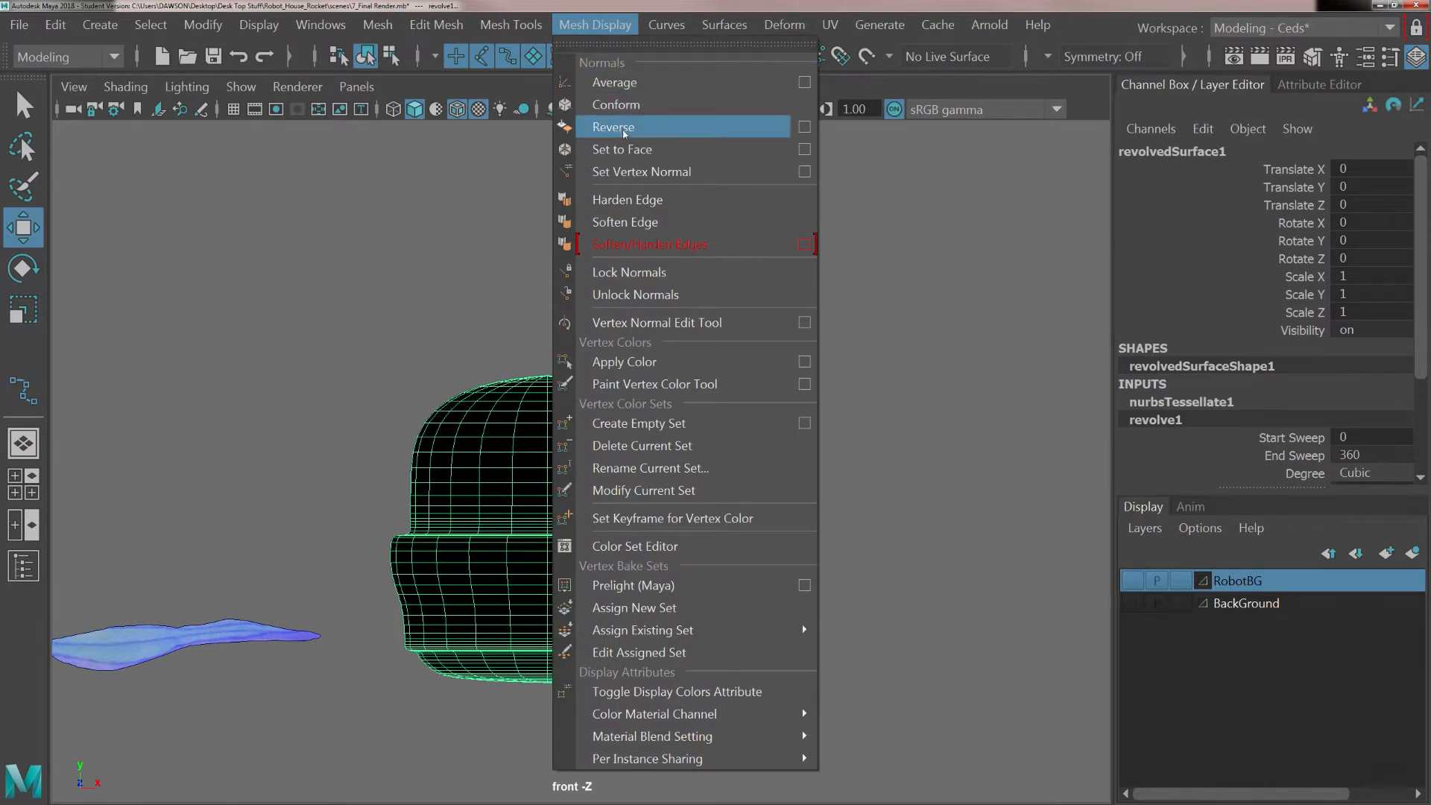
{"action": "left_click", "coordinate": [589, 126]}
{"action": "left_click", "coordinate": [594, 321]}
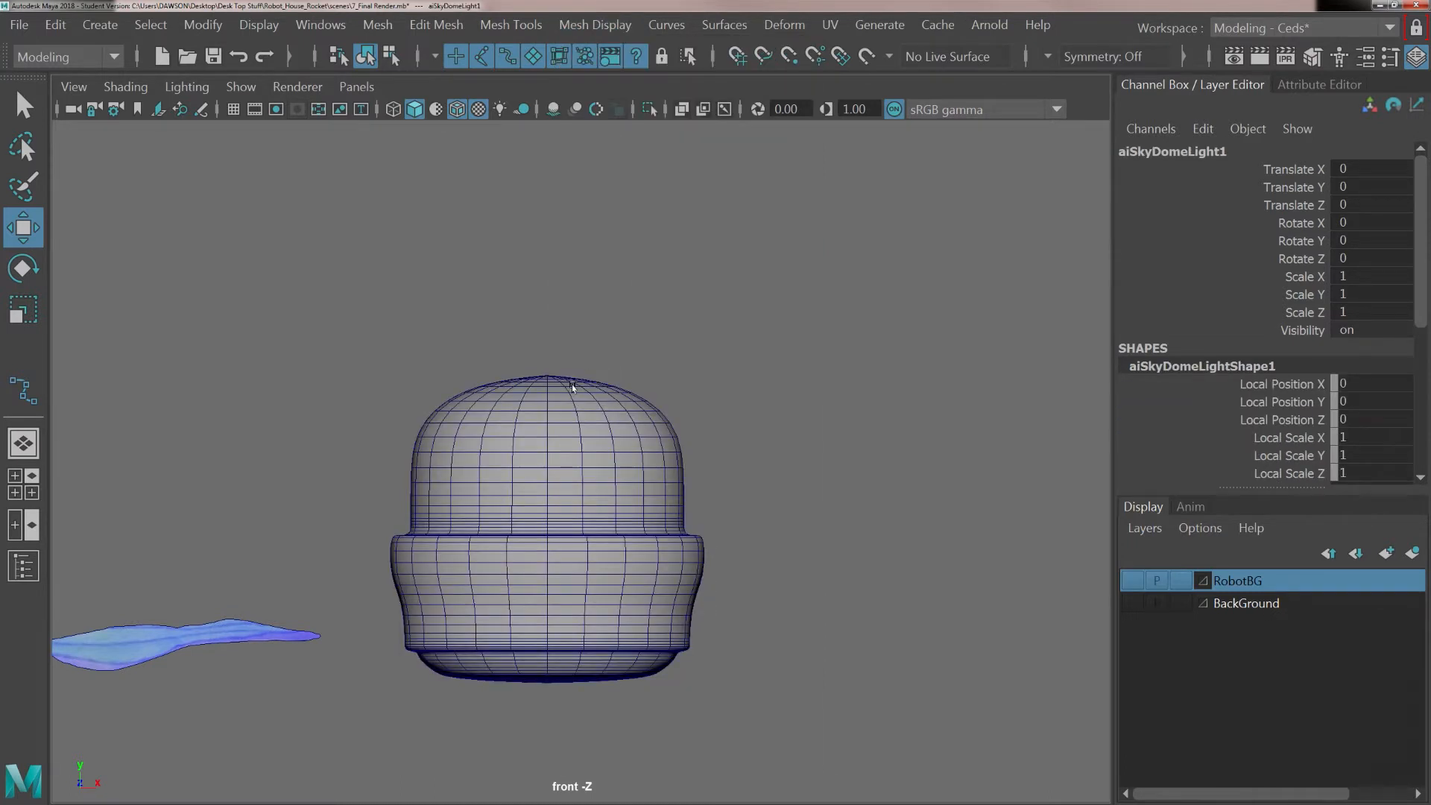
Step: Examine the revolved body's mesh in the front view, from the domed head down to the base
{"action": "scroll", "coordinate": [529, 447], "scroll_direction": "up", "scroll_amount": 2}
{"action": "scroll", "coordinate": [498, 489], "scroll_direction": "up", "scroll_amount": 1}
{"action": "middle_click_drag", "start_coordinate": [495, 492], "coordinate": [573, 381], "text": "alt"}
{"action": "scroll", "coordinate": [573, 381], "scroll_direction": "up", "scroll_amount": 2}
{"action": "scroll", "coordinate": [635, 416], "scroll_direction": "up", "scroll_amount": 1}
{"action": "middle_click_drag", "start_coordinate": [635, 415], "coordinate": [581, 413], "text": "alt"}
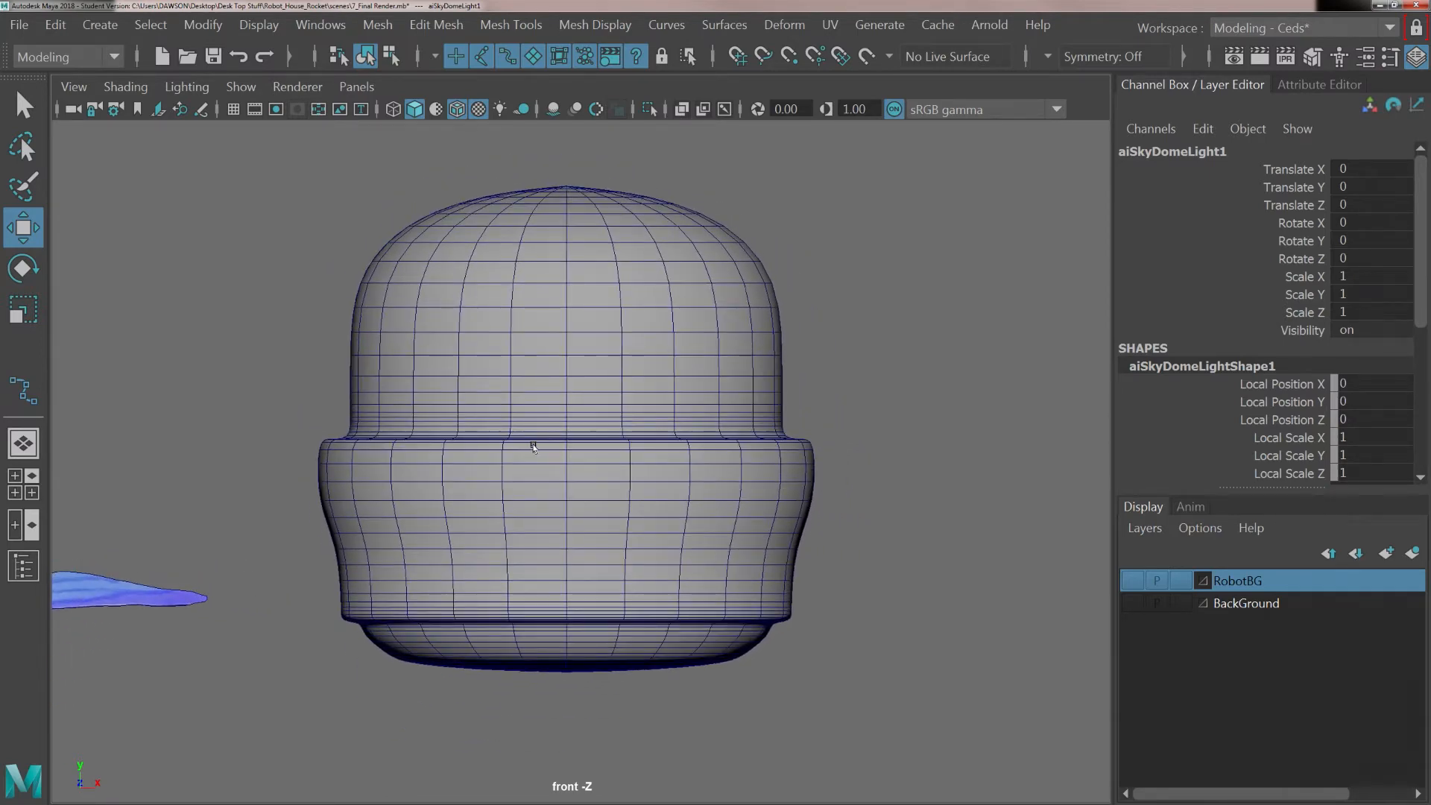
{"action": "middle_click_drag", "start_coordinate": [310, 416], "coordinate": [498, 403], "text": "alt"}
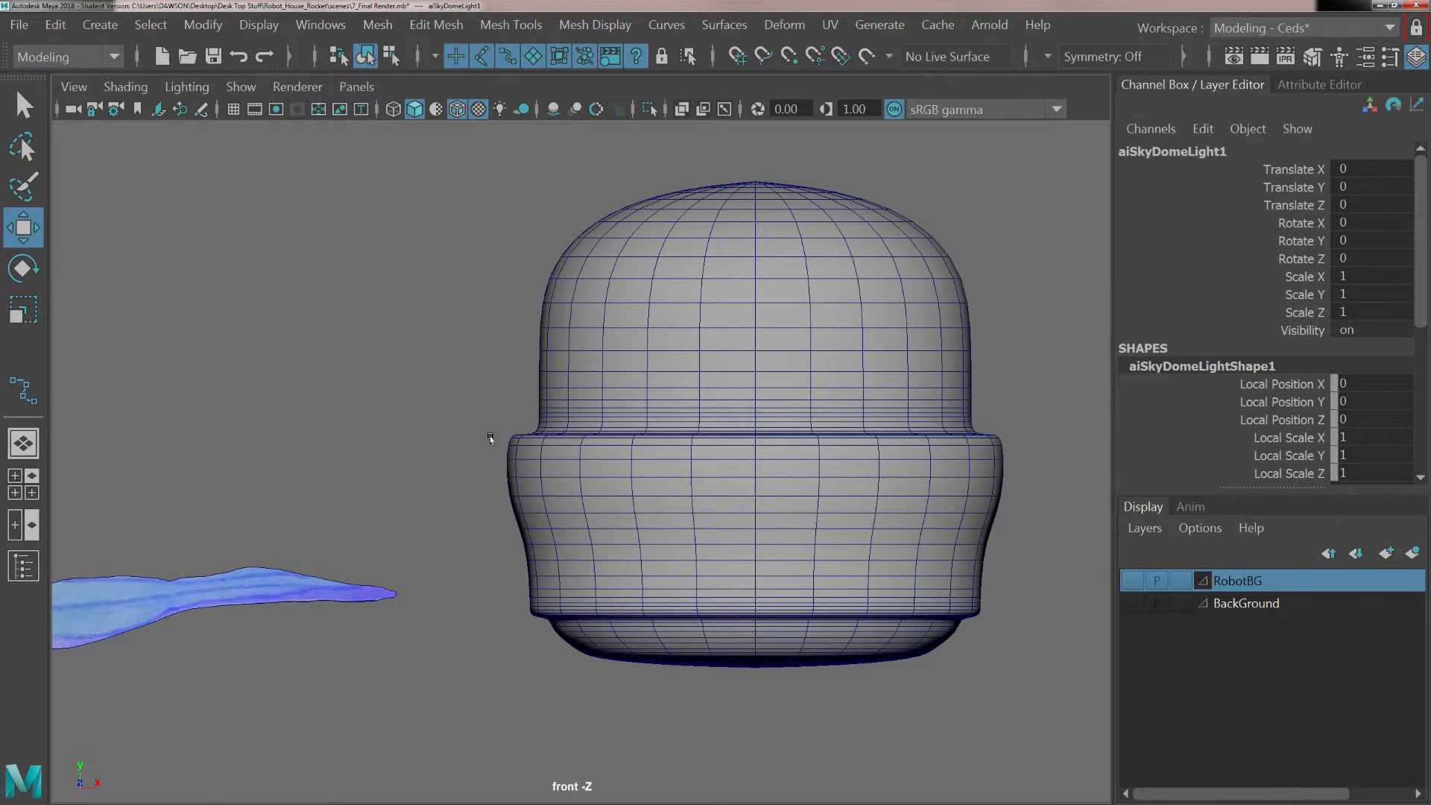
{"action": "middle_click_drag", "start_coordinate": [731, 512], "coordinate": [656, 520], "text": "alt"}
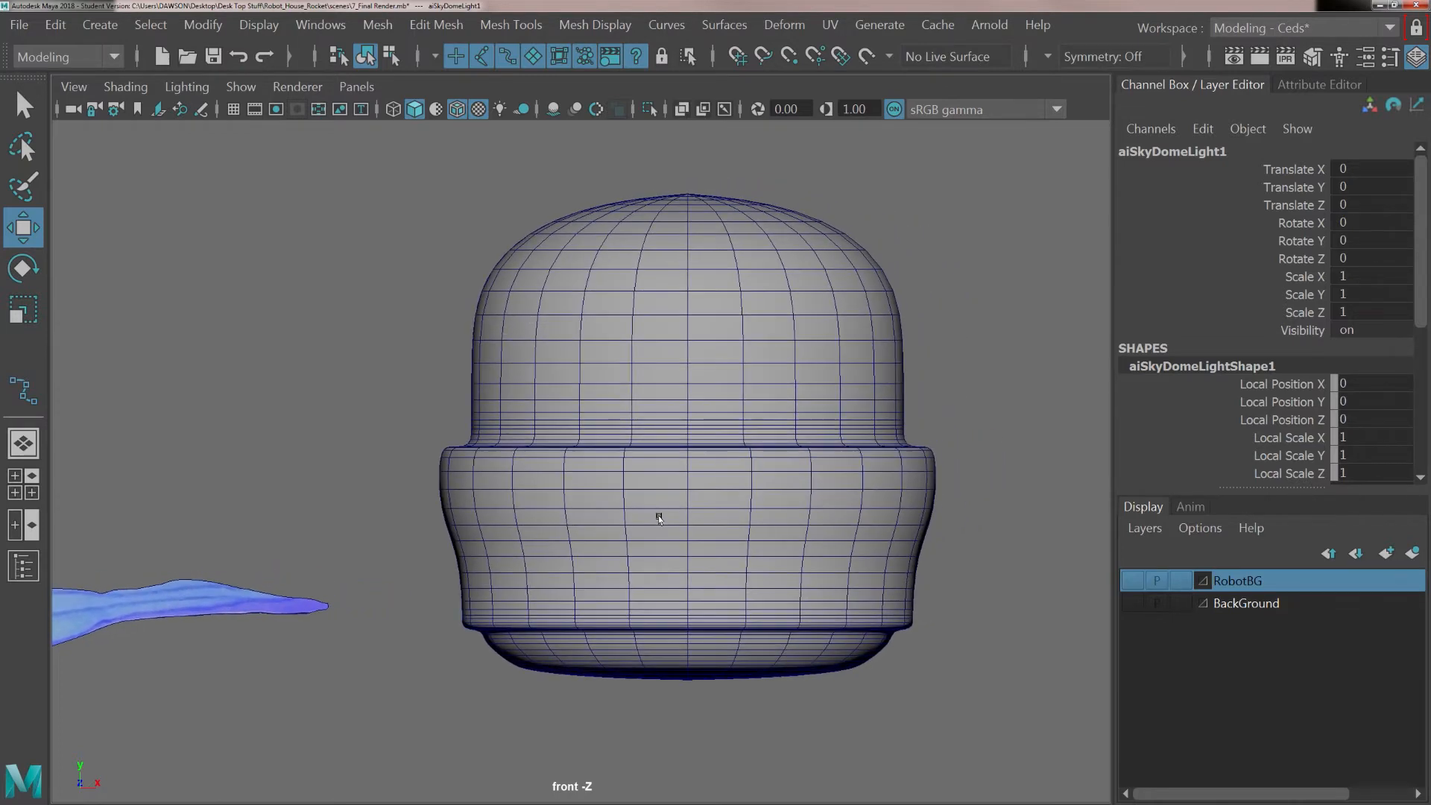
{"action": "middle_click_drag", "start_coordinate": [767, 452], "coordinate": [630, 447], "text": "alt"}
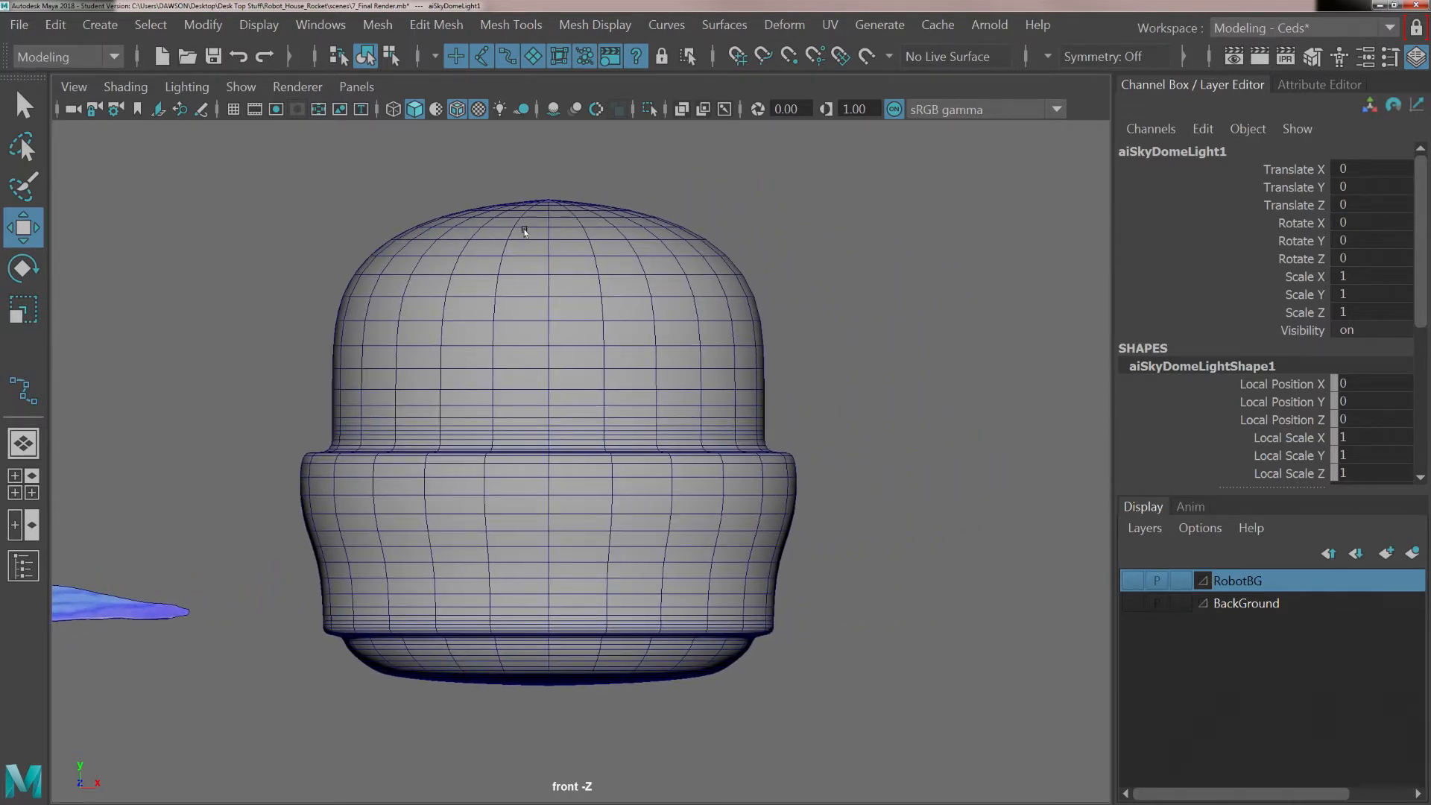
{"action": "left_click", "coordinate": [359, 288]}
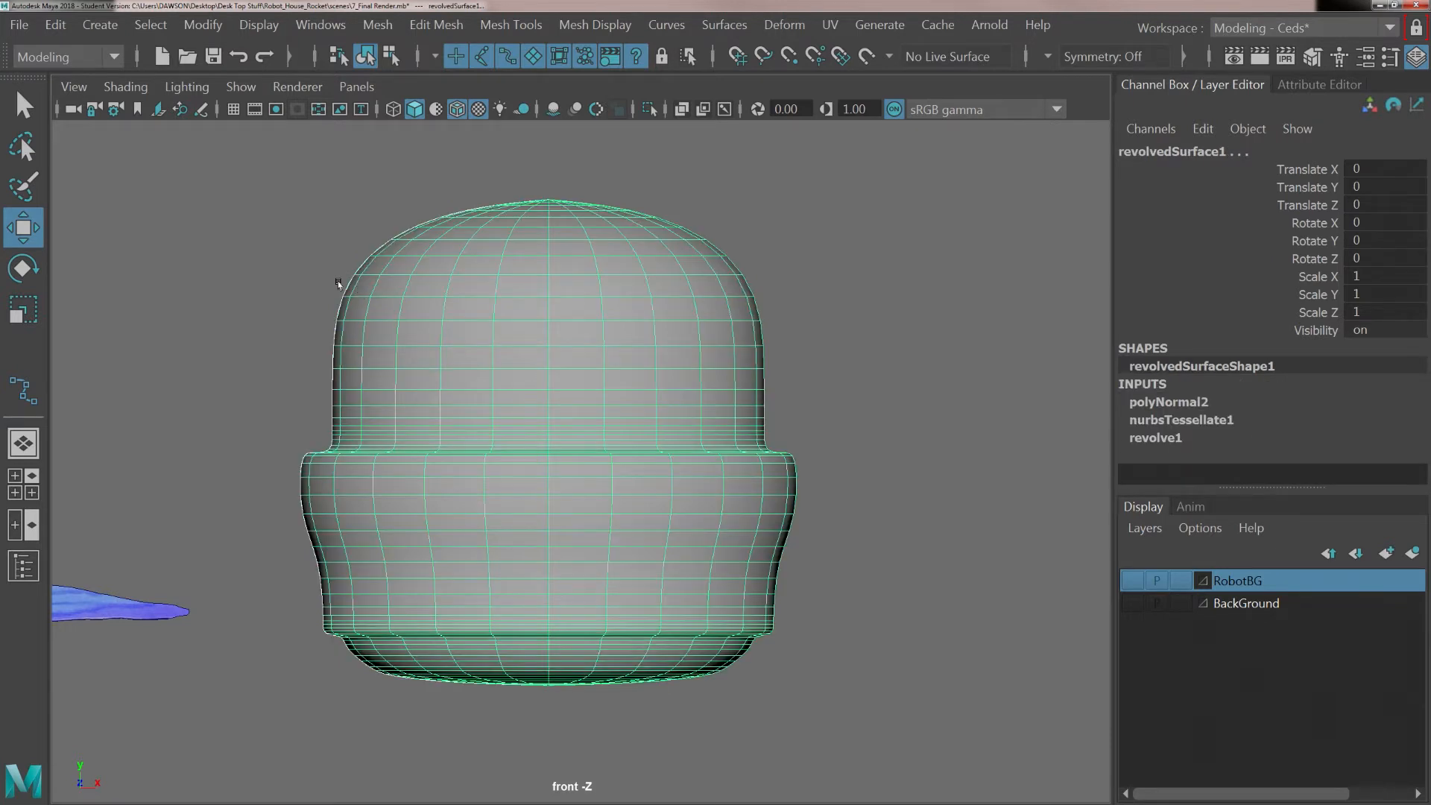
{"action": "left_click", "coordinate": [331, 293]}
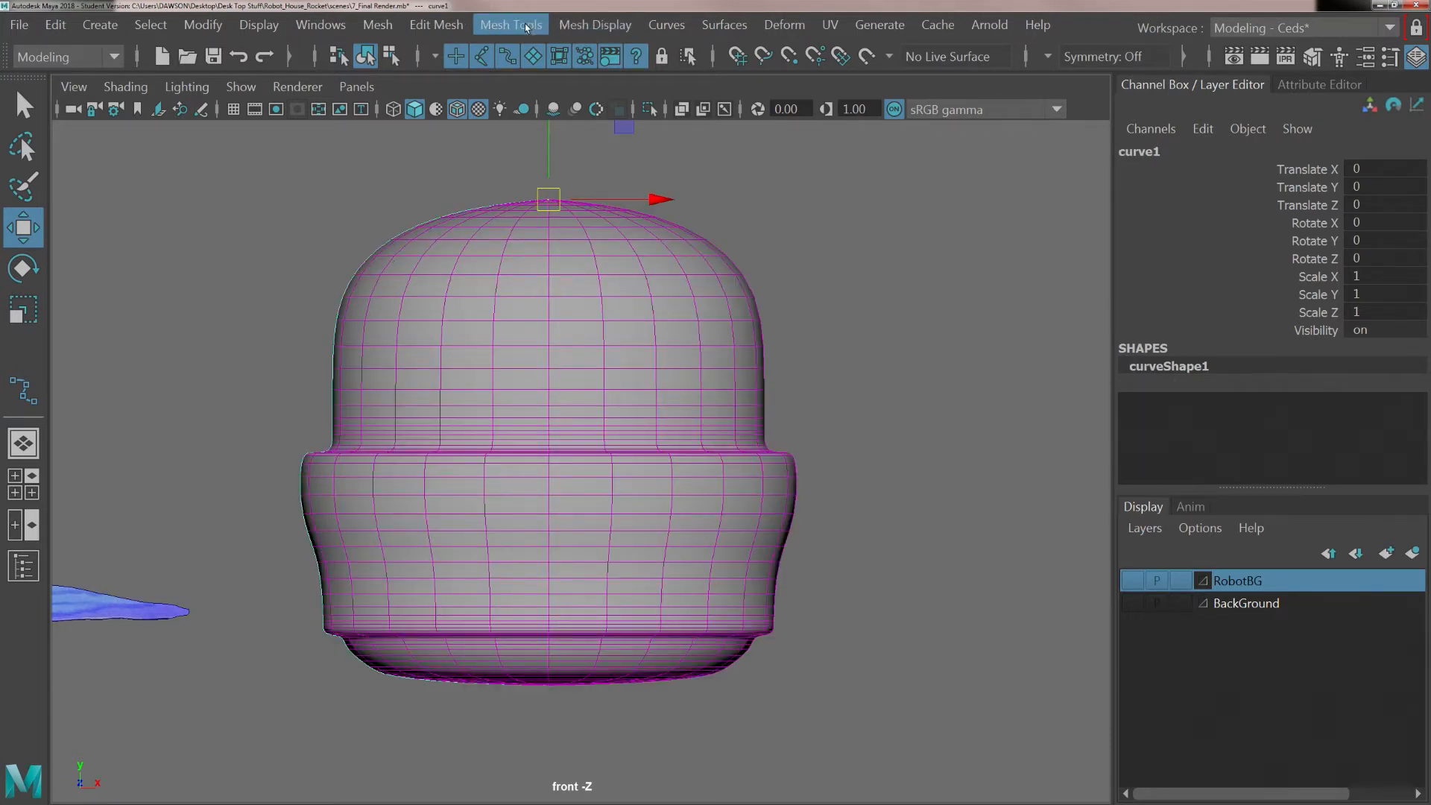
{"action": "left_click", "coordinate": [595, 24]}
{"action": "left_click", "coordinate": [623, 139]}
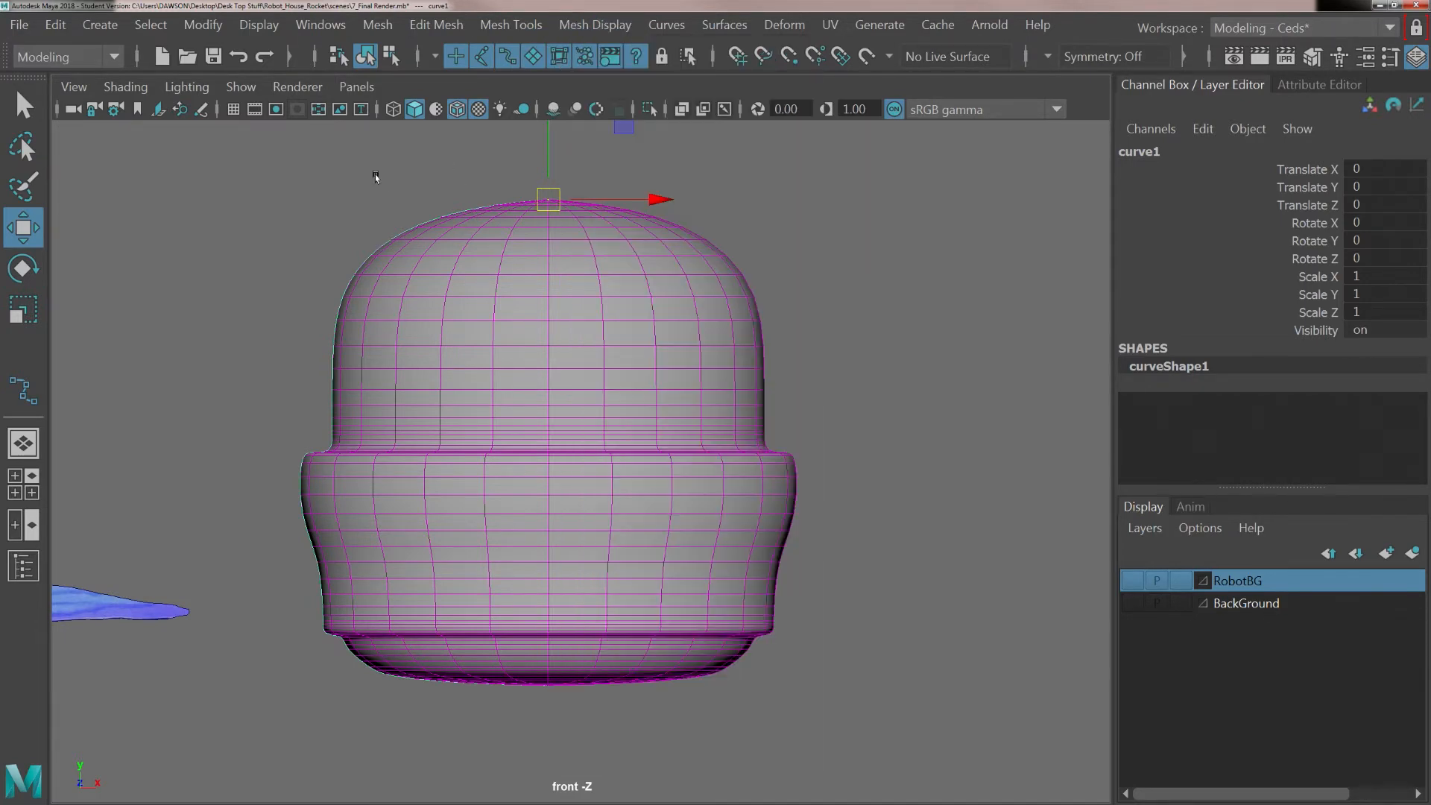
{"action": "left_click", "coordinate": [377, 176]}
{"action": "left_click", "coordinate": [461, 375]}
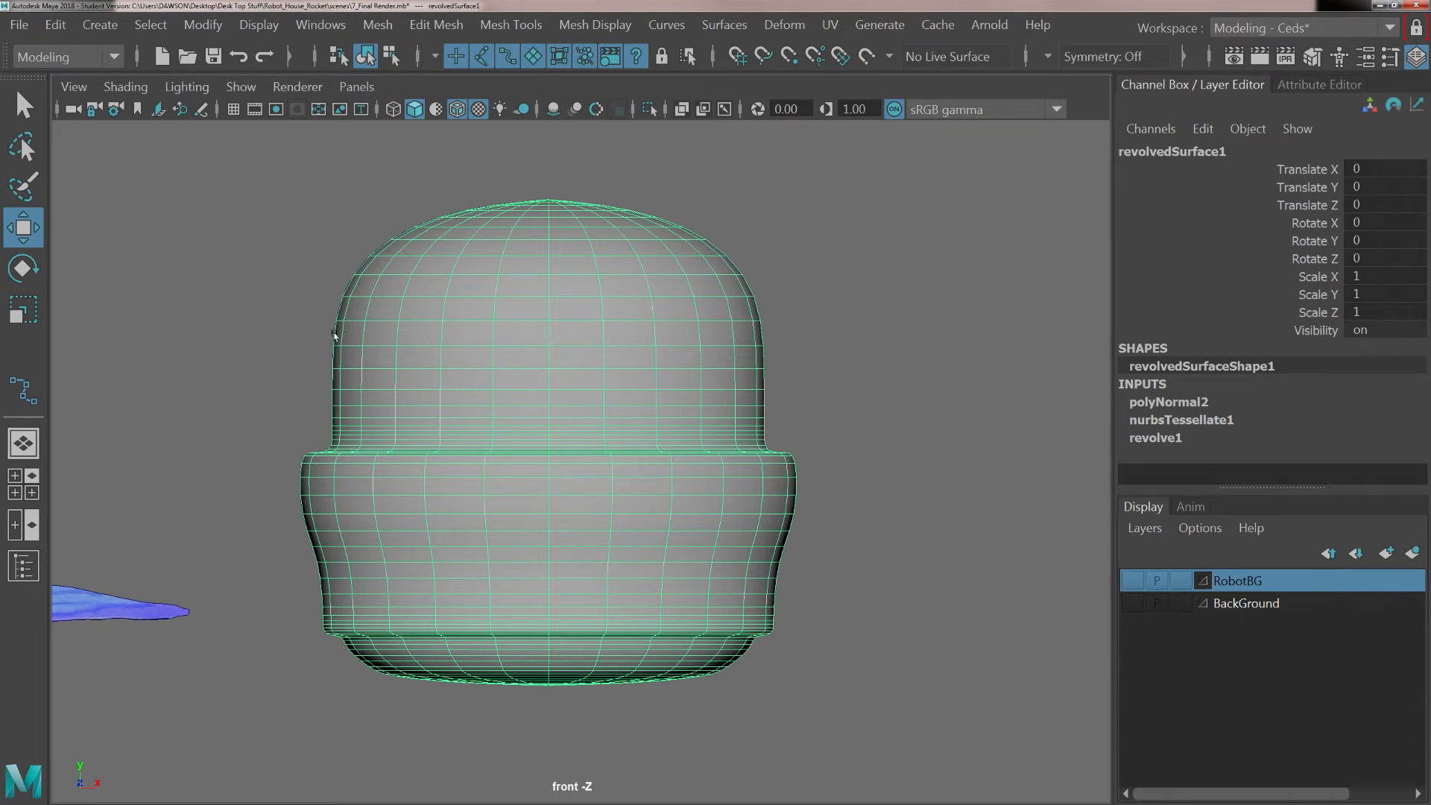
{"action": "left_click", "coordinate": [268, 328]}
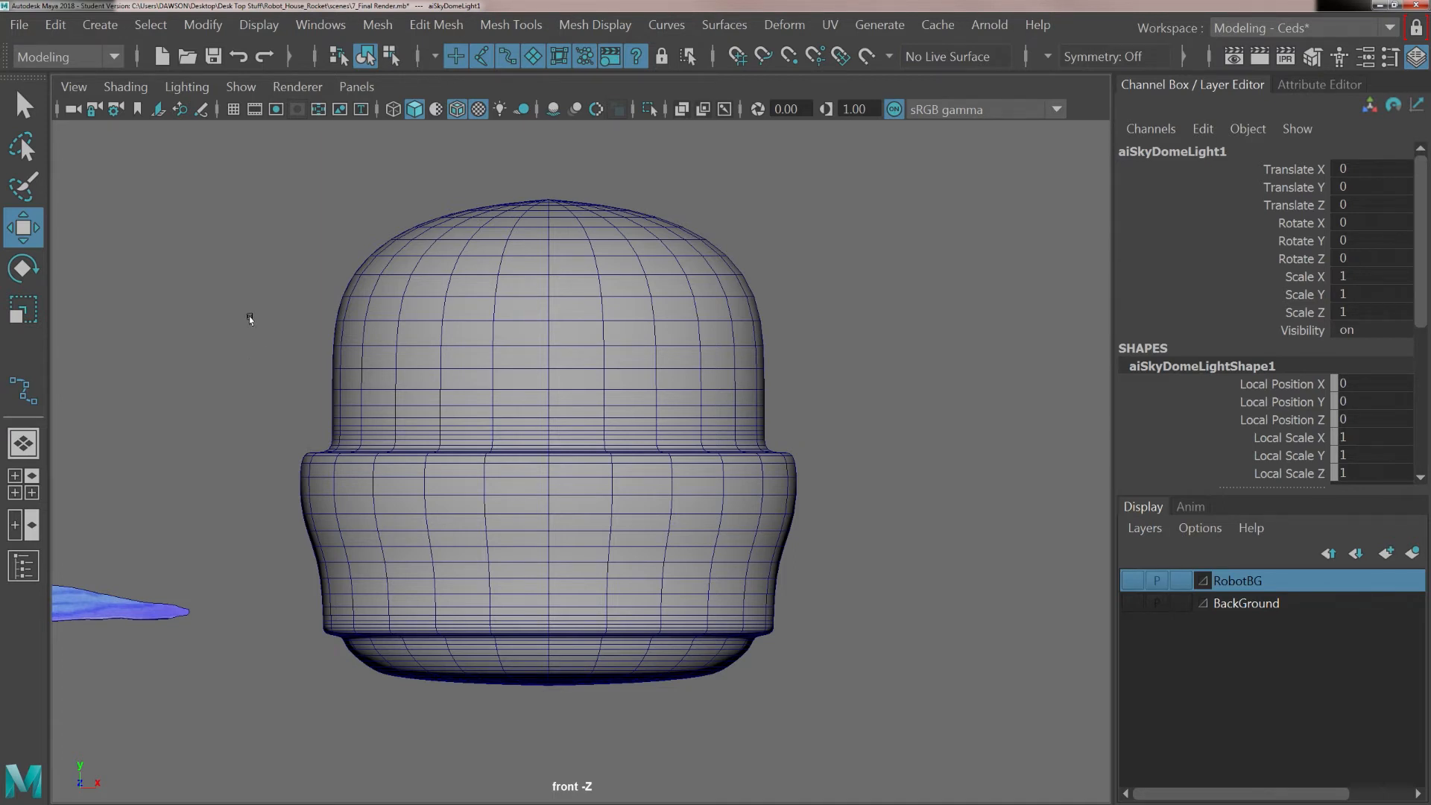
Step: Save the scene under the new name 7a_RobotBody in the scenes folder
{"action": "left_click", "coordinate": [20, 23]}
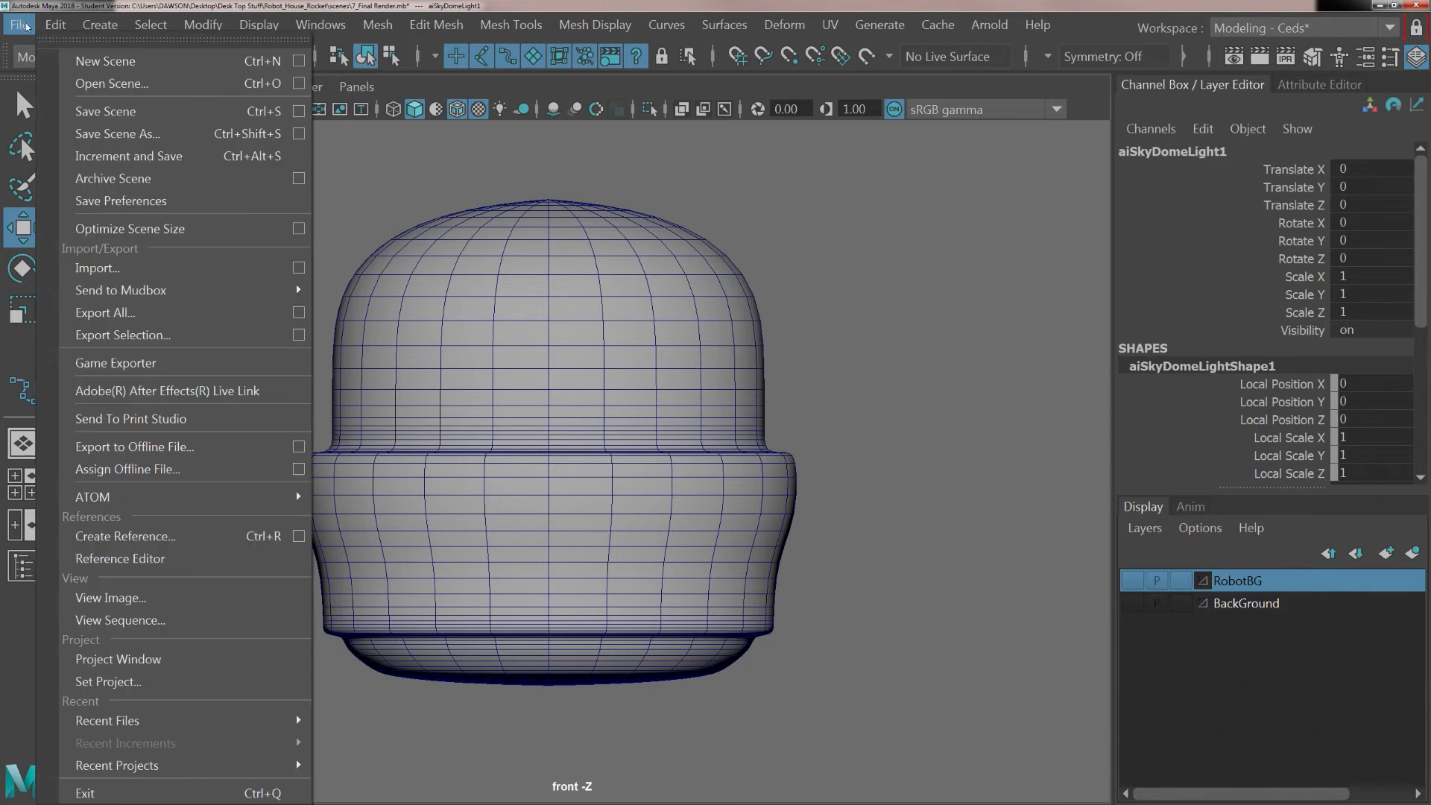
{"action": "left_click", "coordinate": [110, 135]}
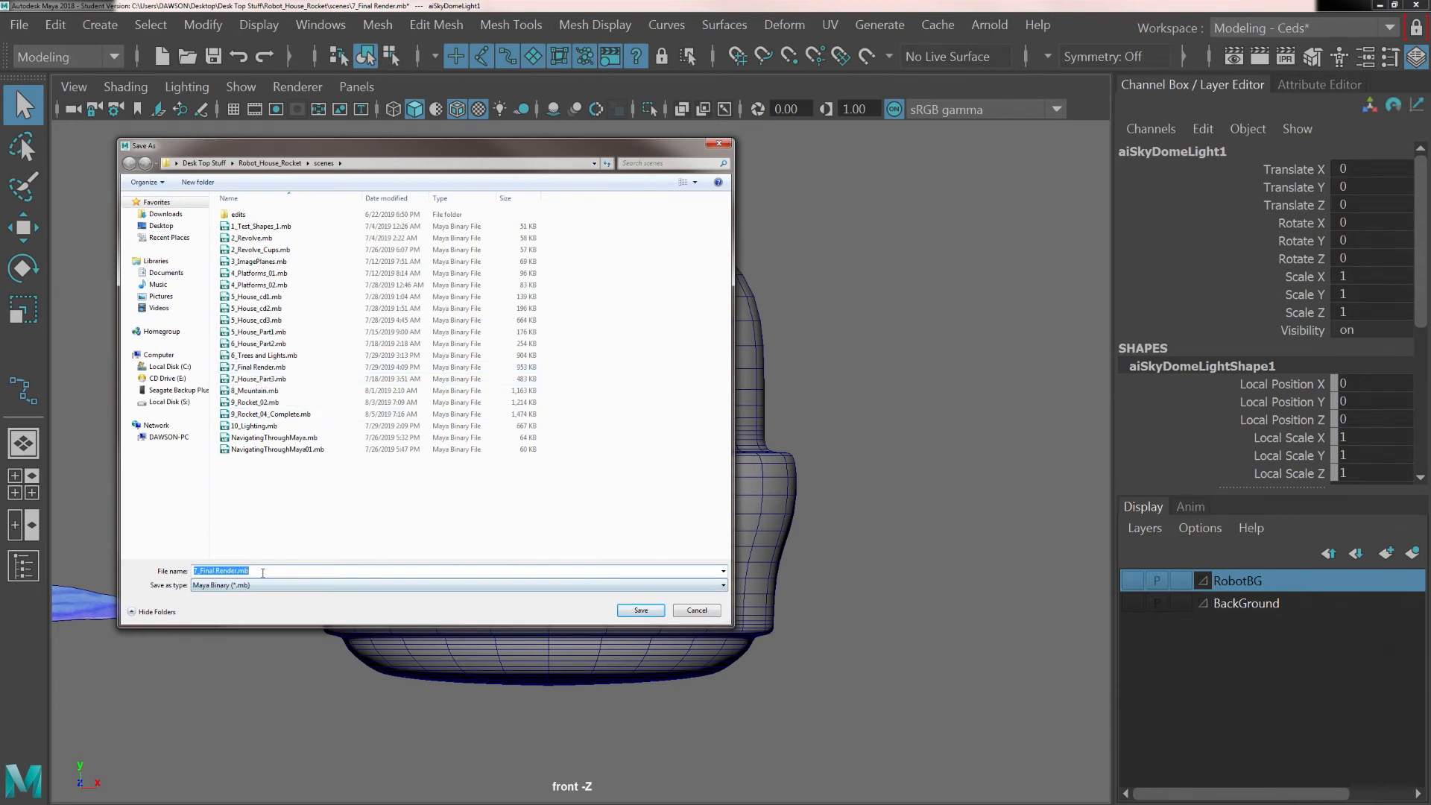
{"action": "left_click", "coordinate": [204, 571]}
{"action": "type", "text": "a"}
{"action": "key", "text": "Delete"}
{"action": "key", "text": "ctrl+shift+Right"}
{"action": "key", "text": "ctrl+shift+Right"}
{"action": "type", "text": "r"}
{"action": "key", "text": "Return"}
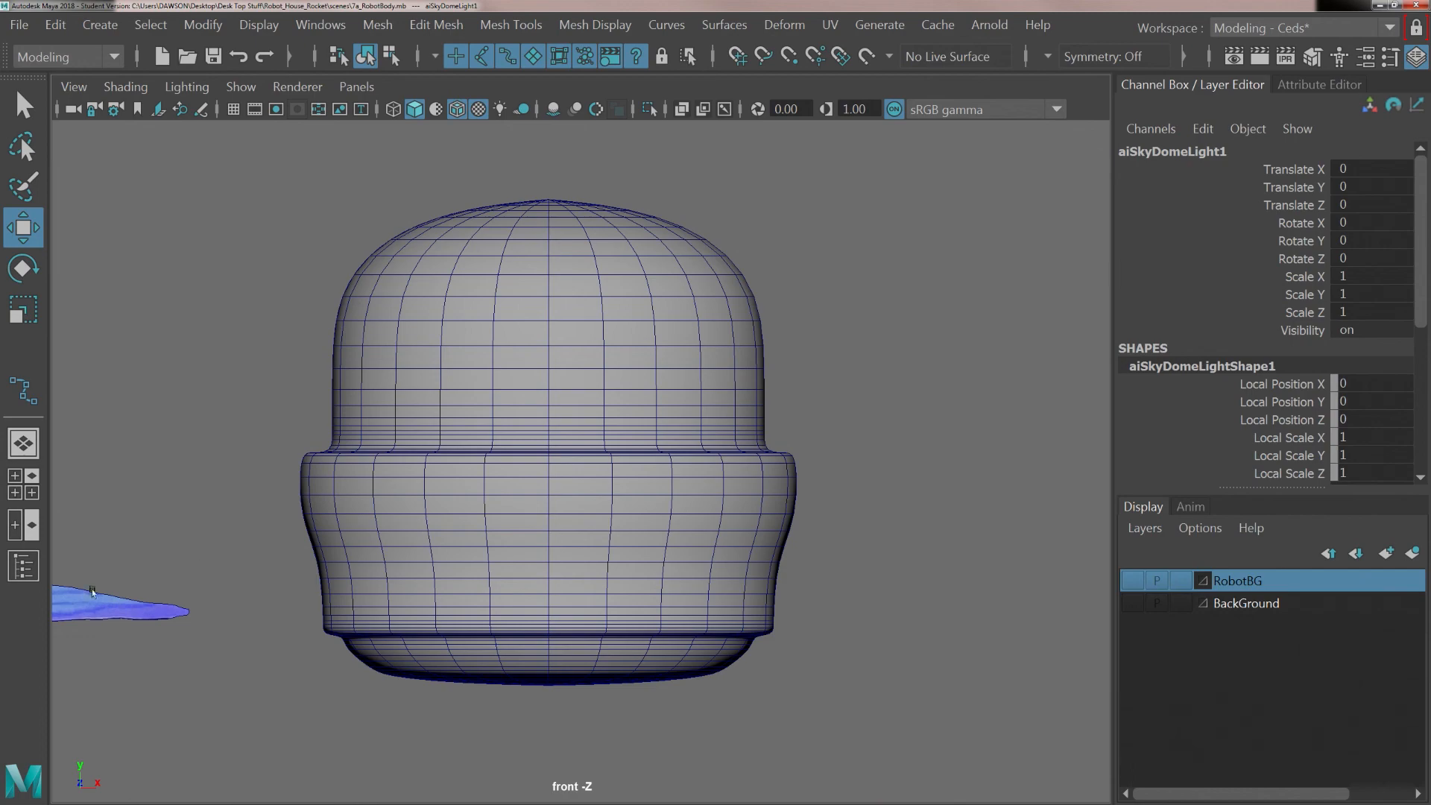